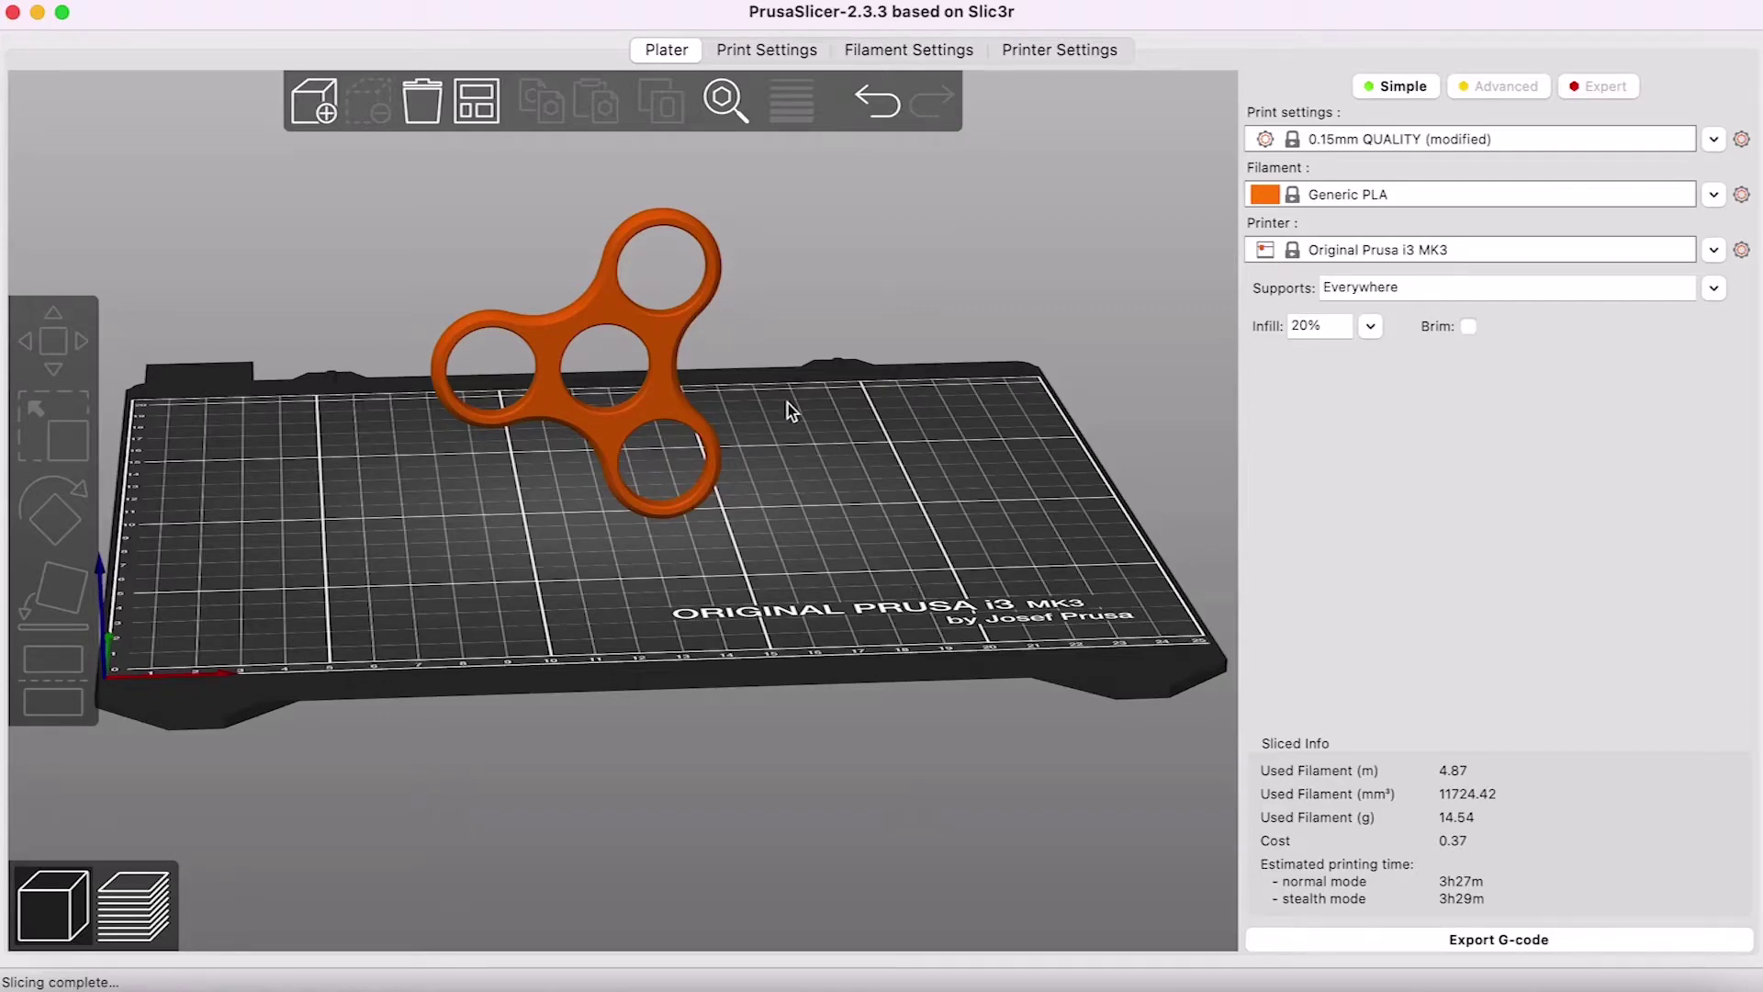
# Slide the NoTrangles spinner rightward across the bed to X 124.06 mm.
pyautogui.moveTo(788, 404)
pyautogui.mouseDown()
pyautogui.moveTo(763, 404)
pyautogui.moveTo(779, 405)
pyautogui.mouseUp()
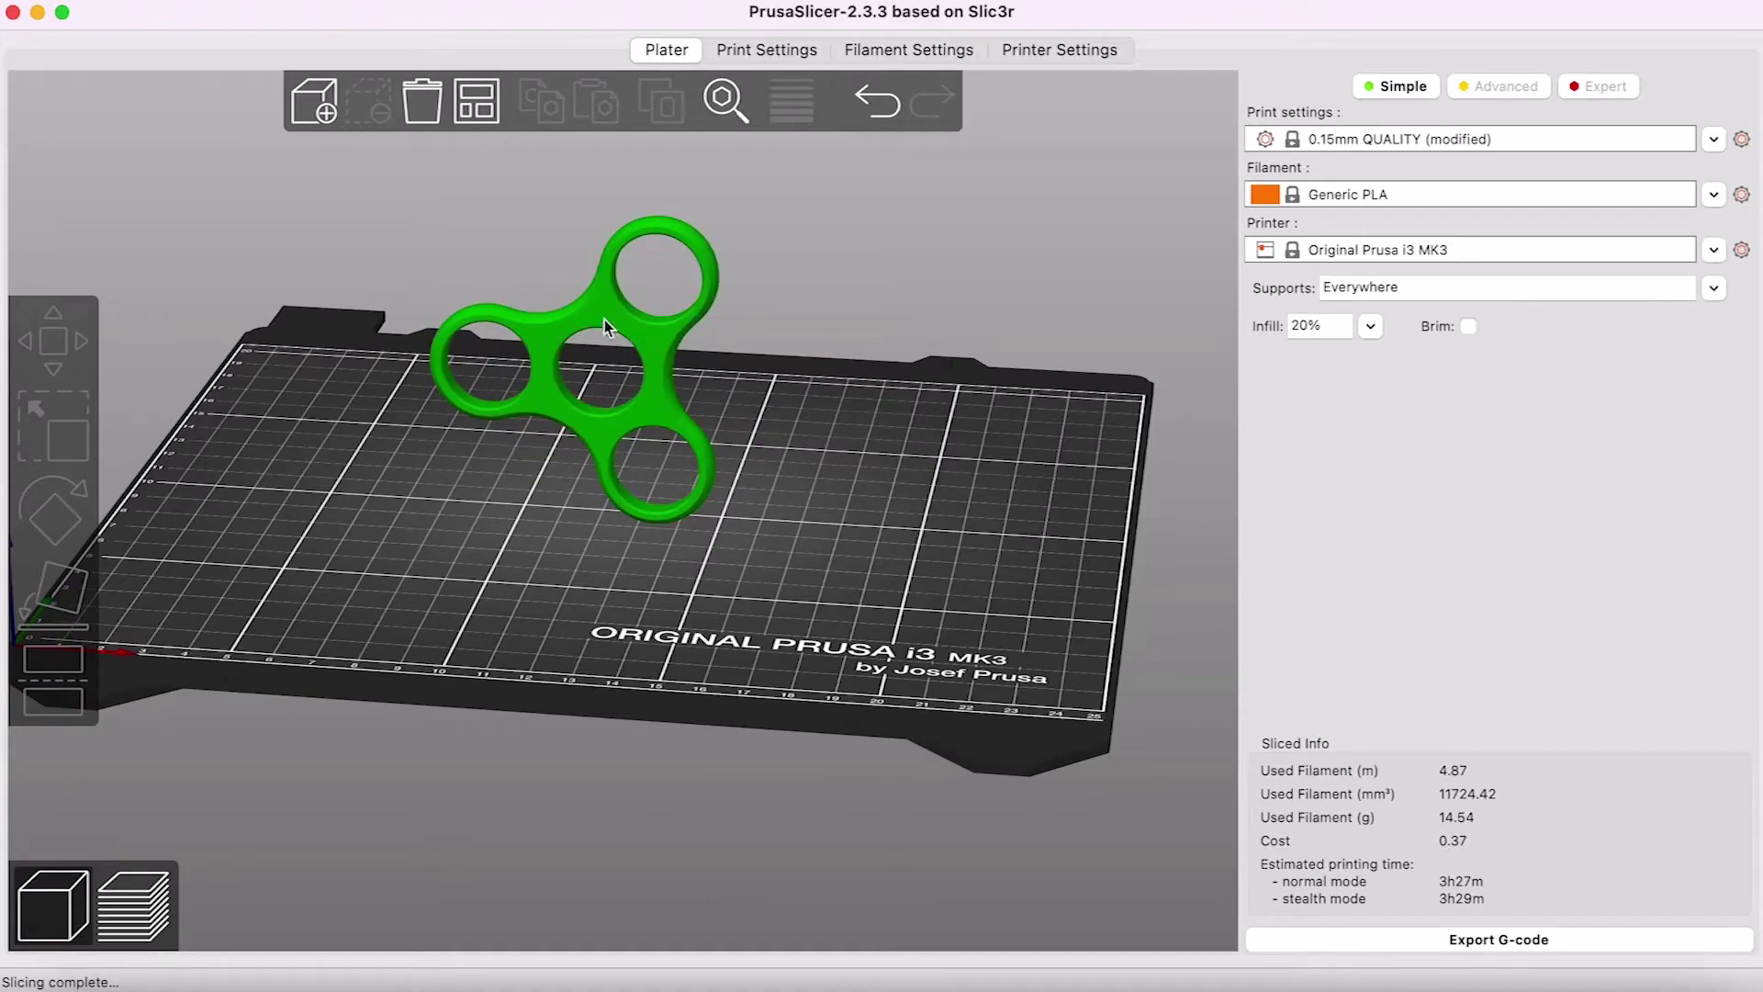
pyautogui.moveTo(604, 317); pyautogui.dragTo(641, 333)
pyautogui.moveTo(793, 391)
pyautogui.mouseDown()
pyautogui.moveTo(803, 402)
pyautogui.moveTo(751, 406)
pyautogui.moveTo(700, 382)
pyautogui.moveTo(769, 403)
pyautogui.mouseUp()
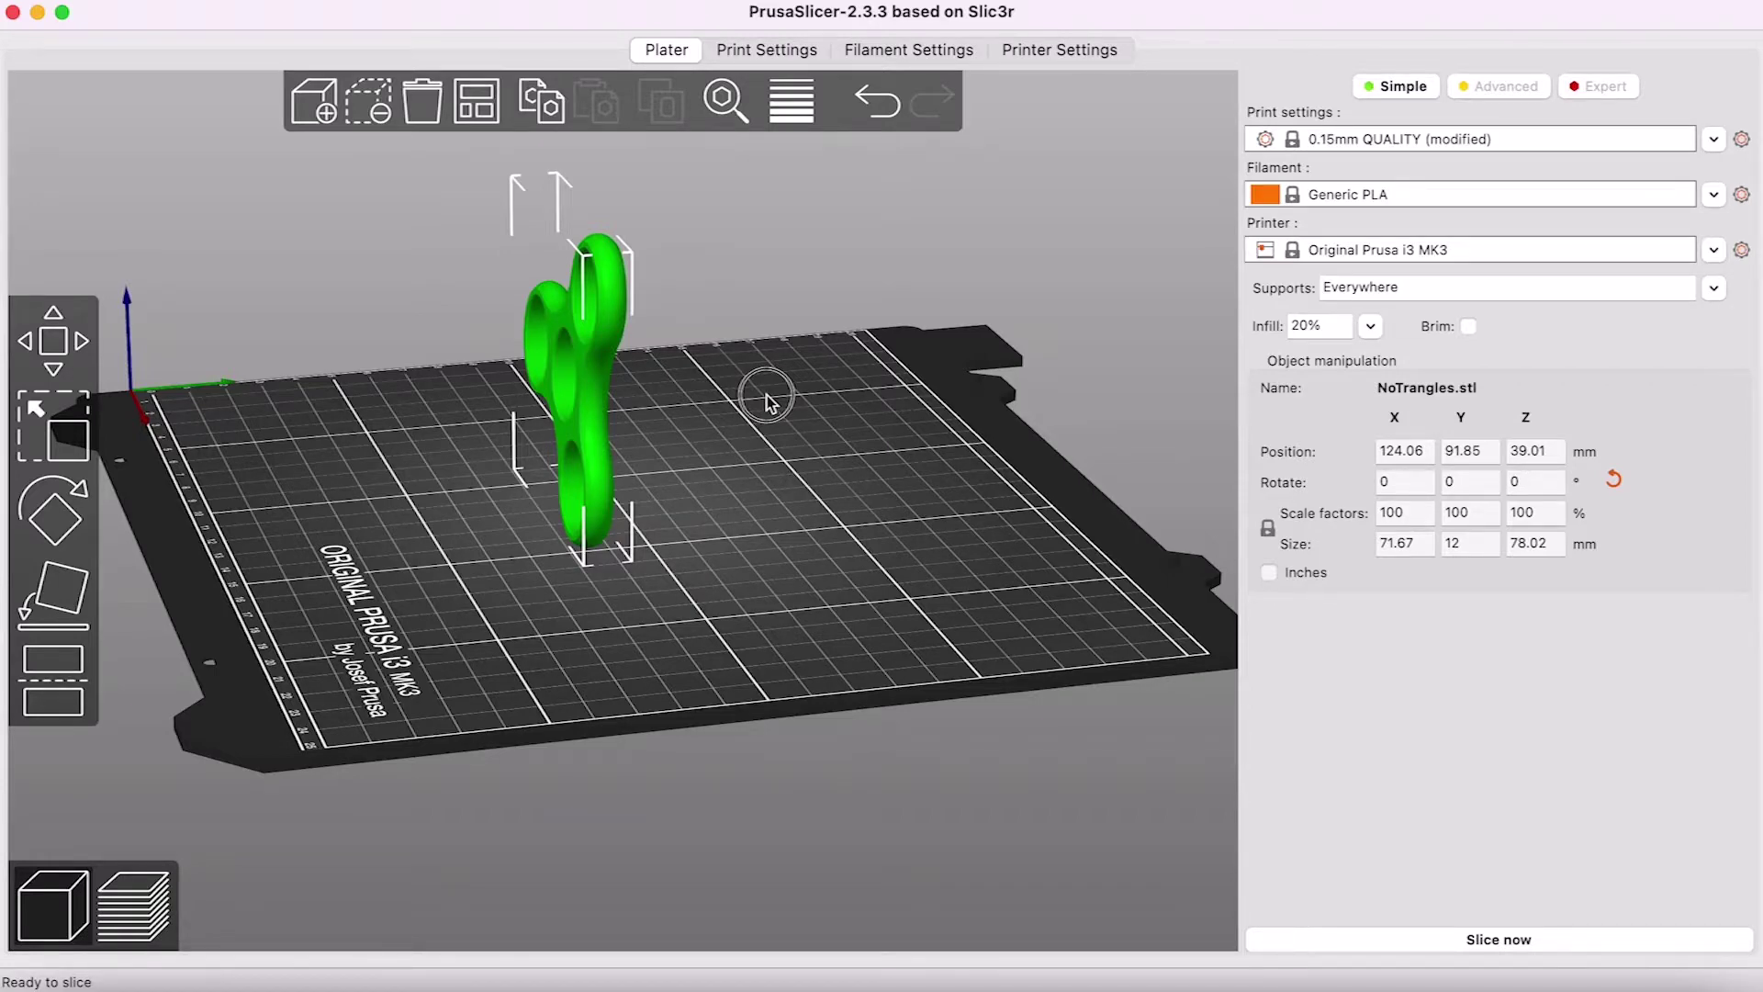
# Scale the spinner uniformly to 118.28%, giving 84.77 × 14.2 × 92.29 mm.
pyautogui.moveTo(767, 402); pyautogui.dragTo(746, 405)
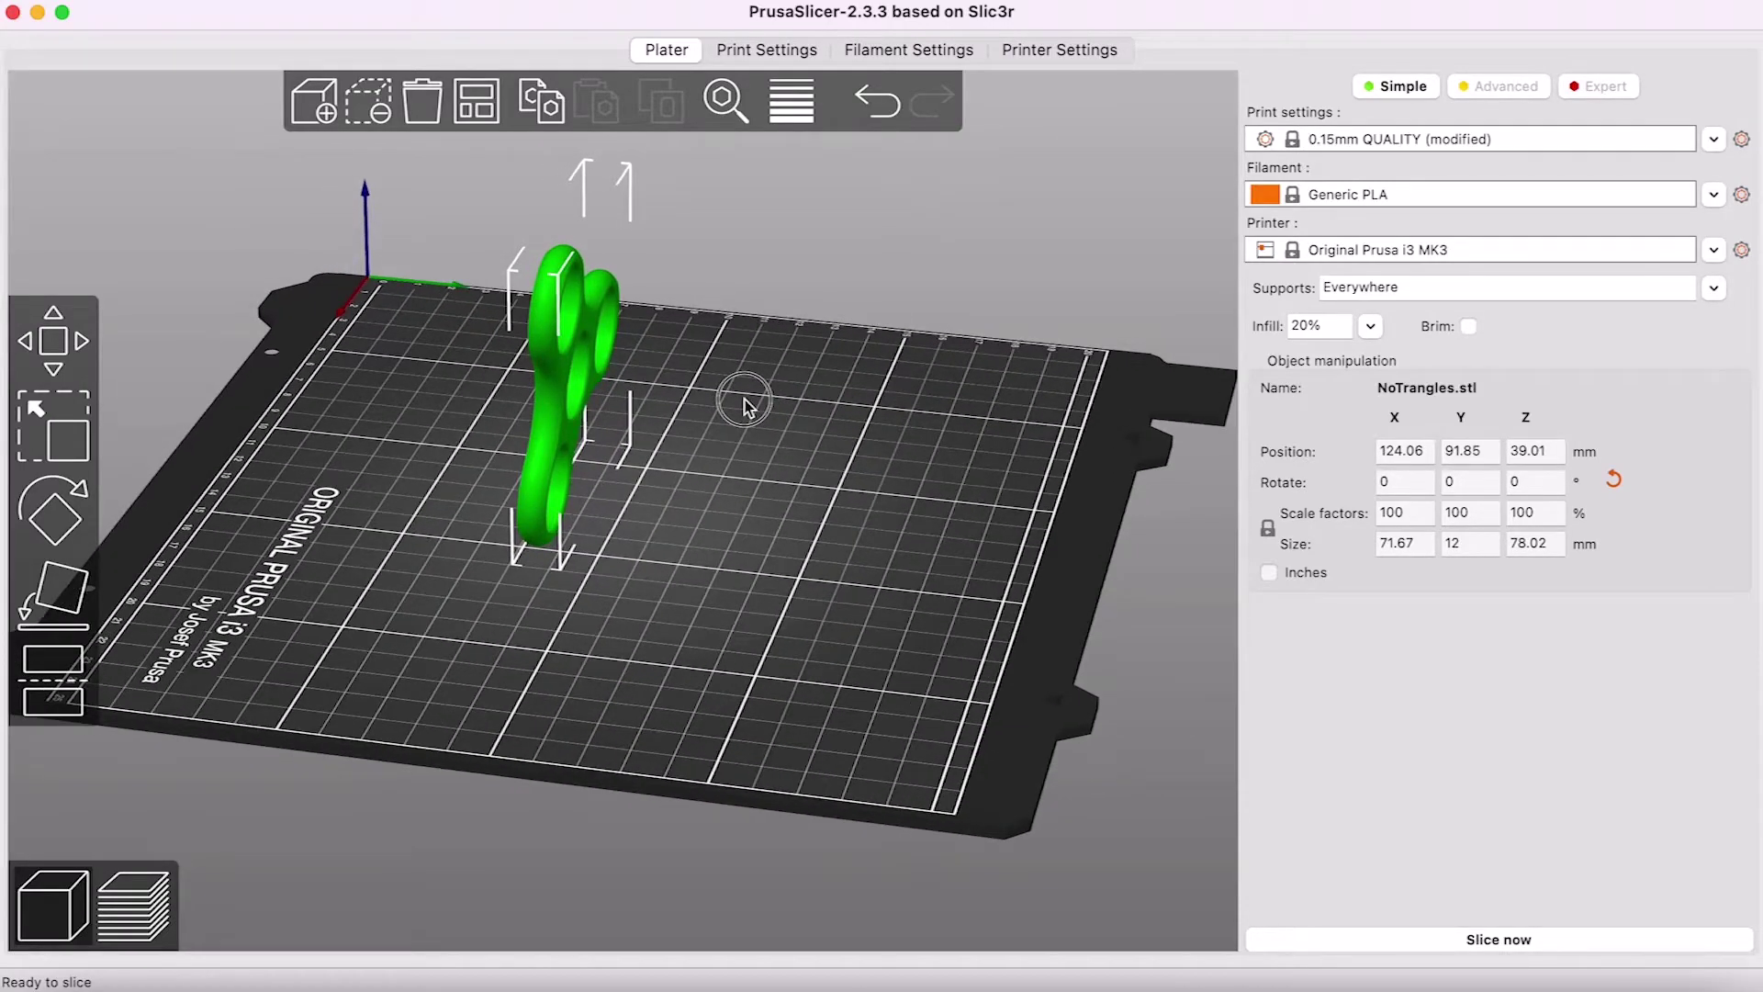
pyautogui.moveTo(744, 404)
pyautogui.mouseDown()
pyautogui.moveTo(728, 393)
pyautogui.moveTo(746, 401)
pyautogui.mouseUp()
pyautogui.click(37, 409)
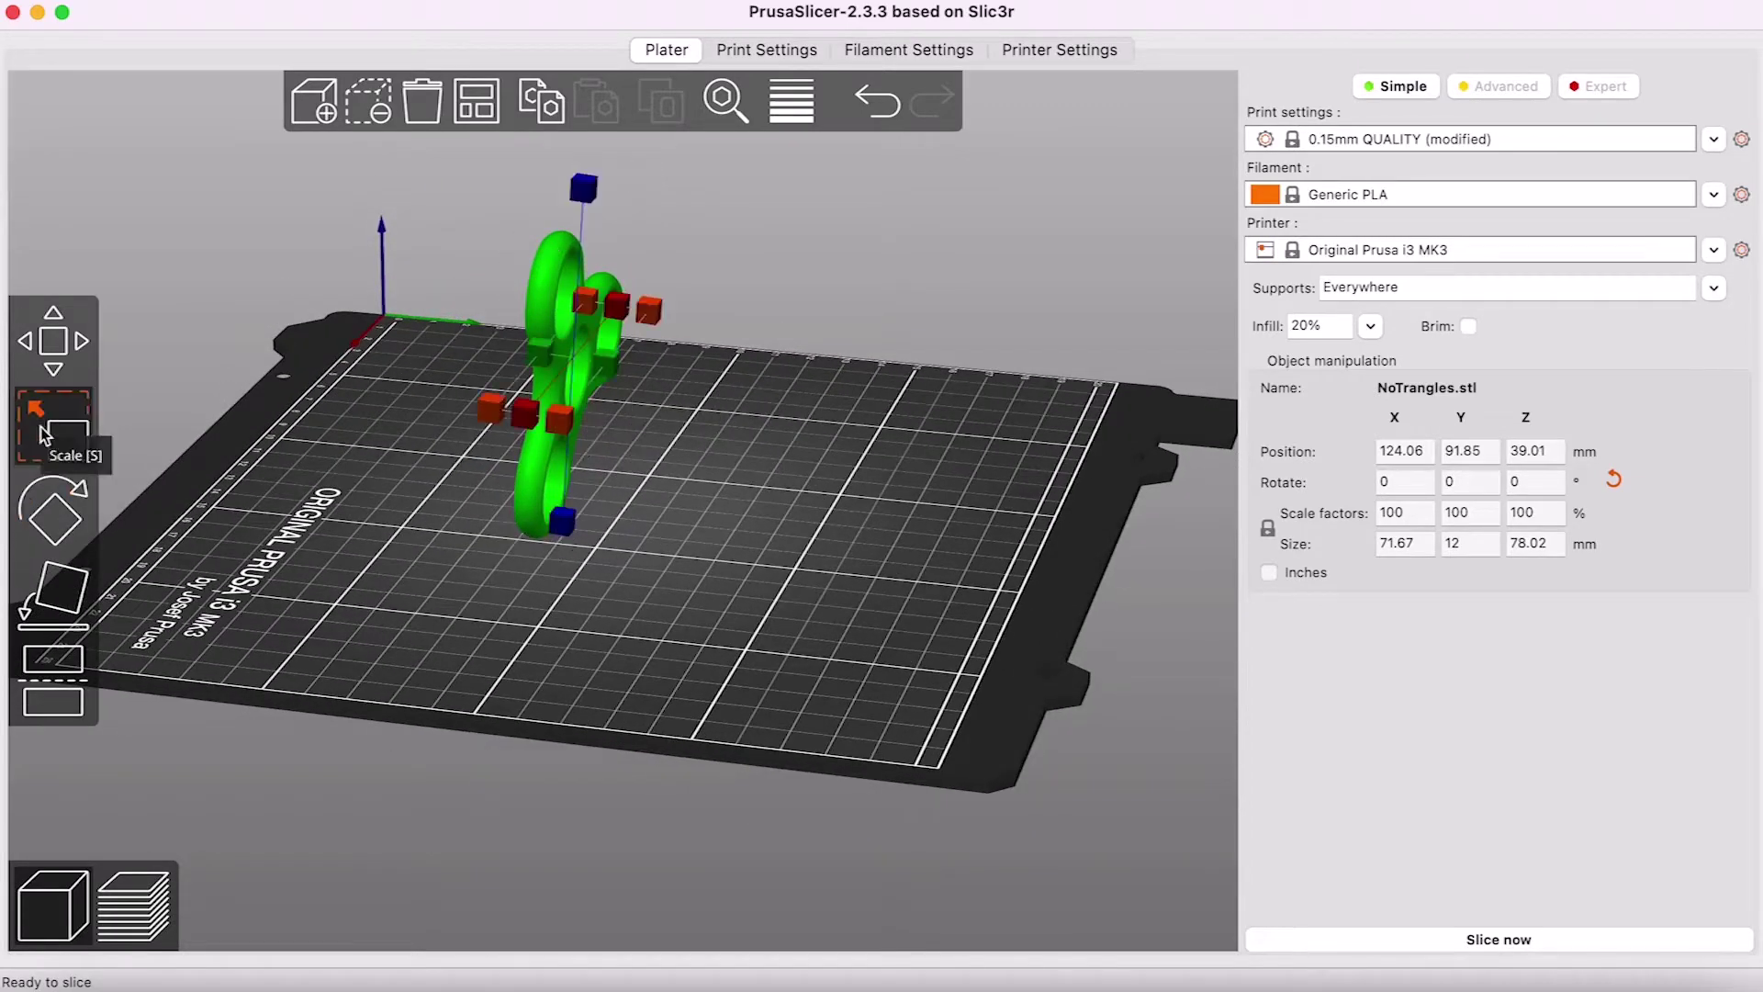
pyautogui.moveTo(505, 391); pyautogui.dragTo(437, 425)
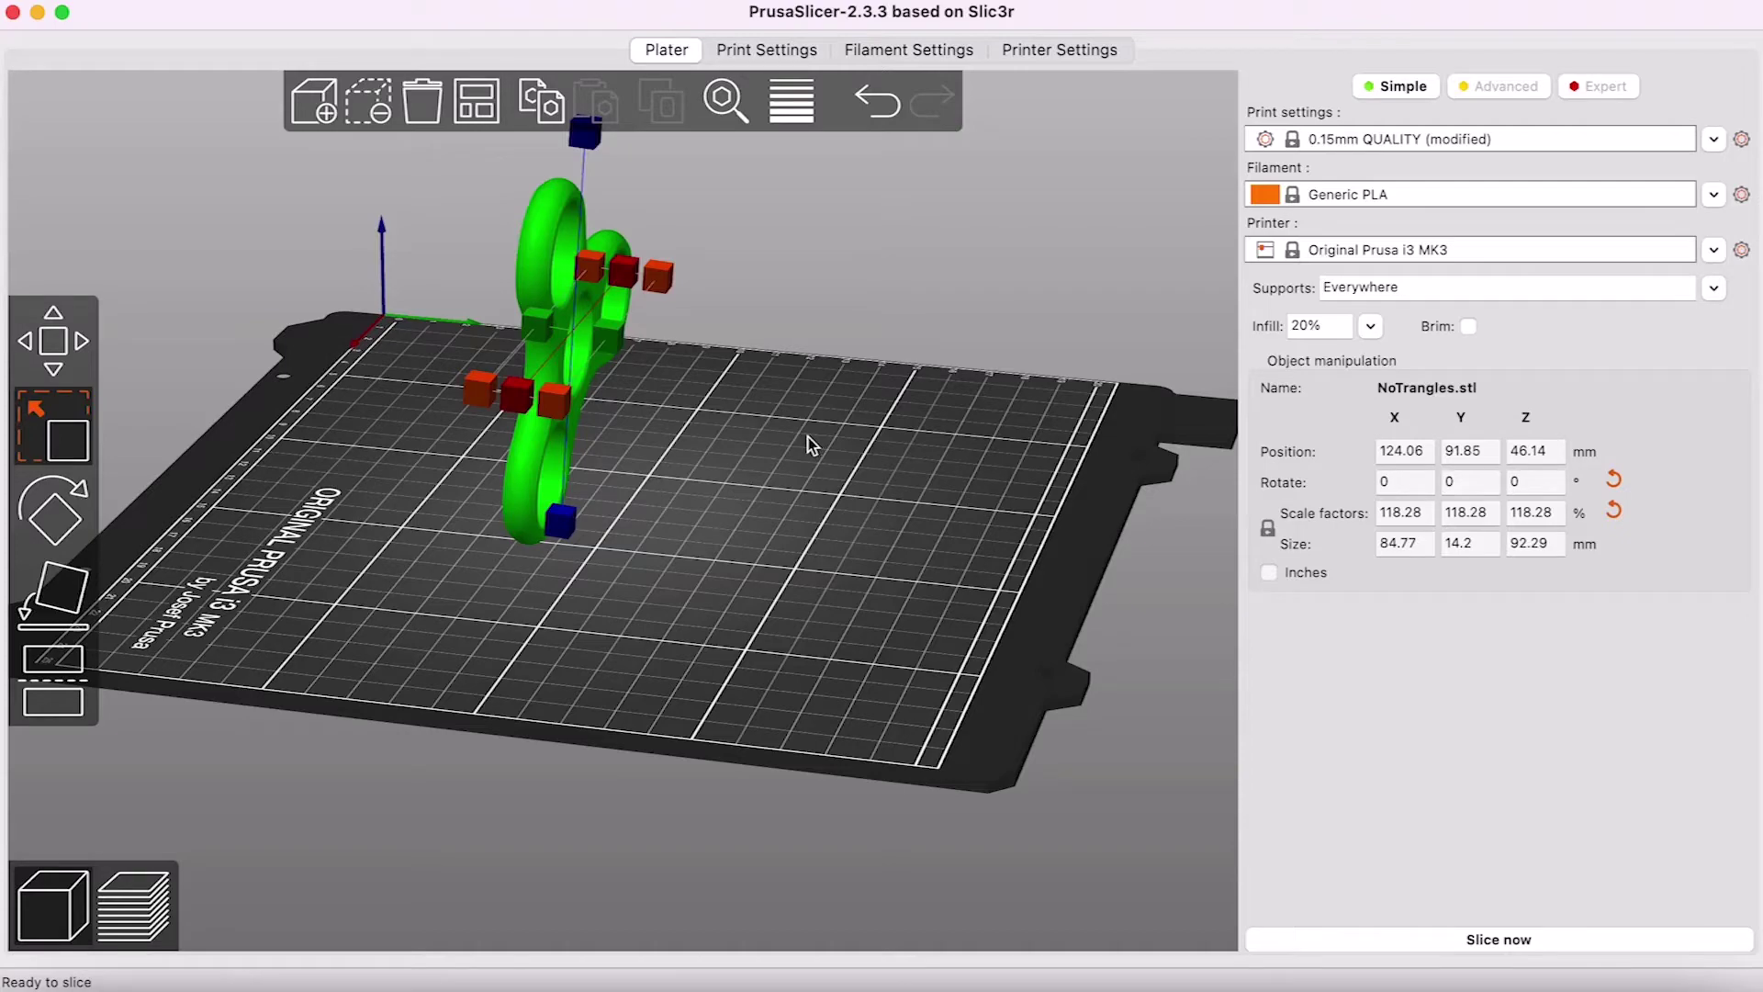
pyautogui.click(42, 344)
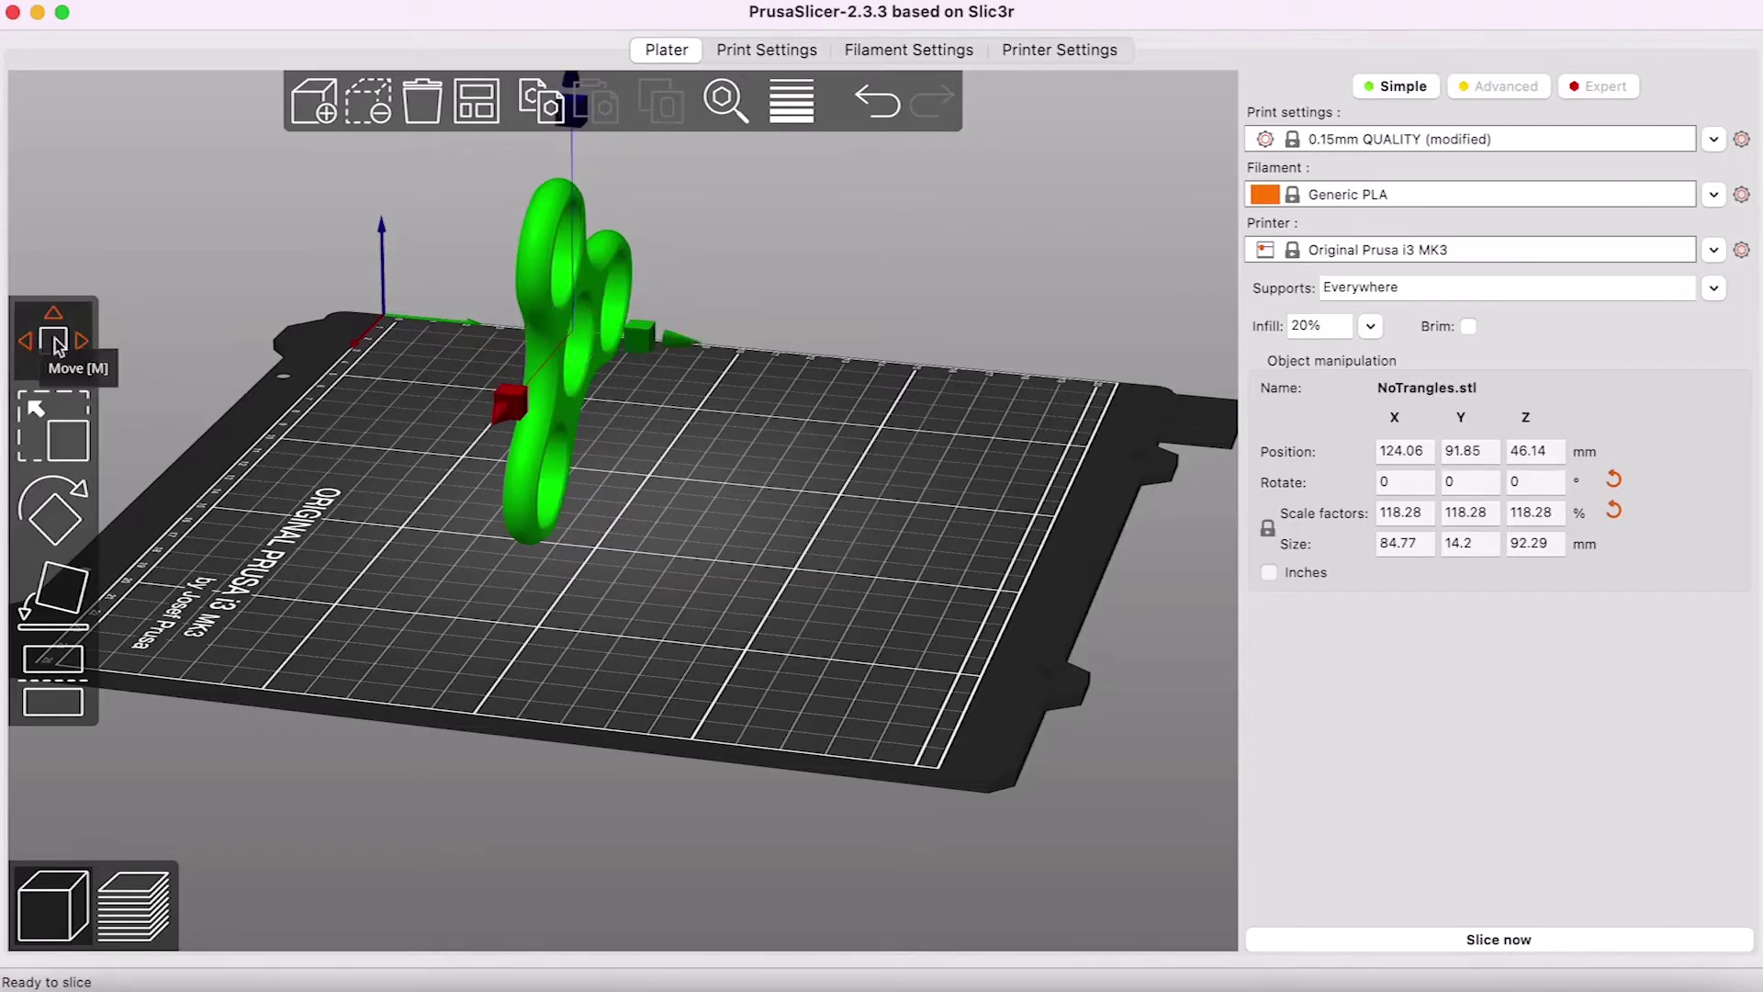
pyautogui.moveTo(729, 425); pyautogui.dragTo(705, 436)
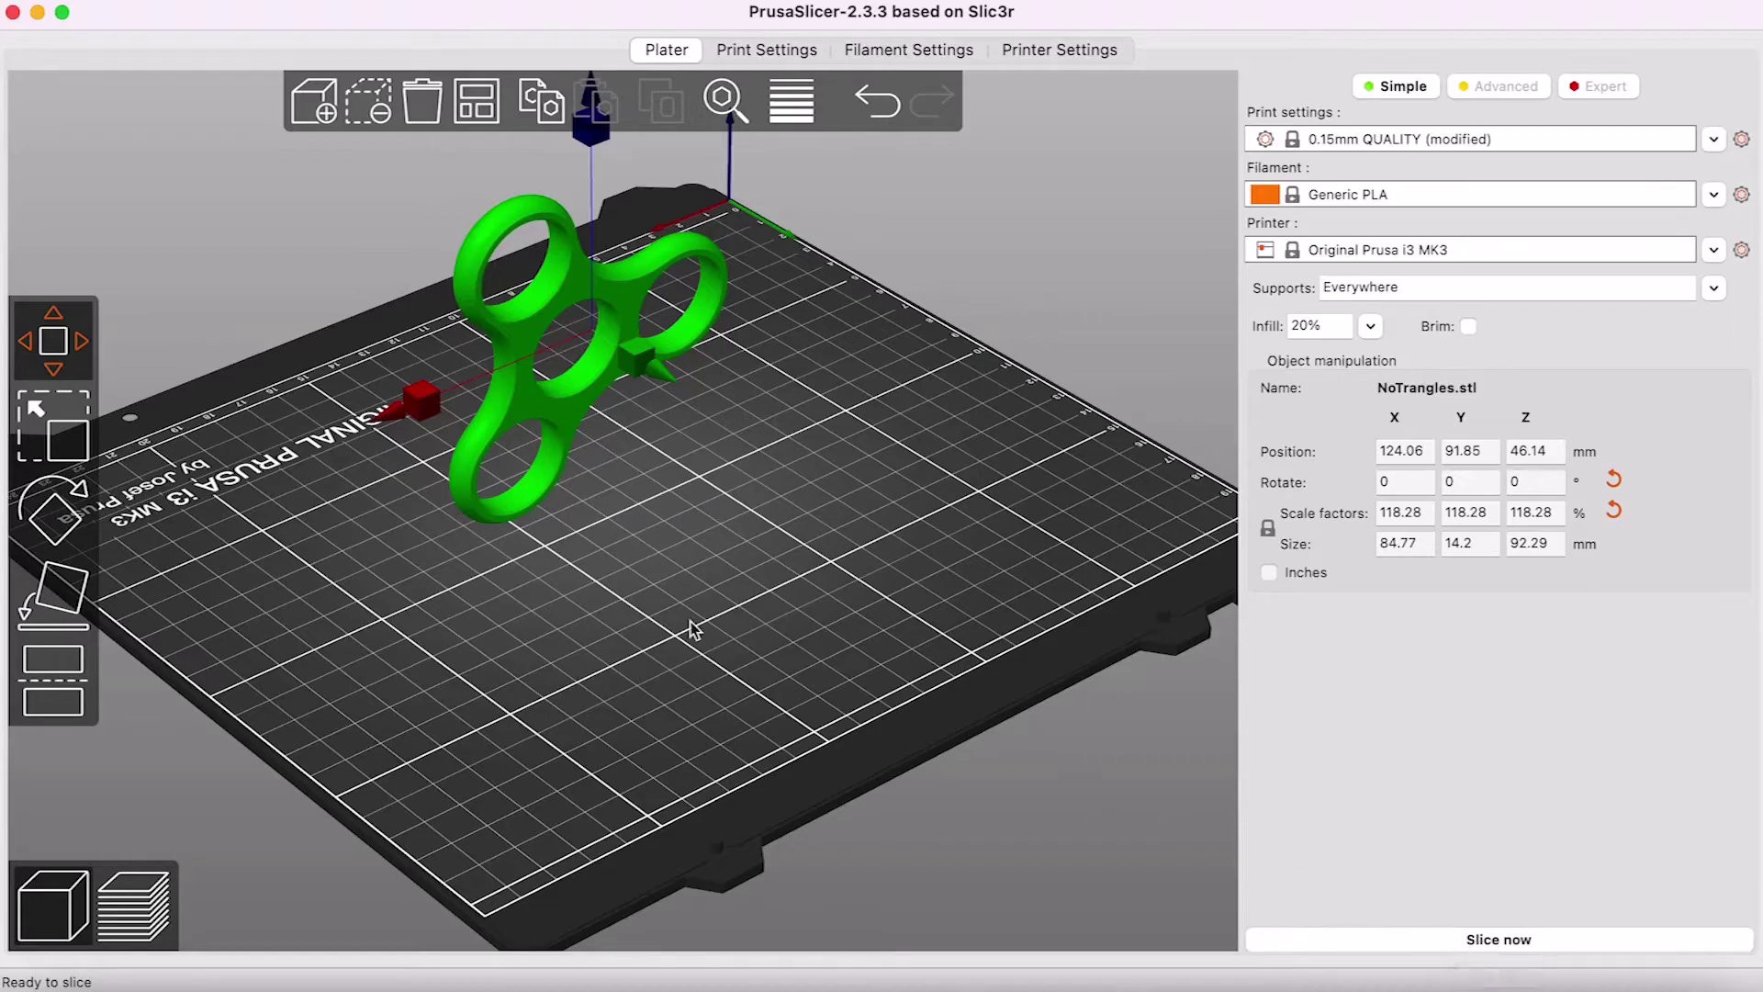
pyautogui.moveTo(630, 571); pyautogui.dragTo(587, 551)
pyautogui.moveTo(762, 486); pyautogui.dragTo(760, 492)
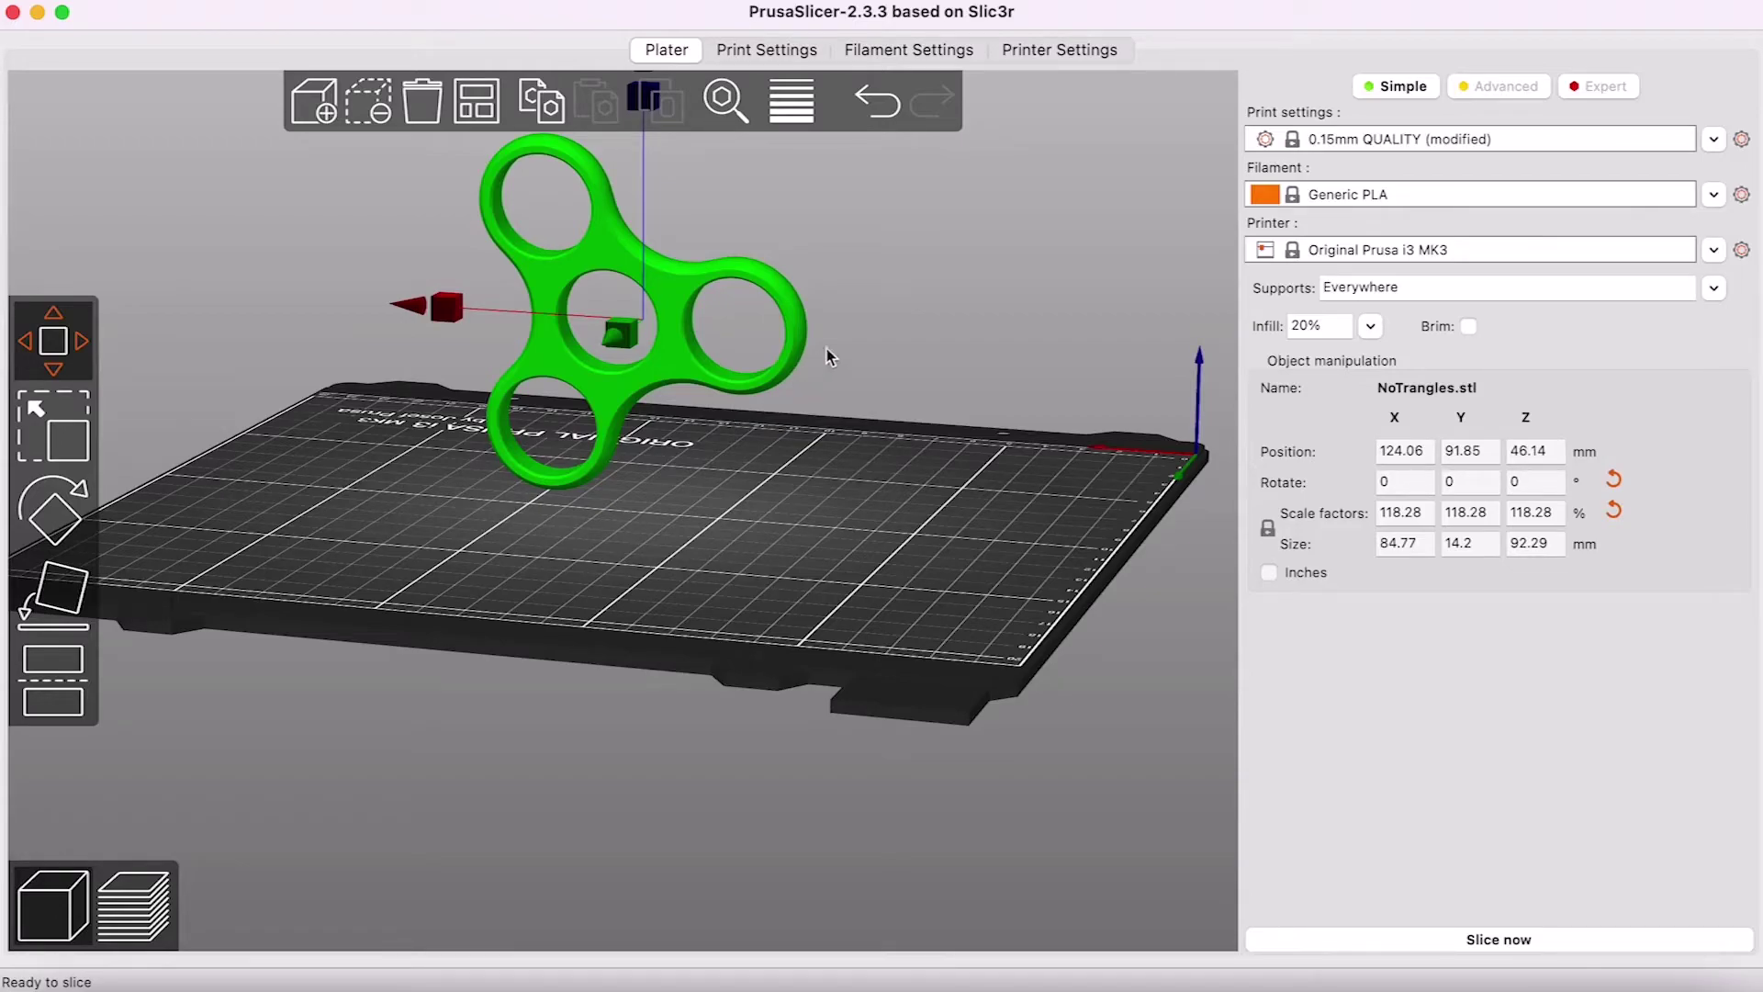
pyautogui.moveTo(863, 315); pyautogui.dragTo(813, 335)
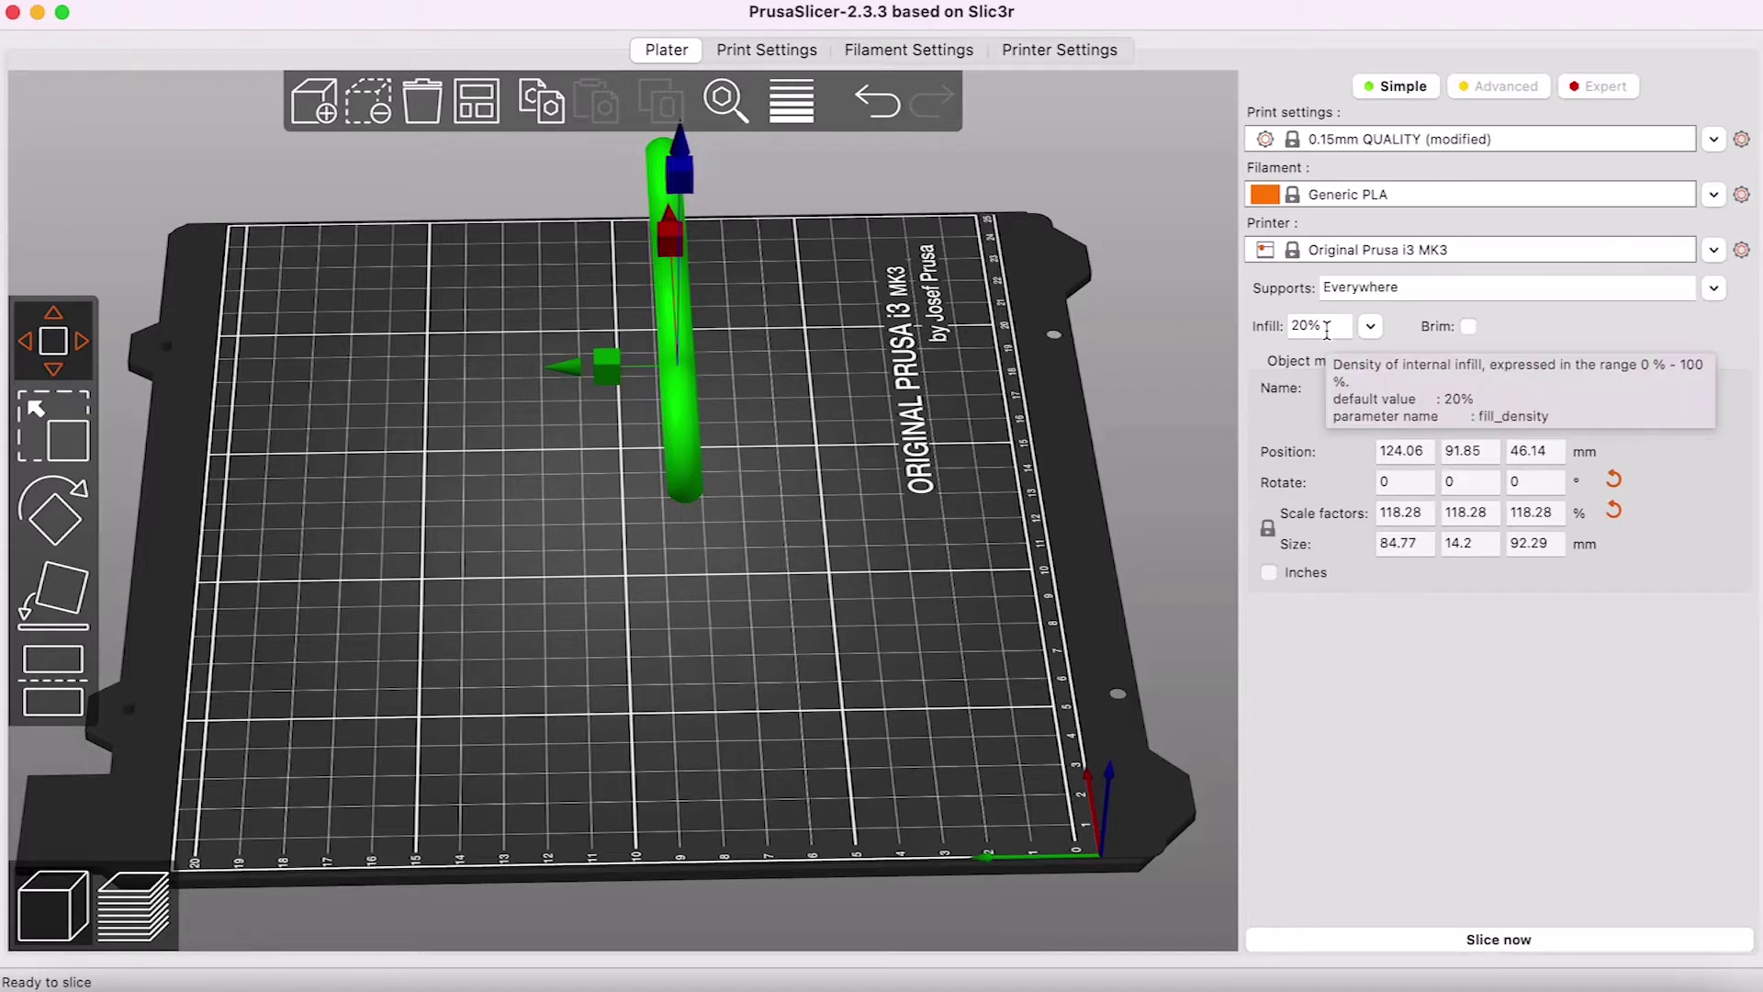
# Set infill density to 50% and slice, giving a 3h5m estimate.
pyautogui.moveTo(873, 290); pyautogui.dragTo(686, 246)
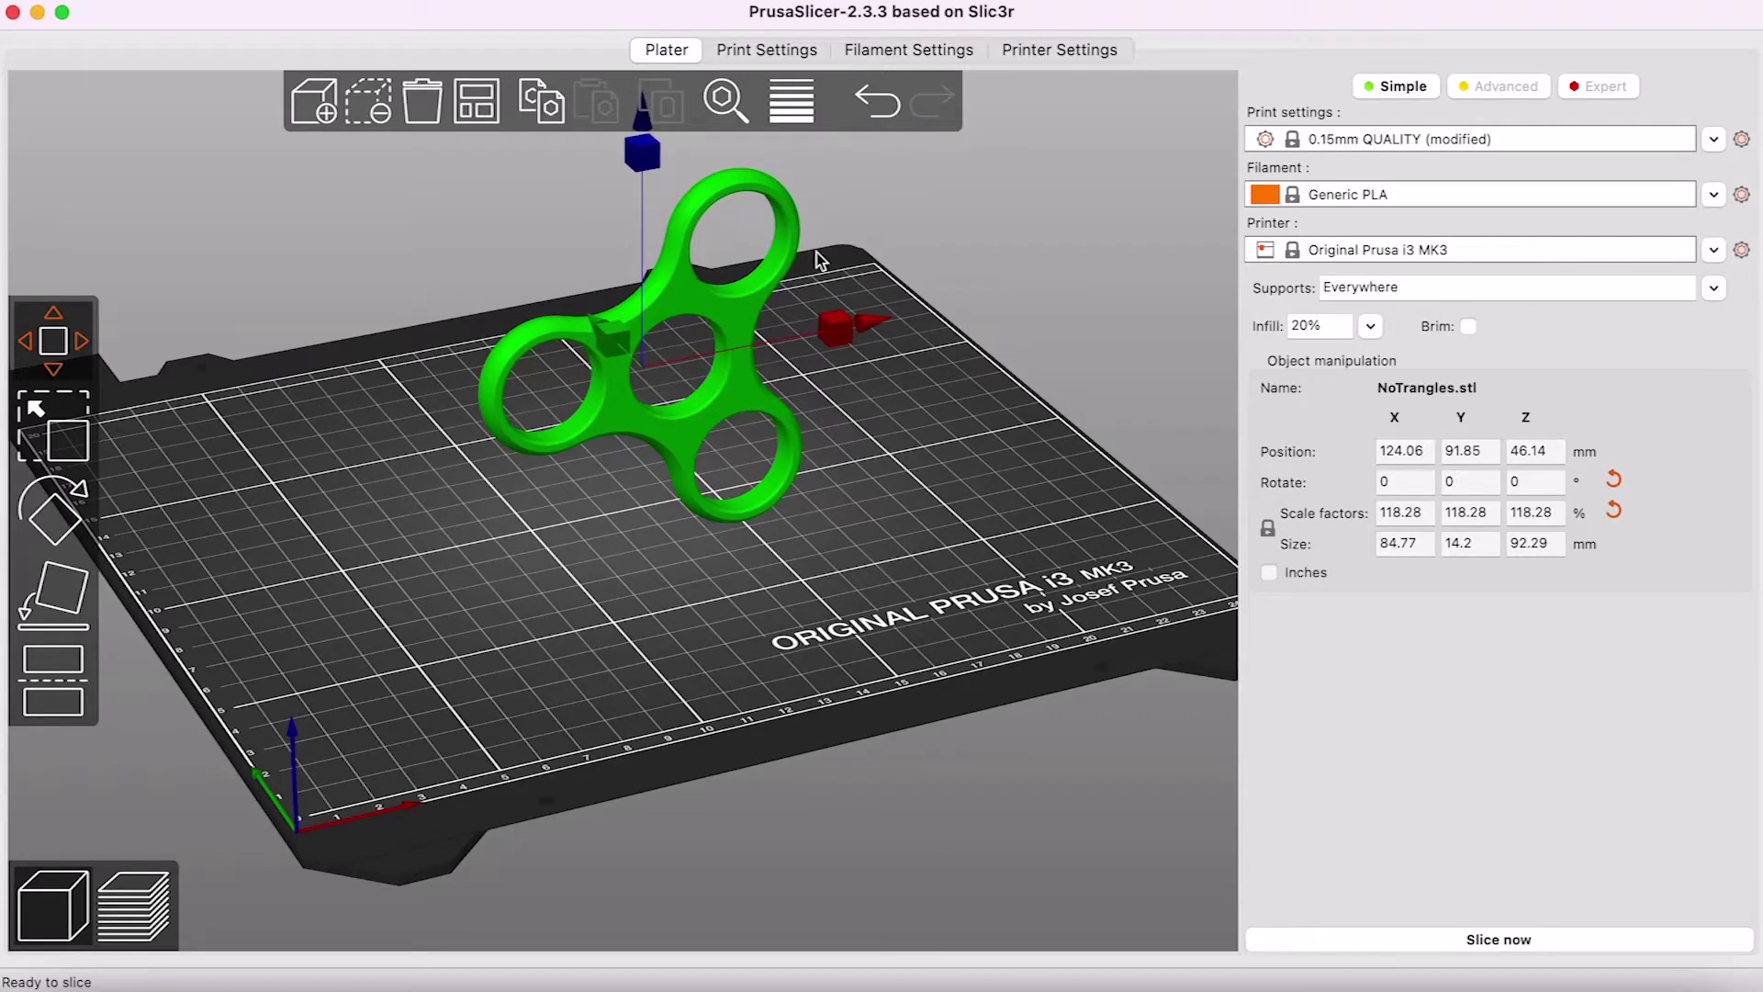
pyautogui.click(1322, 326)
pyautogui.click(1370, 327)
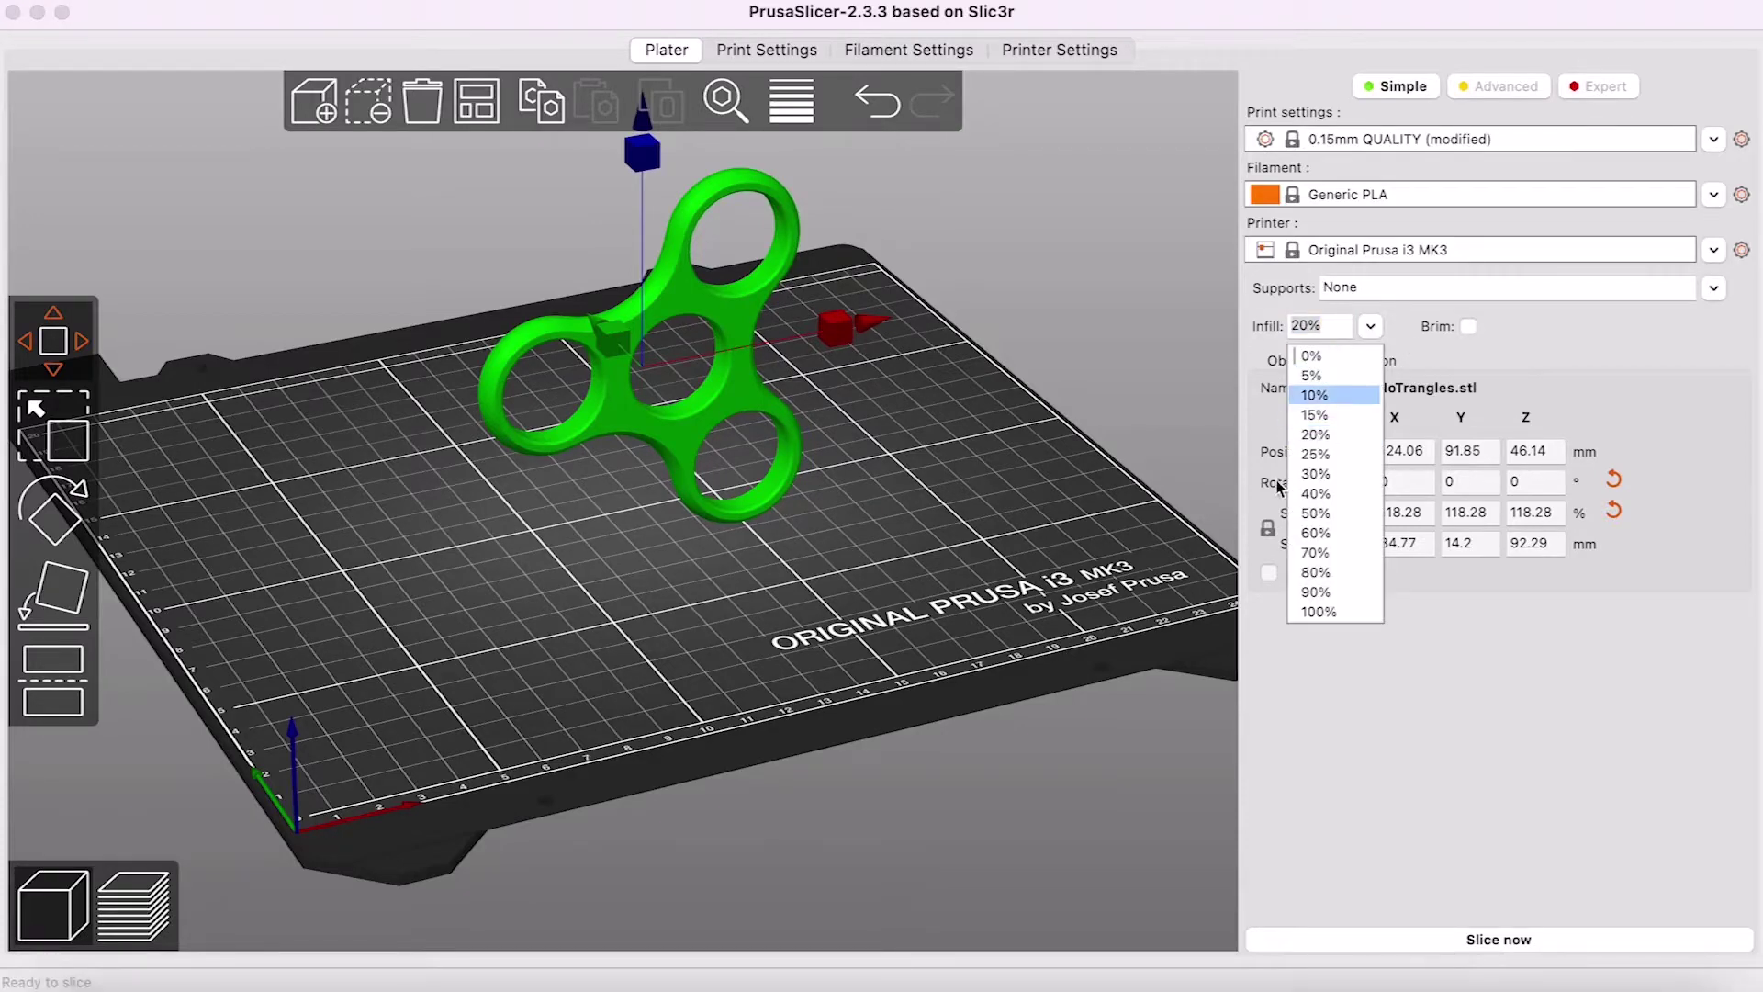
pyautogui.click(1322, 513)
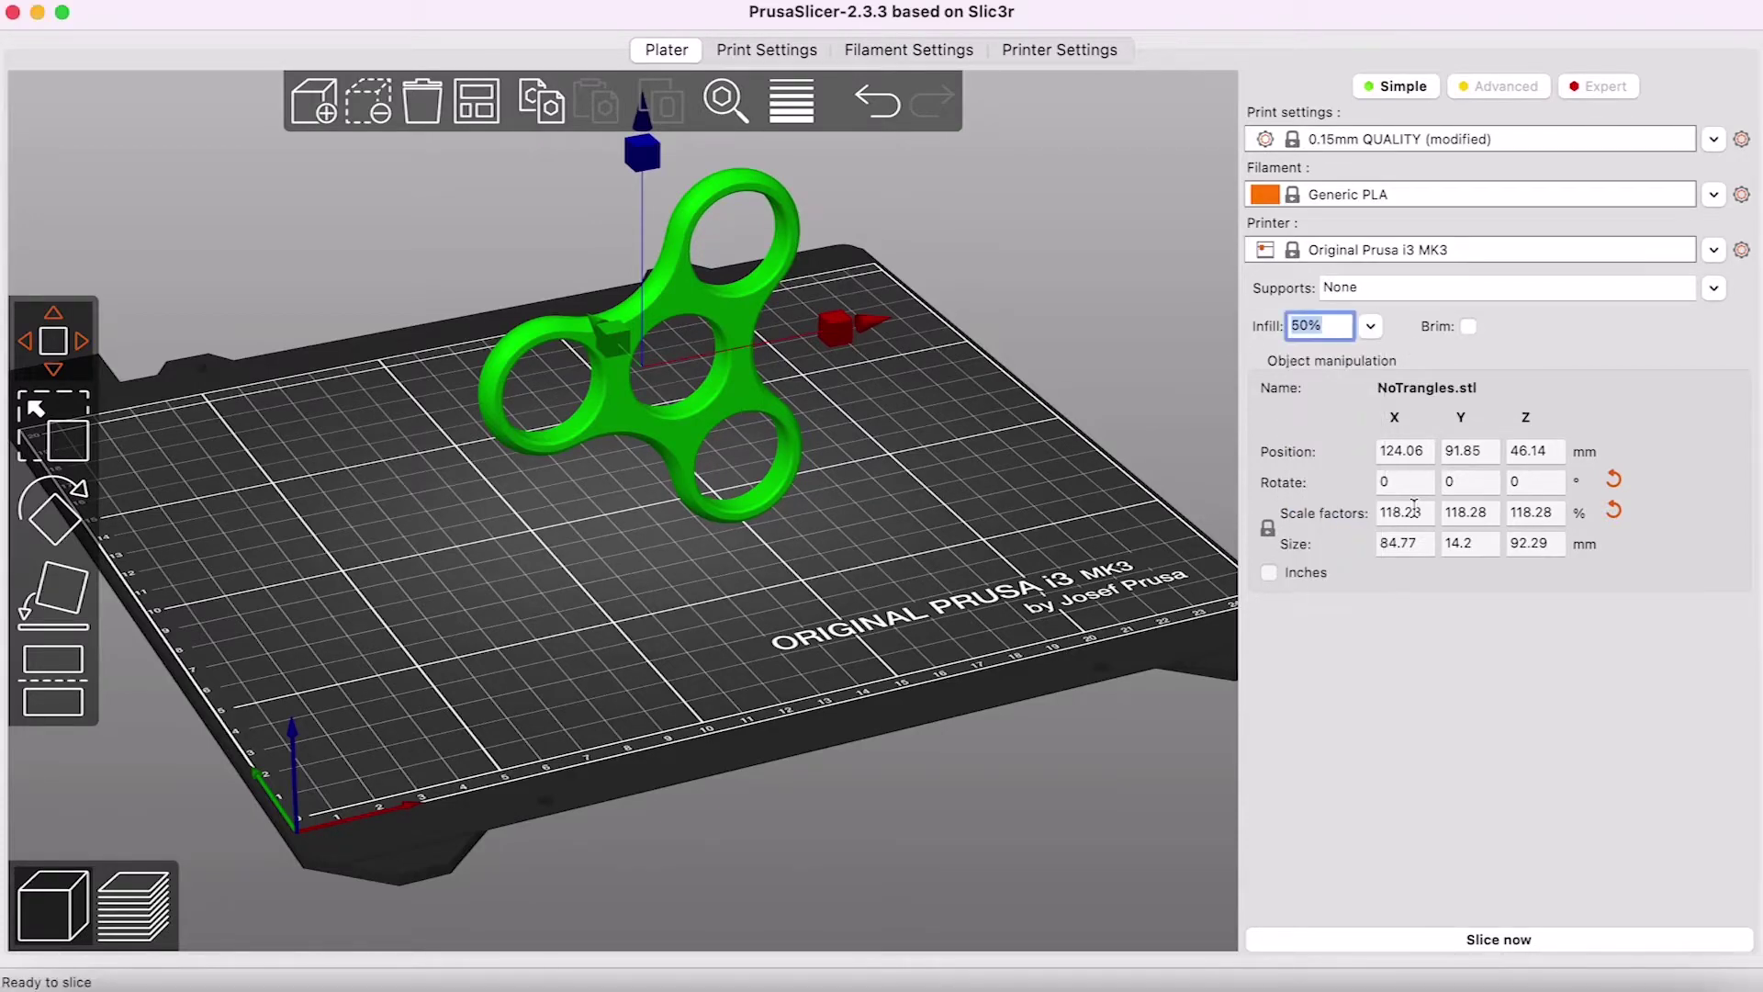
pyautogui.click(1410, 938)
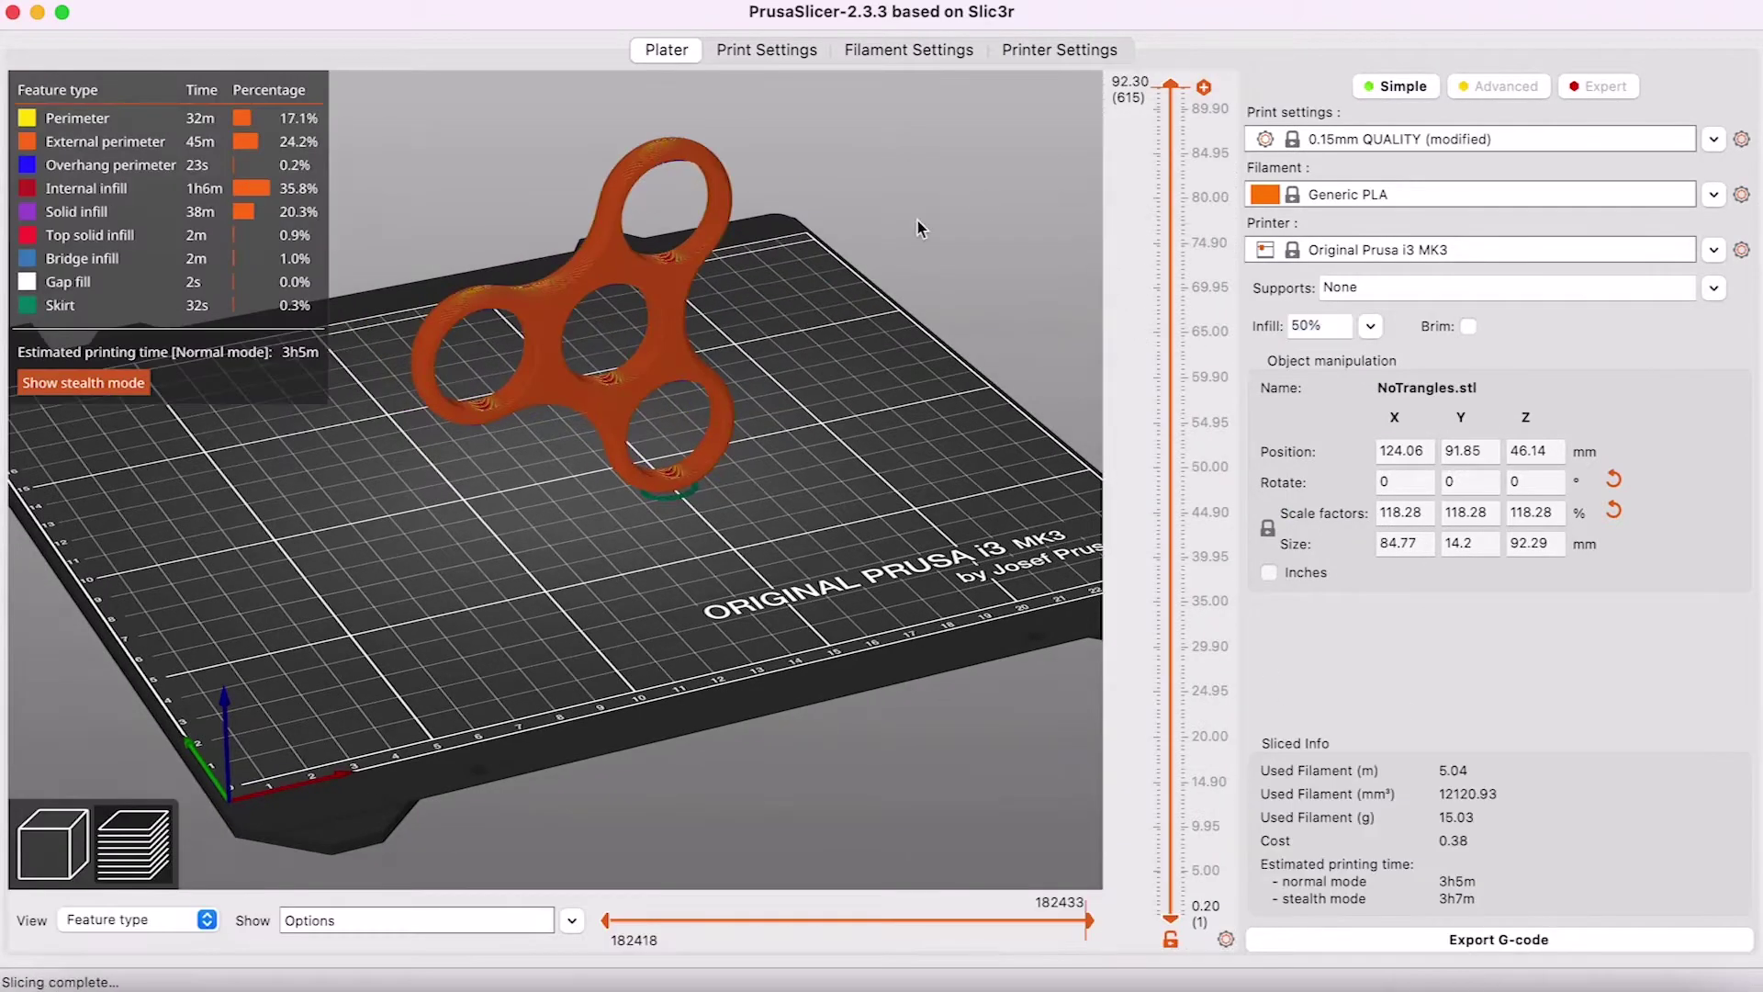
# Zoom in top-down and cut the preview to layer 59.16 mm to see the 50% infill.
pyautogui.moveTo(818, 204); pyautogui.dragTo(811, 248)
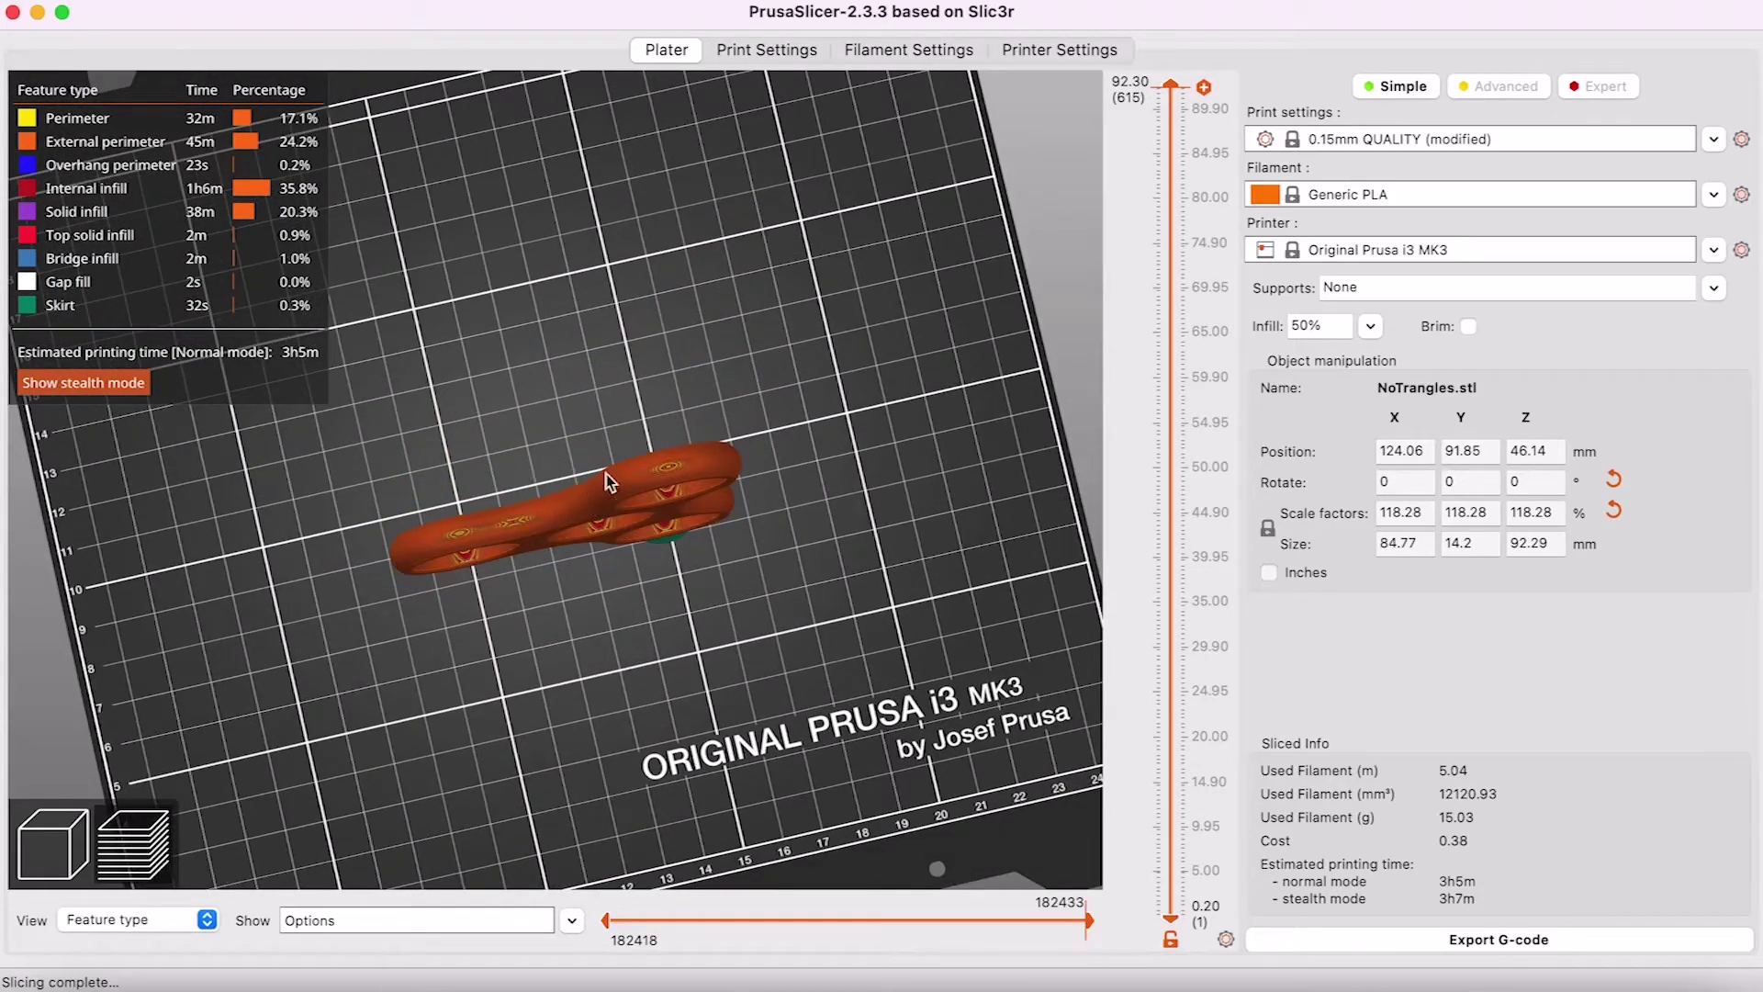
pyautogui.moveTo(1171, 84); pyautogui.dragTo(1172, 343)
pyautogui.scroll(10, 586, 536)
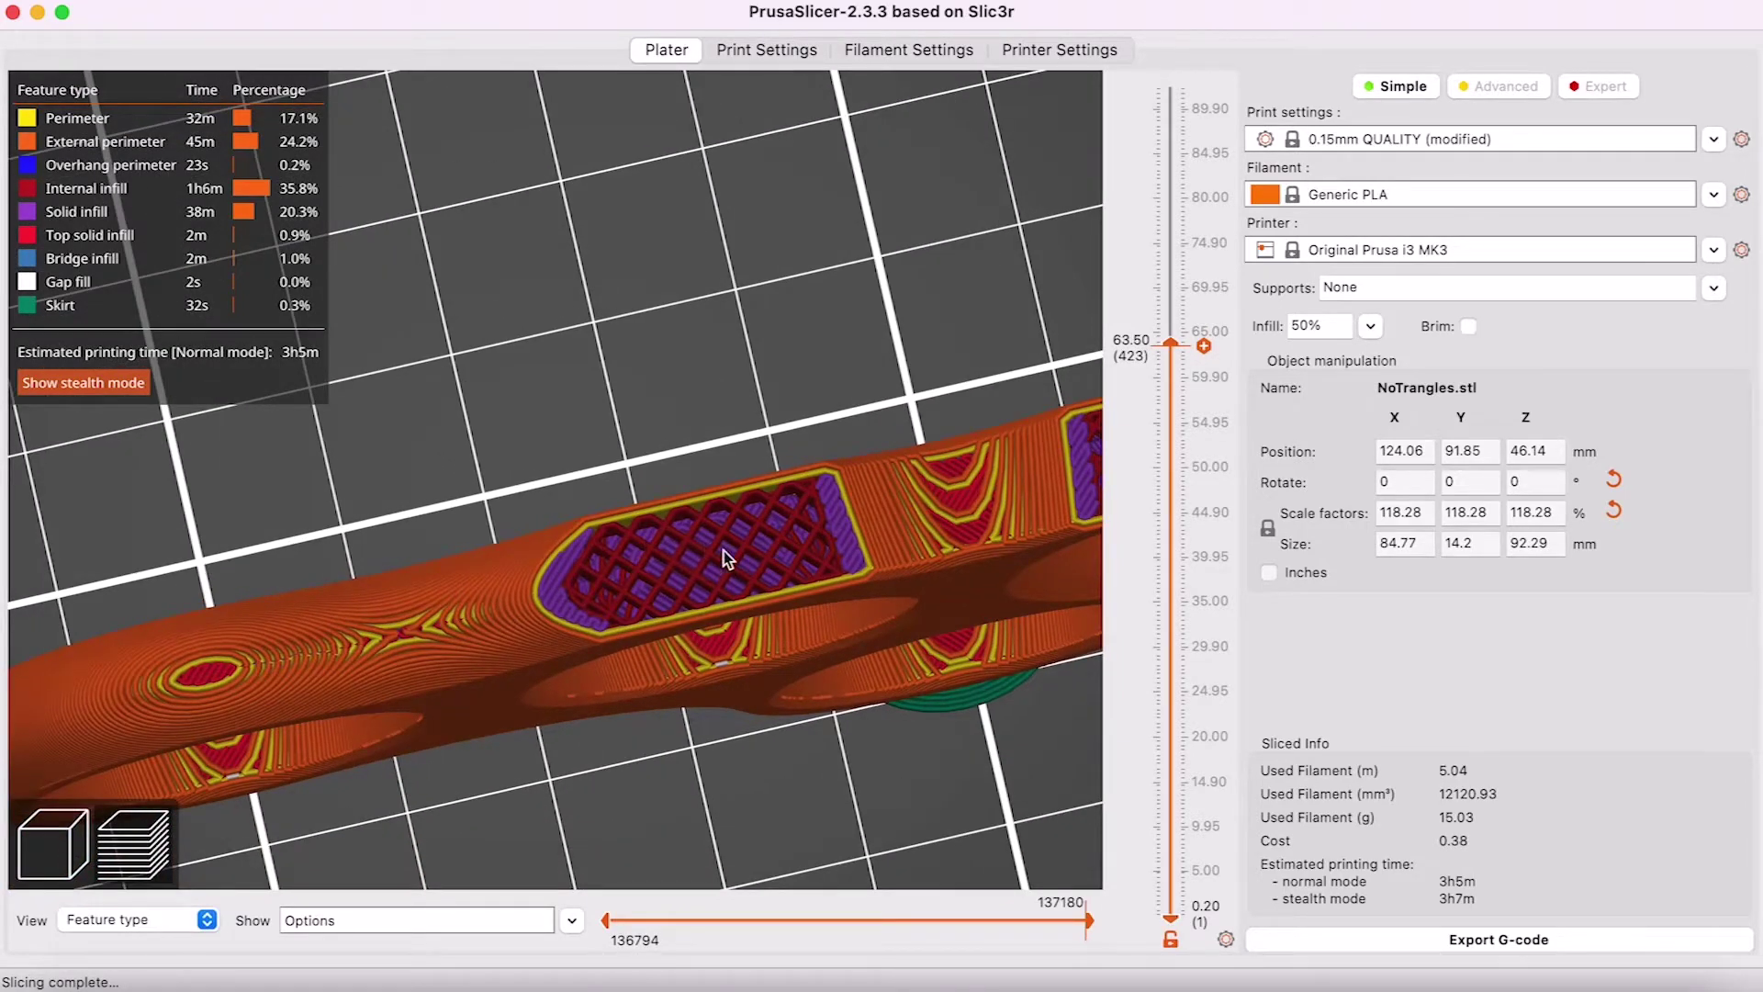
pyautogui.moveTo(1170, 350); pyautogui.dragTo(1204, 549)
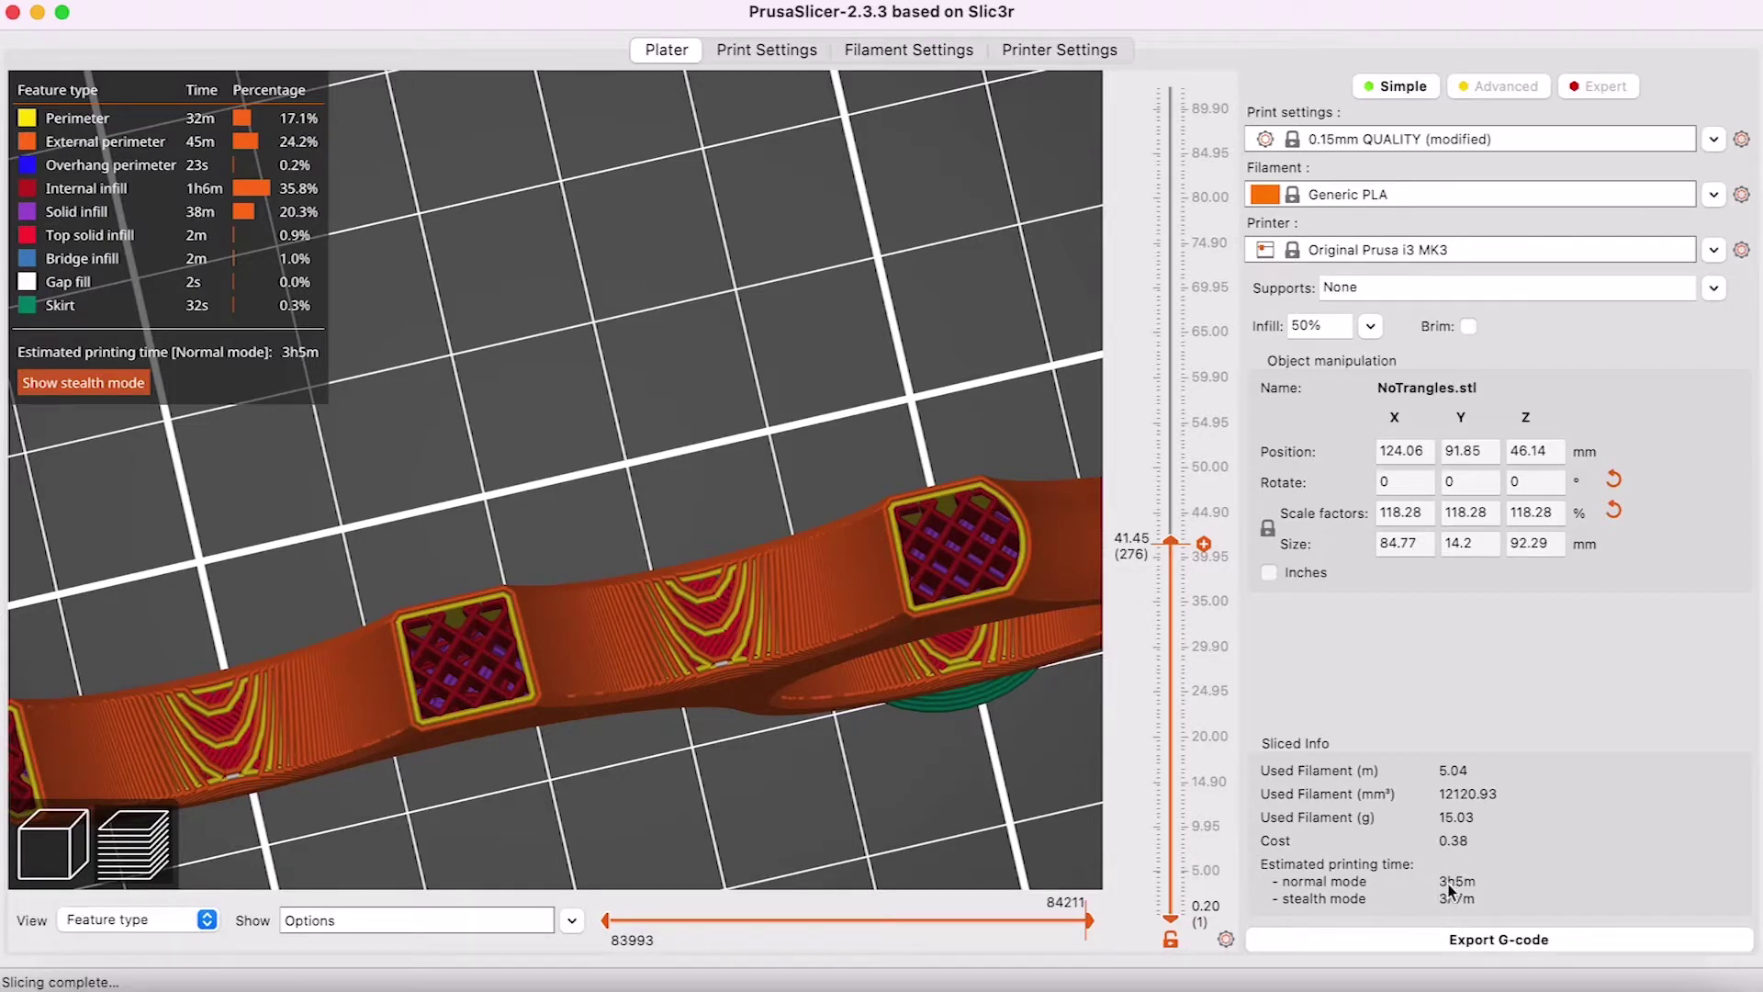
pyautogui.click(1172, 545)
pyautogui.moveTo(1172, 545); pyautogui.dragTo(1171, 369)
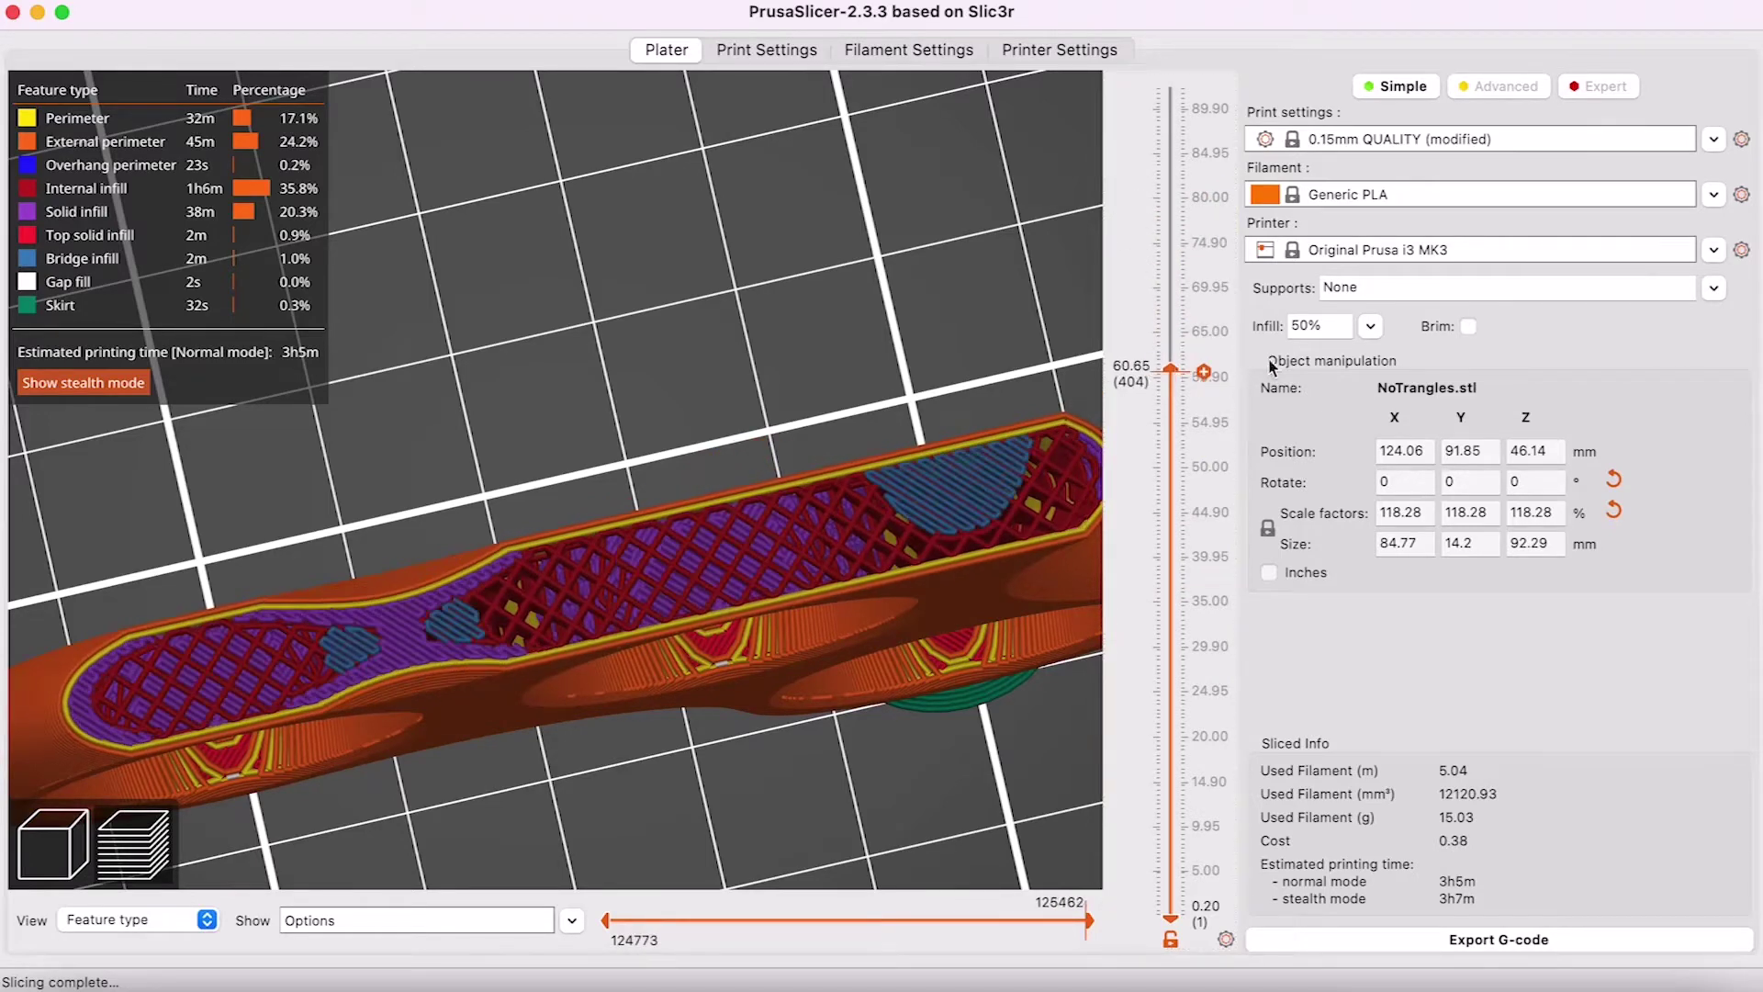
# Switch infill to 20% and re-slice for a 2h47m estimate.
pyautogui.click(1367, 328)
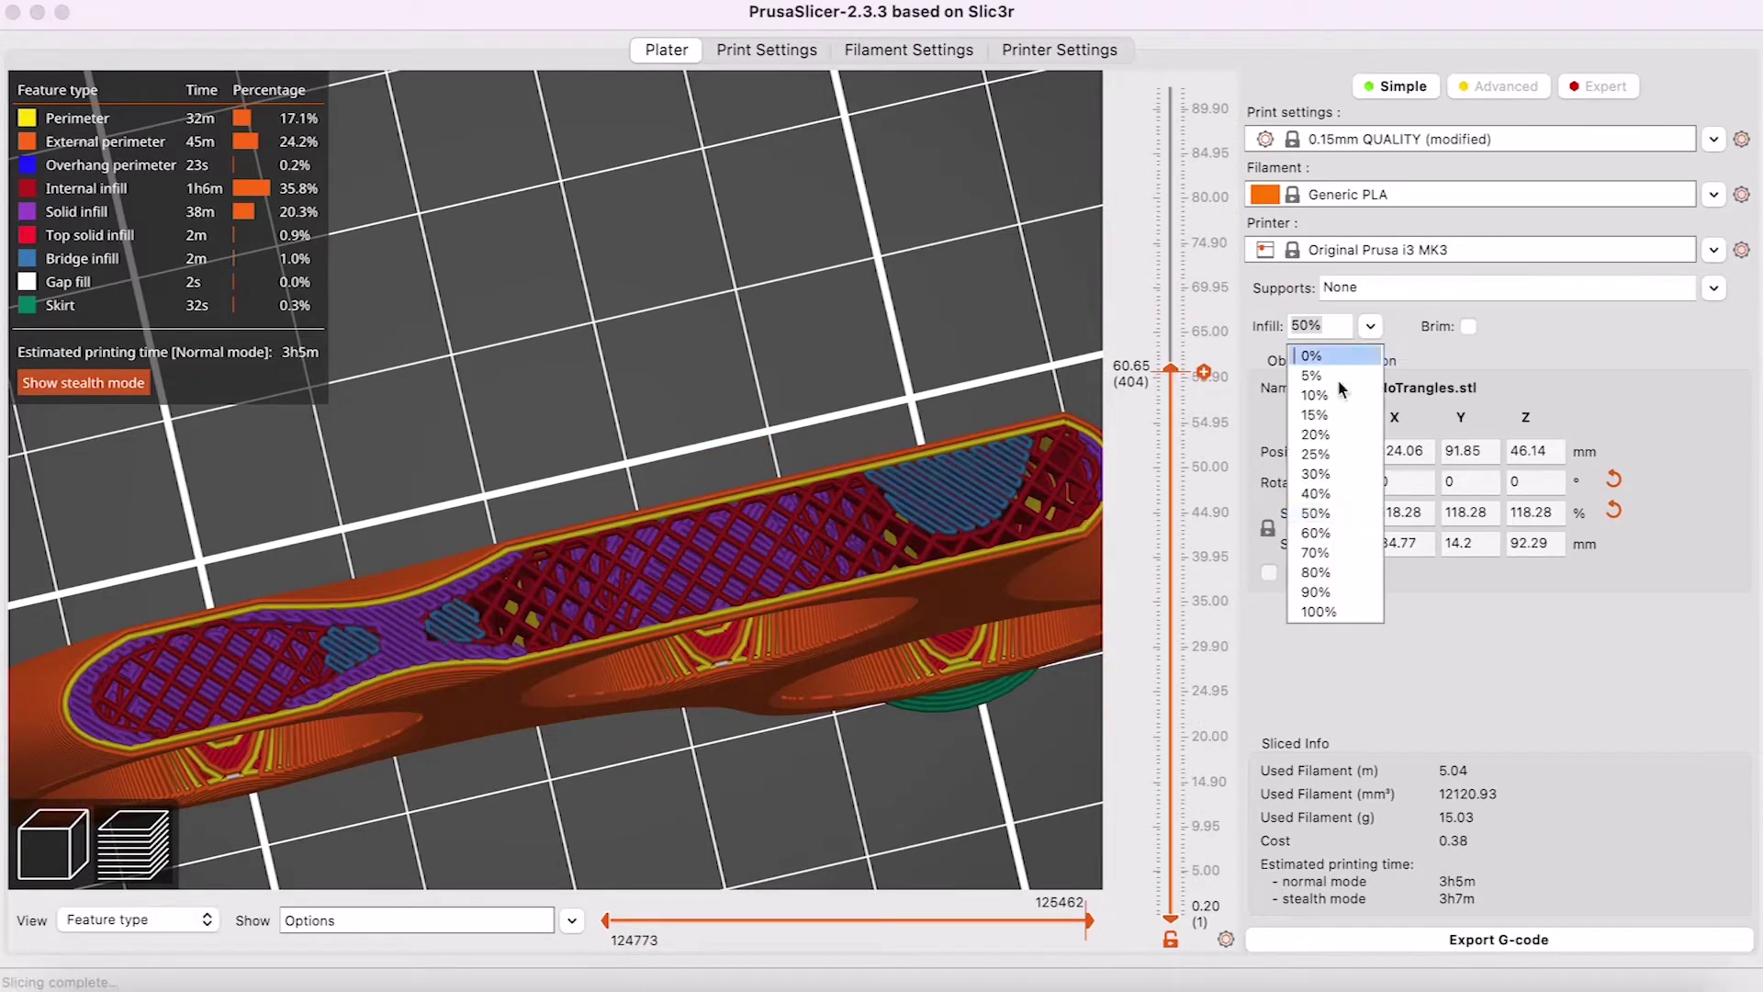
pyautogui.click(1315, 435)
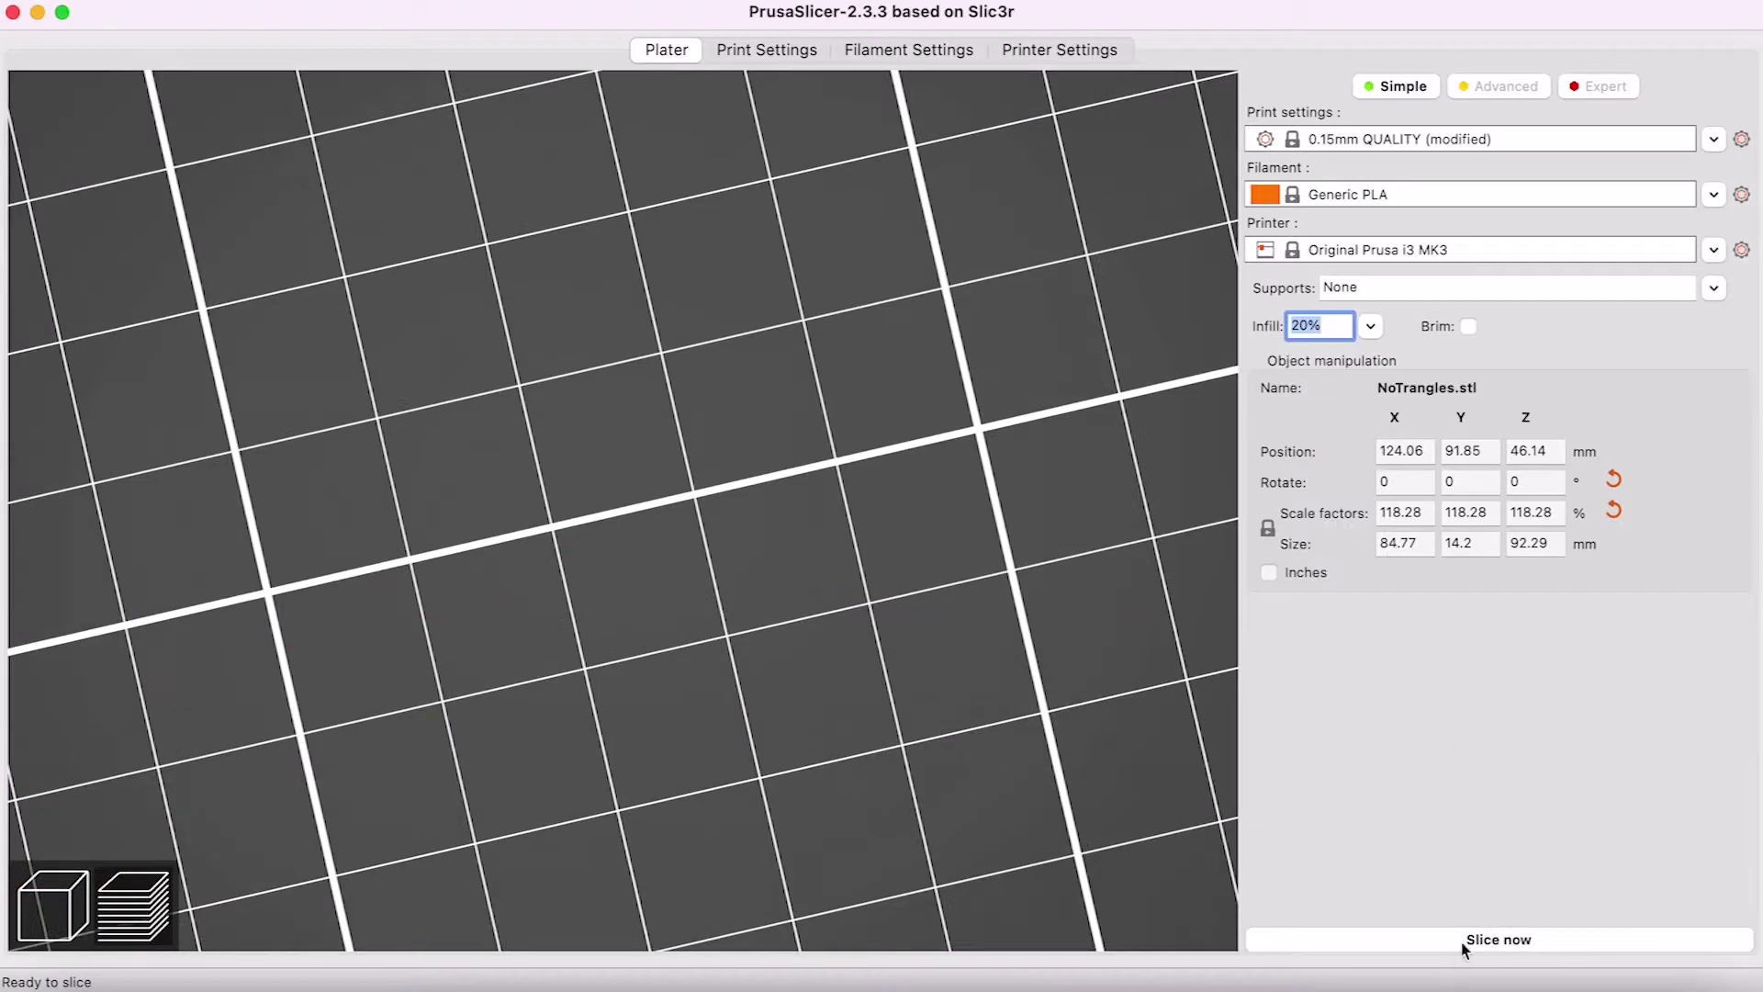
pyautogui.click(1465, 946)
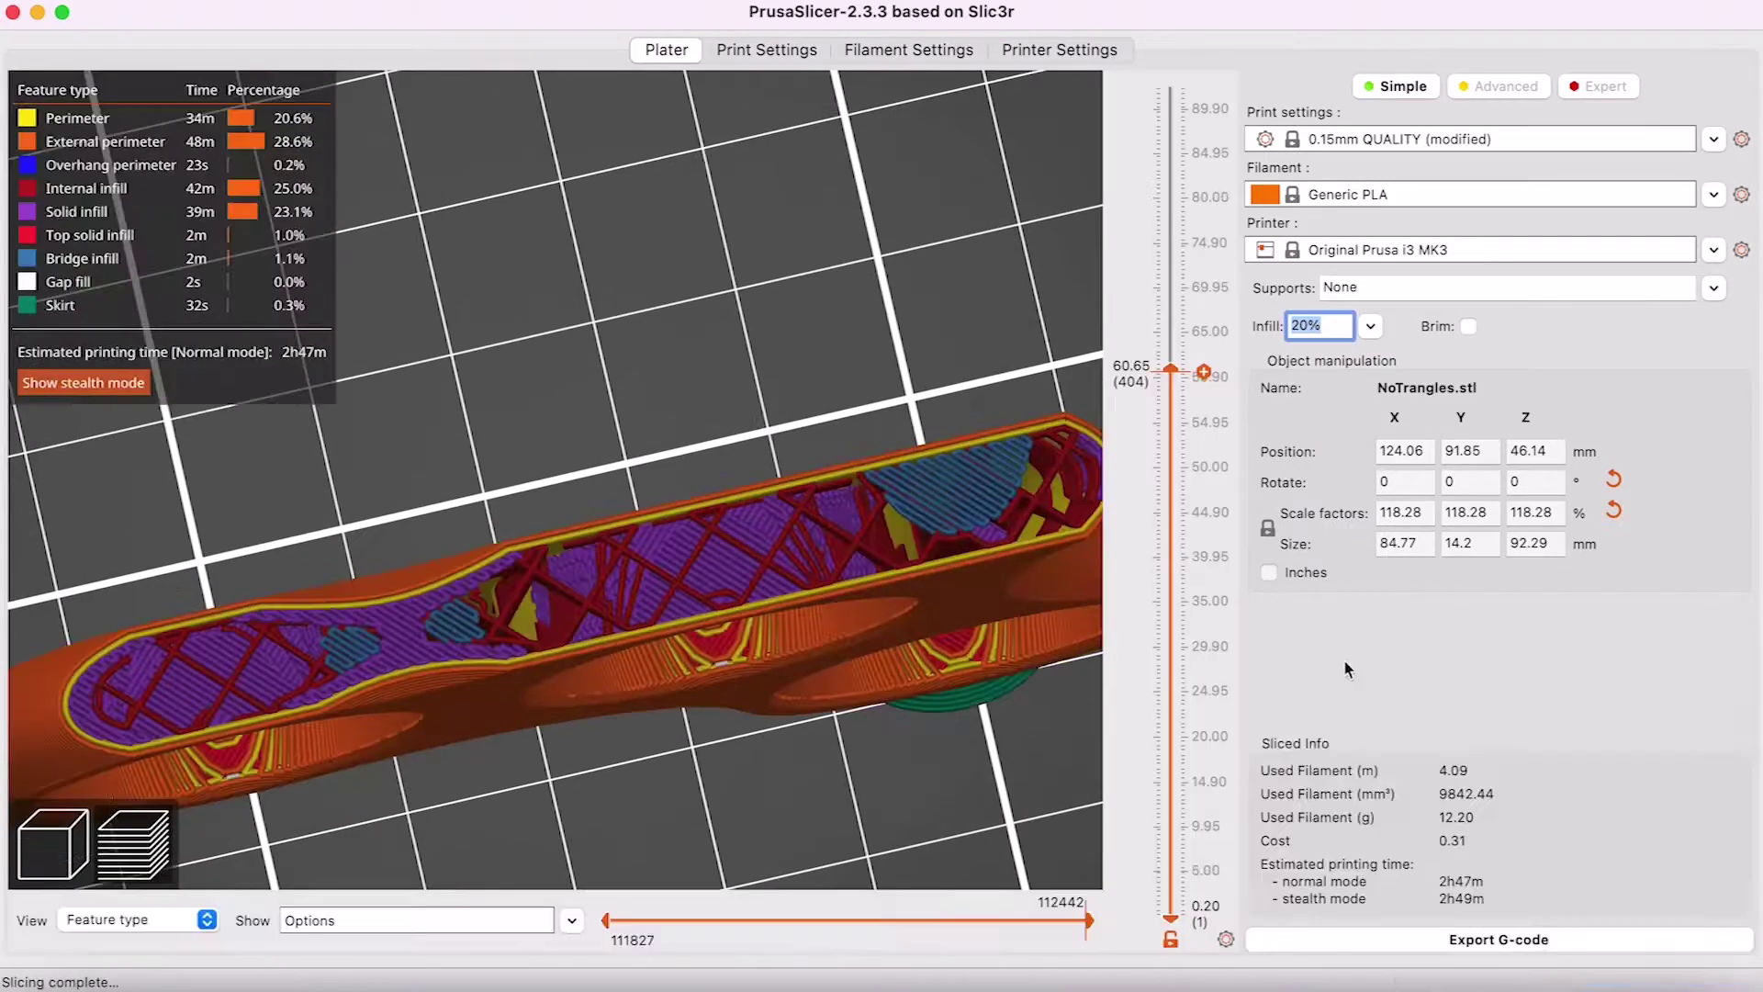
# Inspect the 20% infill at layers 64.10, 39.65 and 75.65 mm from tilted views.
pyautogui.moveTo(1171, 368); pyautogui.dragTo(1171, 328)
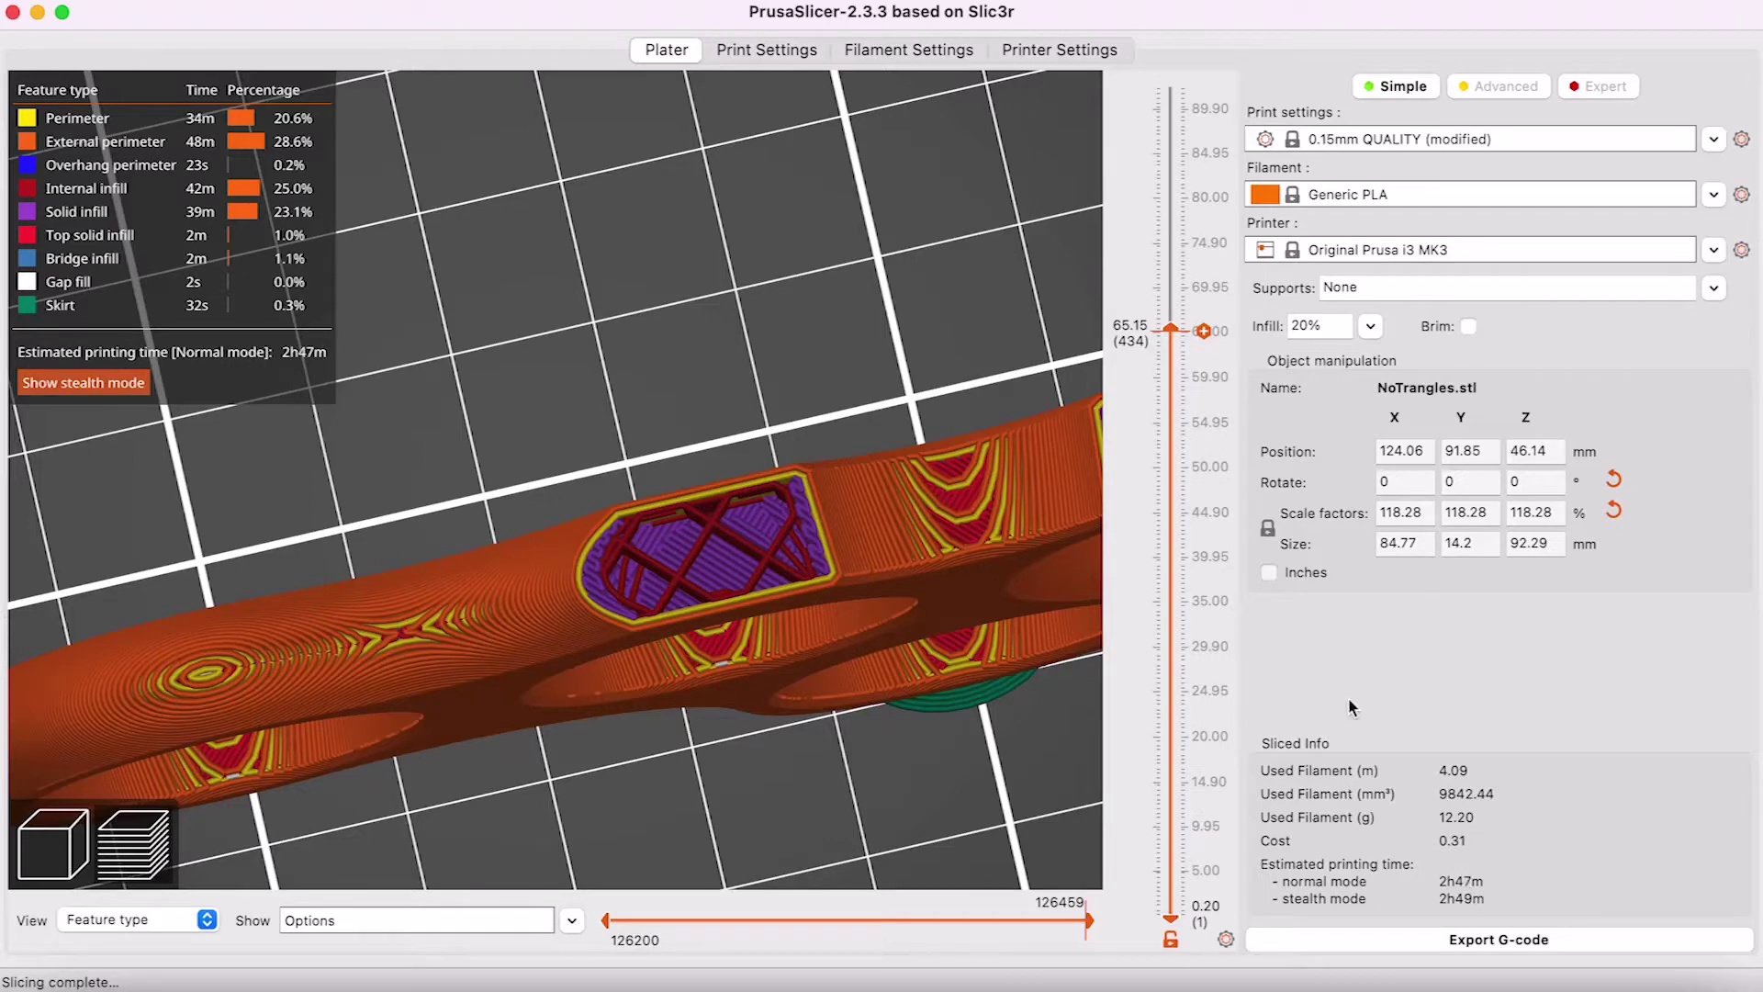
pyautogui.moveTo(1179, 330); pyautogui.dragTo(1171, 224)
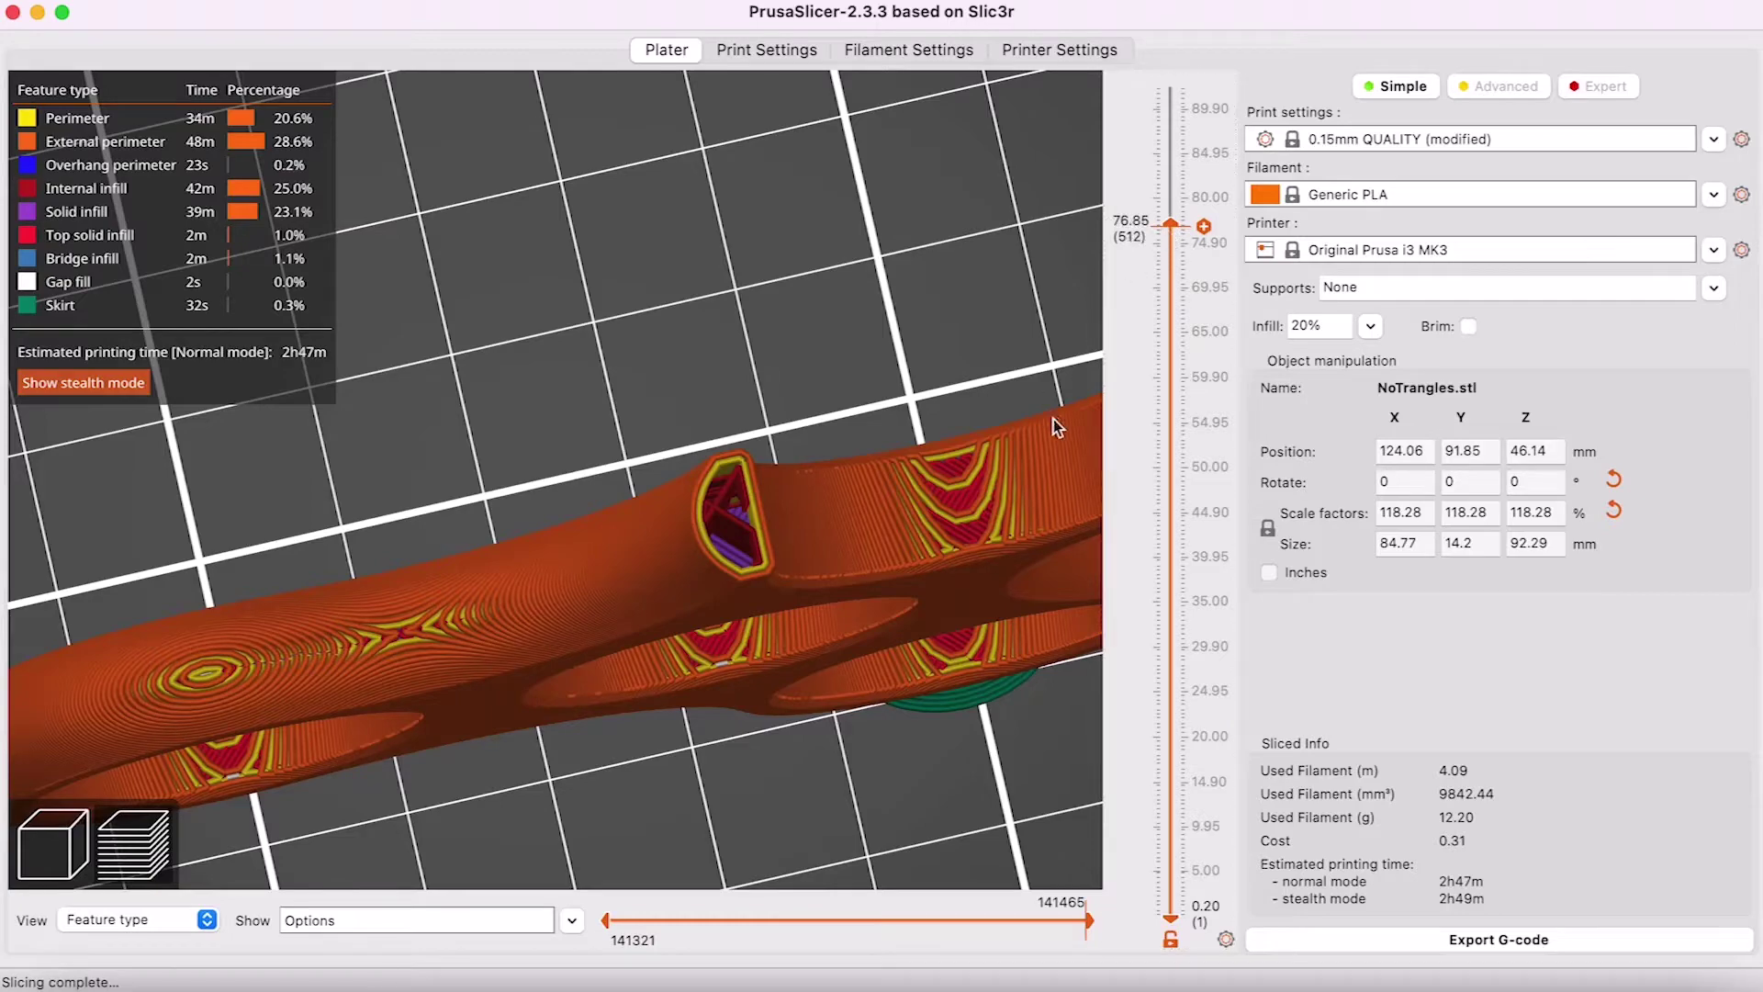
pyautogui.moveTo(863, 603); pyautogui.dragTo(849, 576)
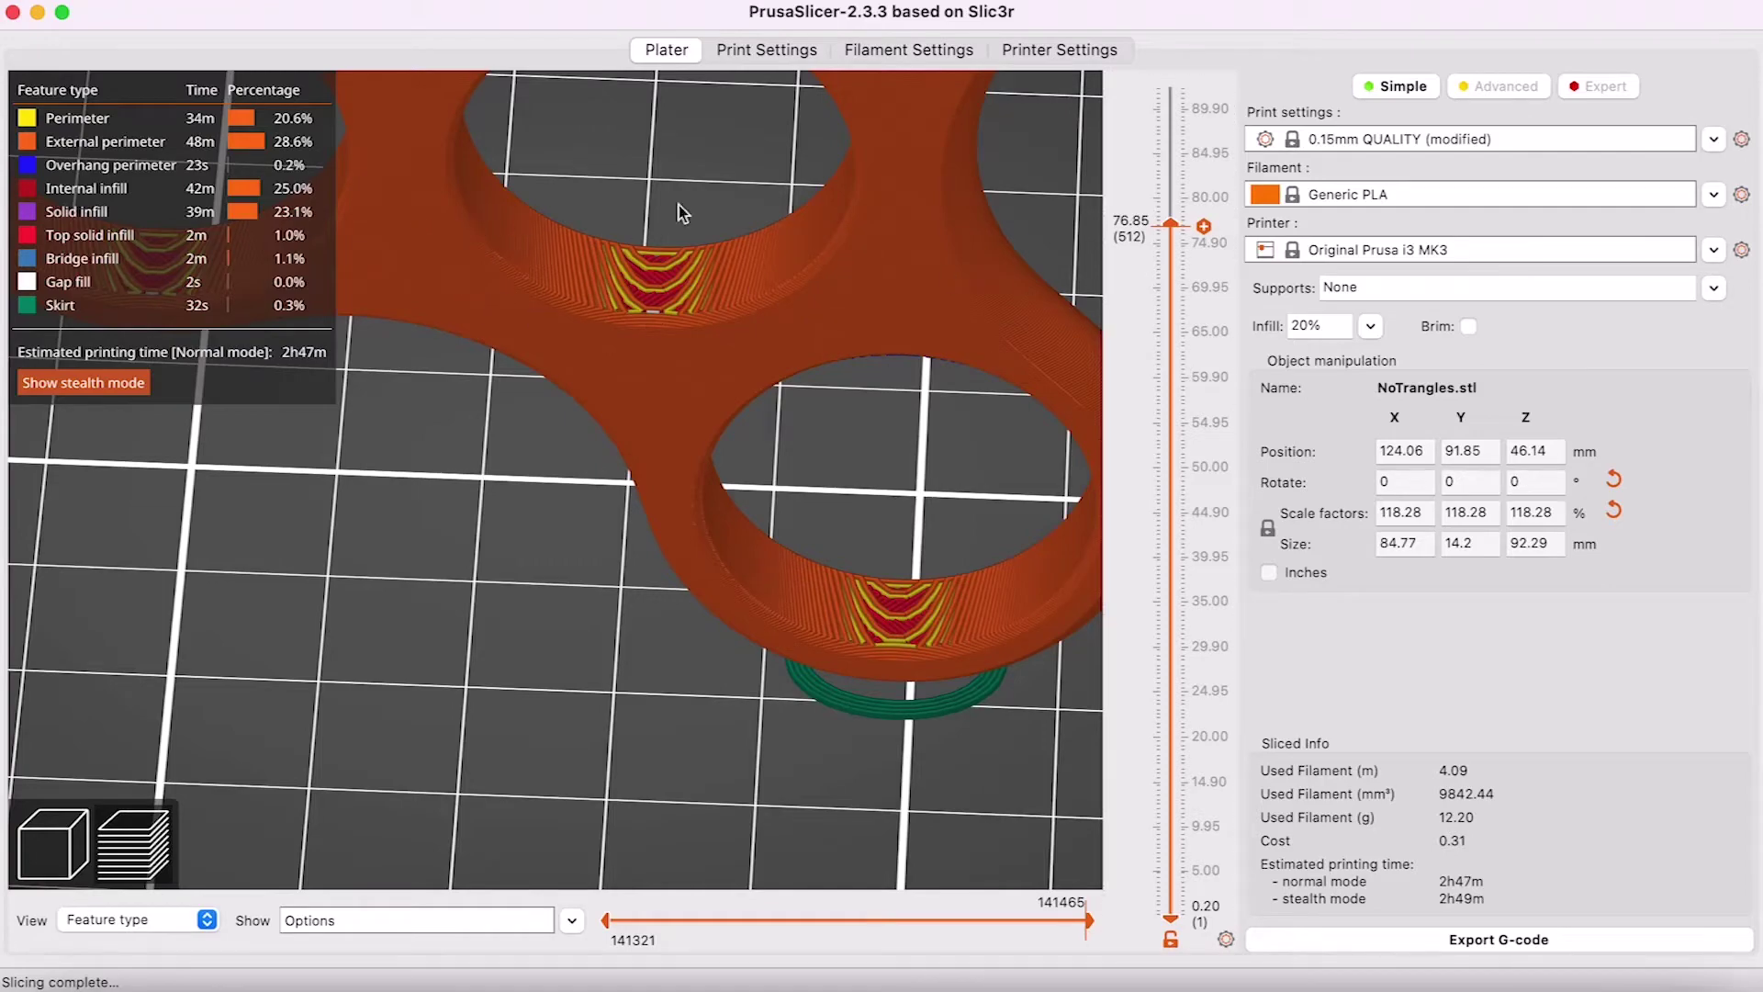
pyautogui.moveTo(932, 259); pyautogui.dragTo(924, 266)
pyautogui.moveTo(1170, 224); pyautogui.dragTo(1172, 356)
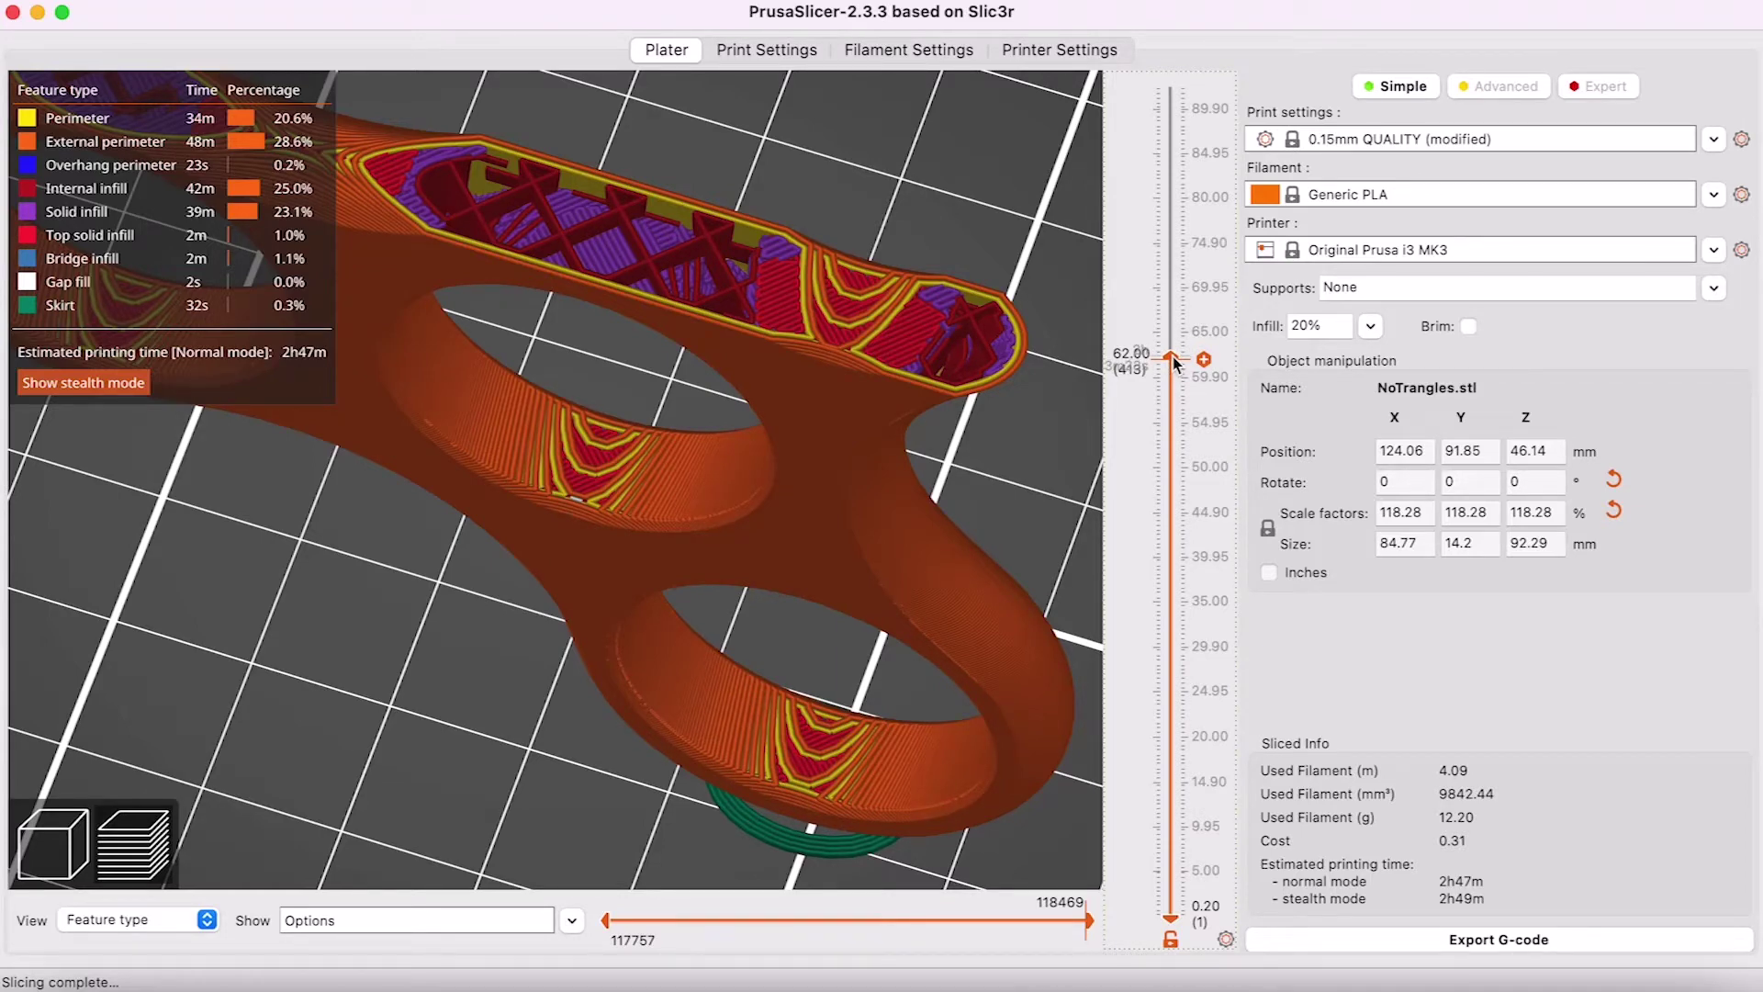
pyautogui.click(1328, 328)
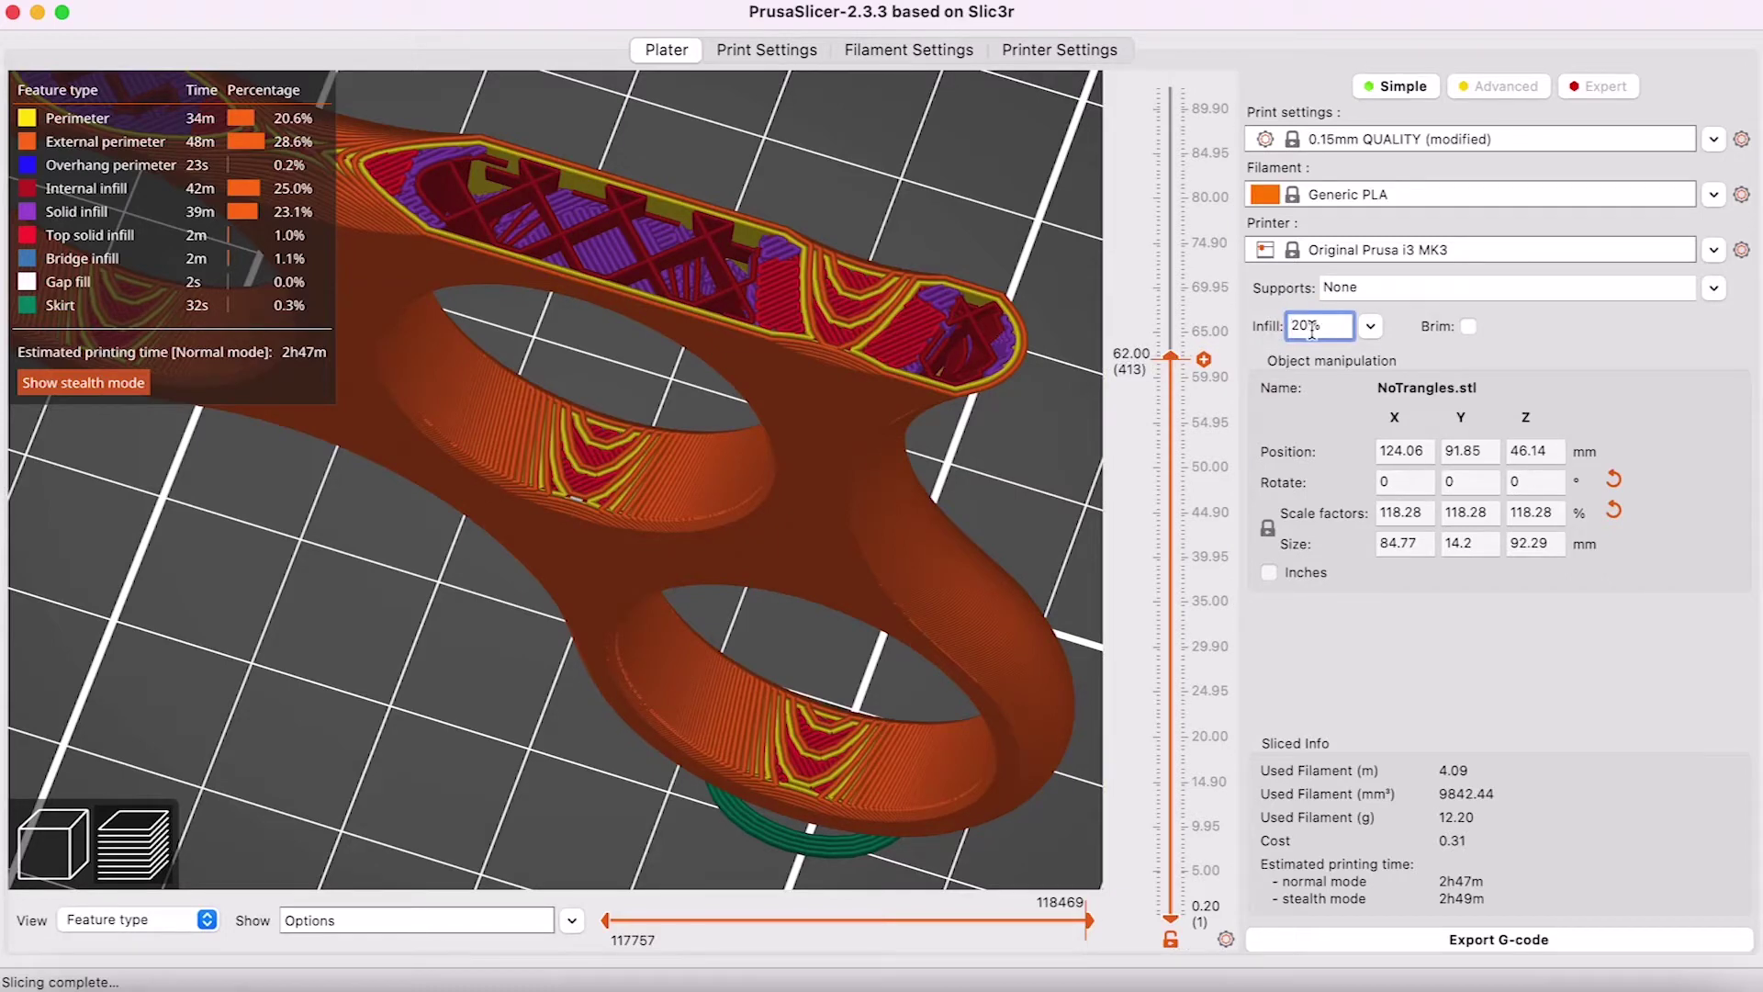
pyautogui.moveTo(1330, 327); pyautogui.dragTo(1280, 321)
# Show layers up to 90.35 mm and view the spinner side-on.
pyautogui.moveTo(1175, 360); pyautogui.dragTo(1172, 84)
pyautogui.scroll(3, 937, 456)
pyautogui.scroll(-2, 938, 457)
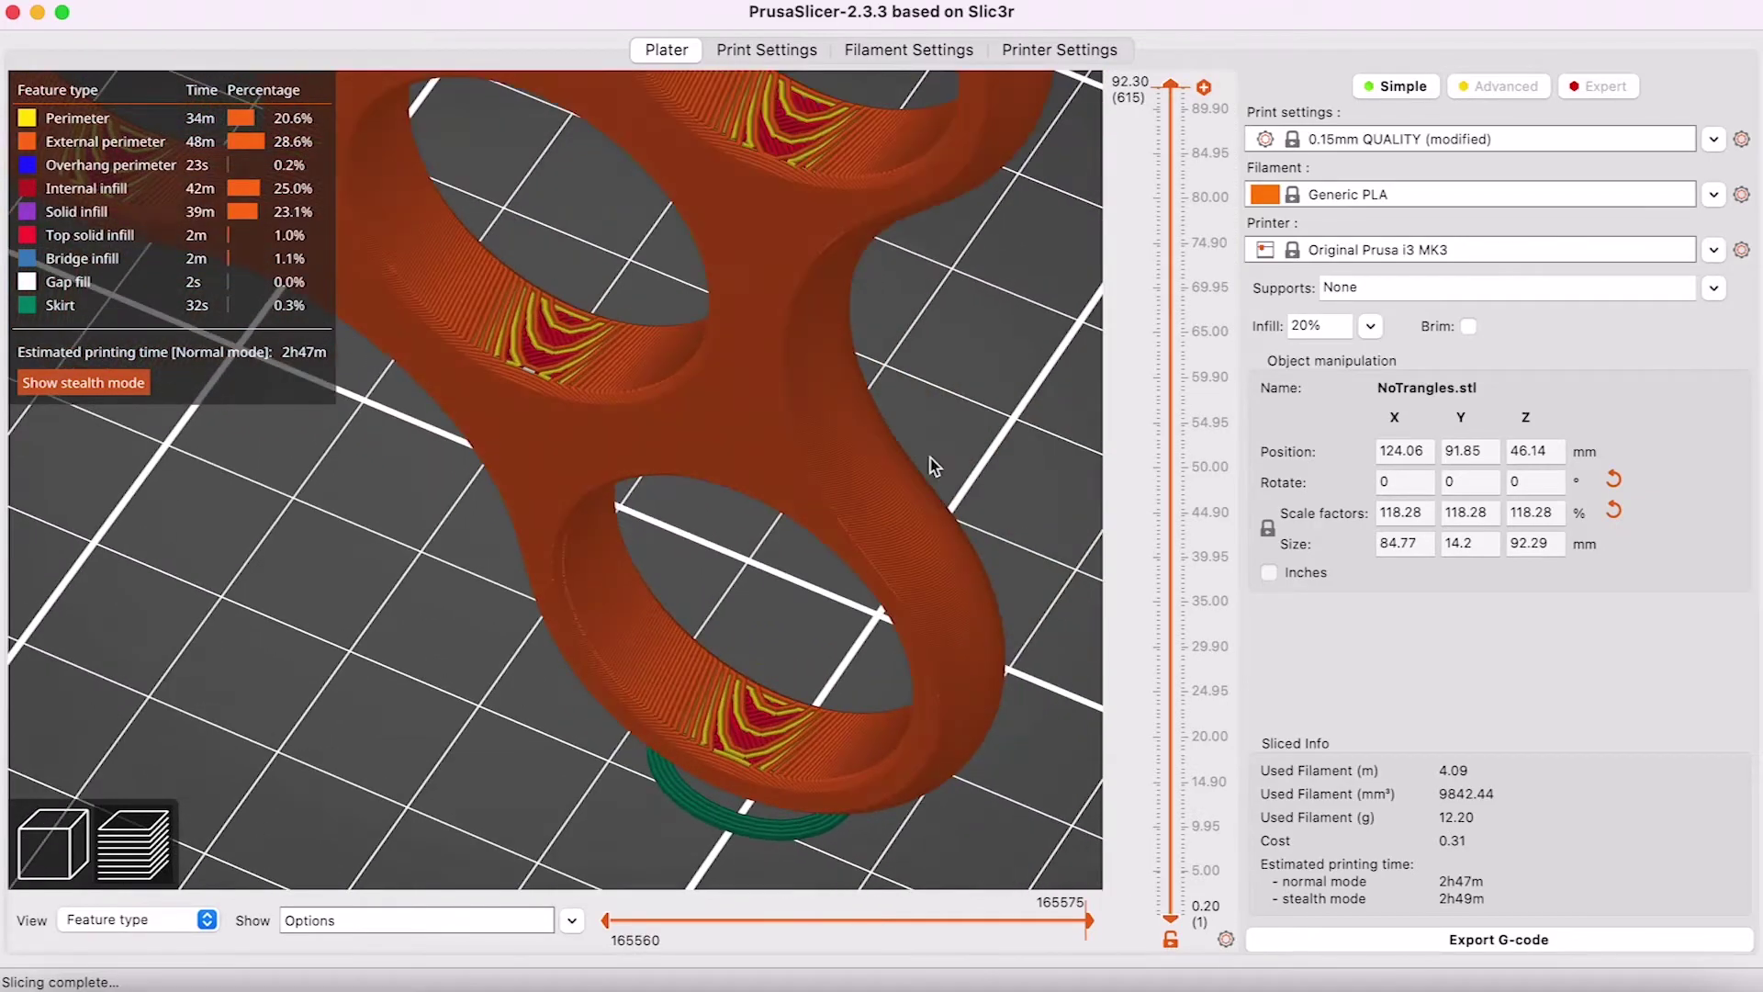
pyautogui.scroll(3, 928, 460)
pyautogui.scroll(-8, 925, 461)
pyautogui.scroll(3, 926, 460)
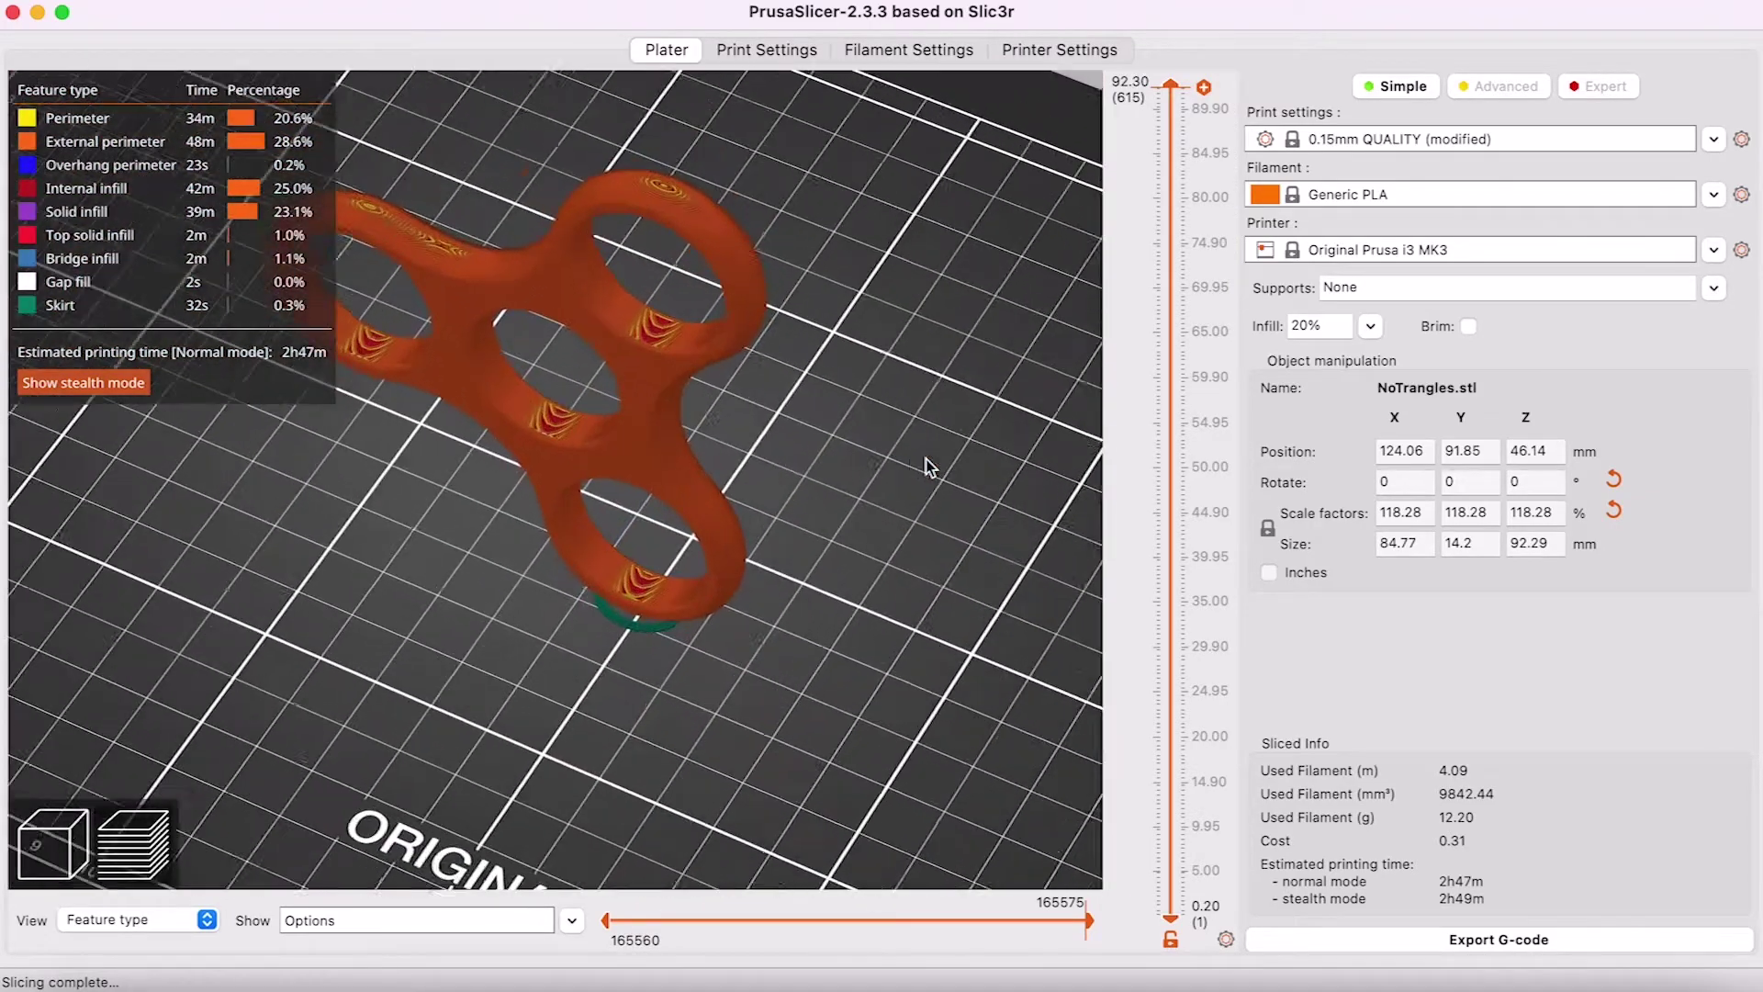
pyautogui.moveTo(797, 530); pyautogui.dragTo(685, 503)
pyautogui.scroll(-5, 685, 503)
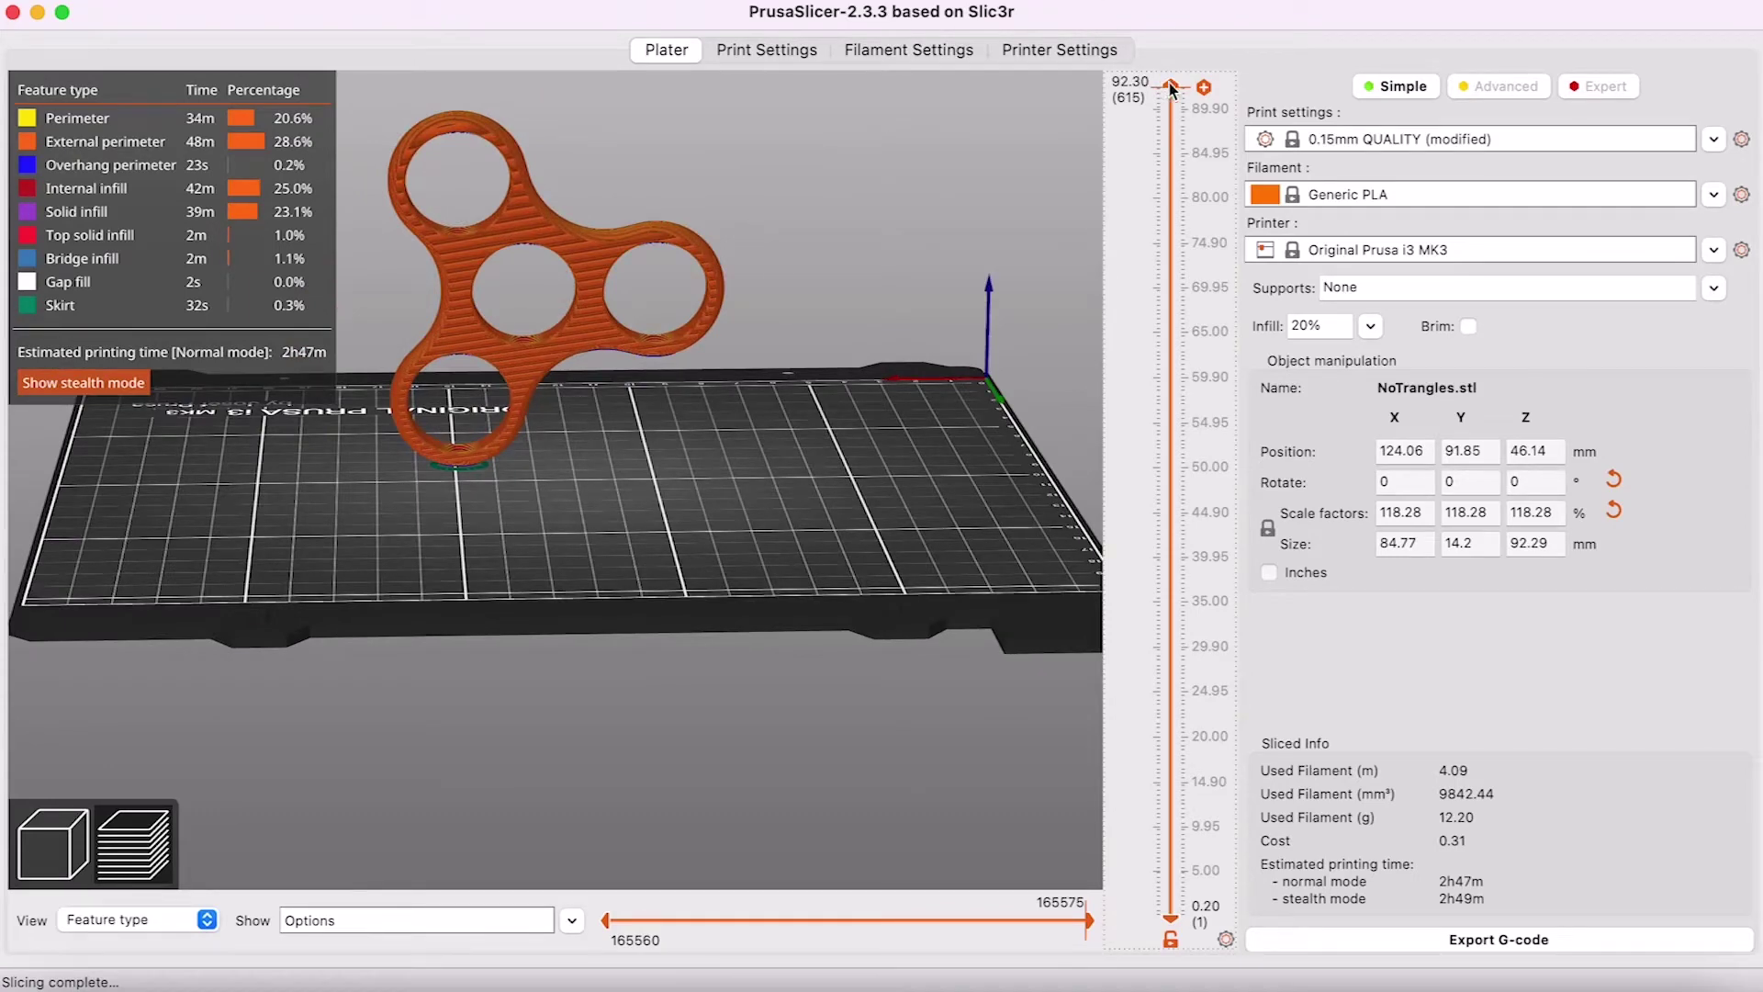
# Drop the preview to the first layer, orbit around, then raise the layer slider again.
pyautogui.moveTo(1171, 88); pyautogui.dragTo(1251, 638)
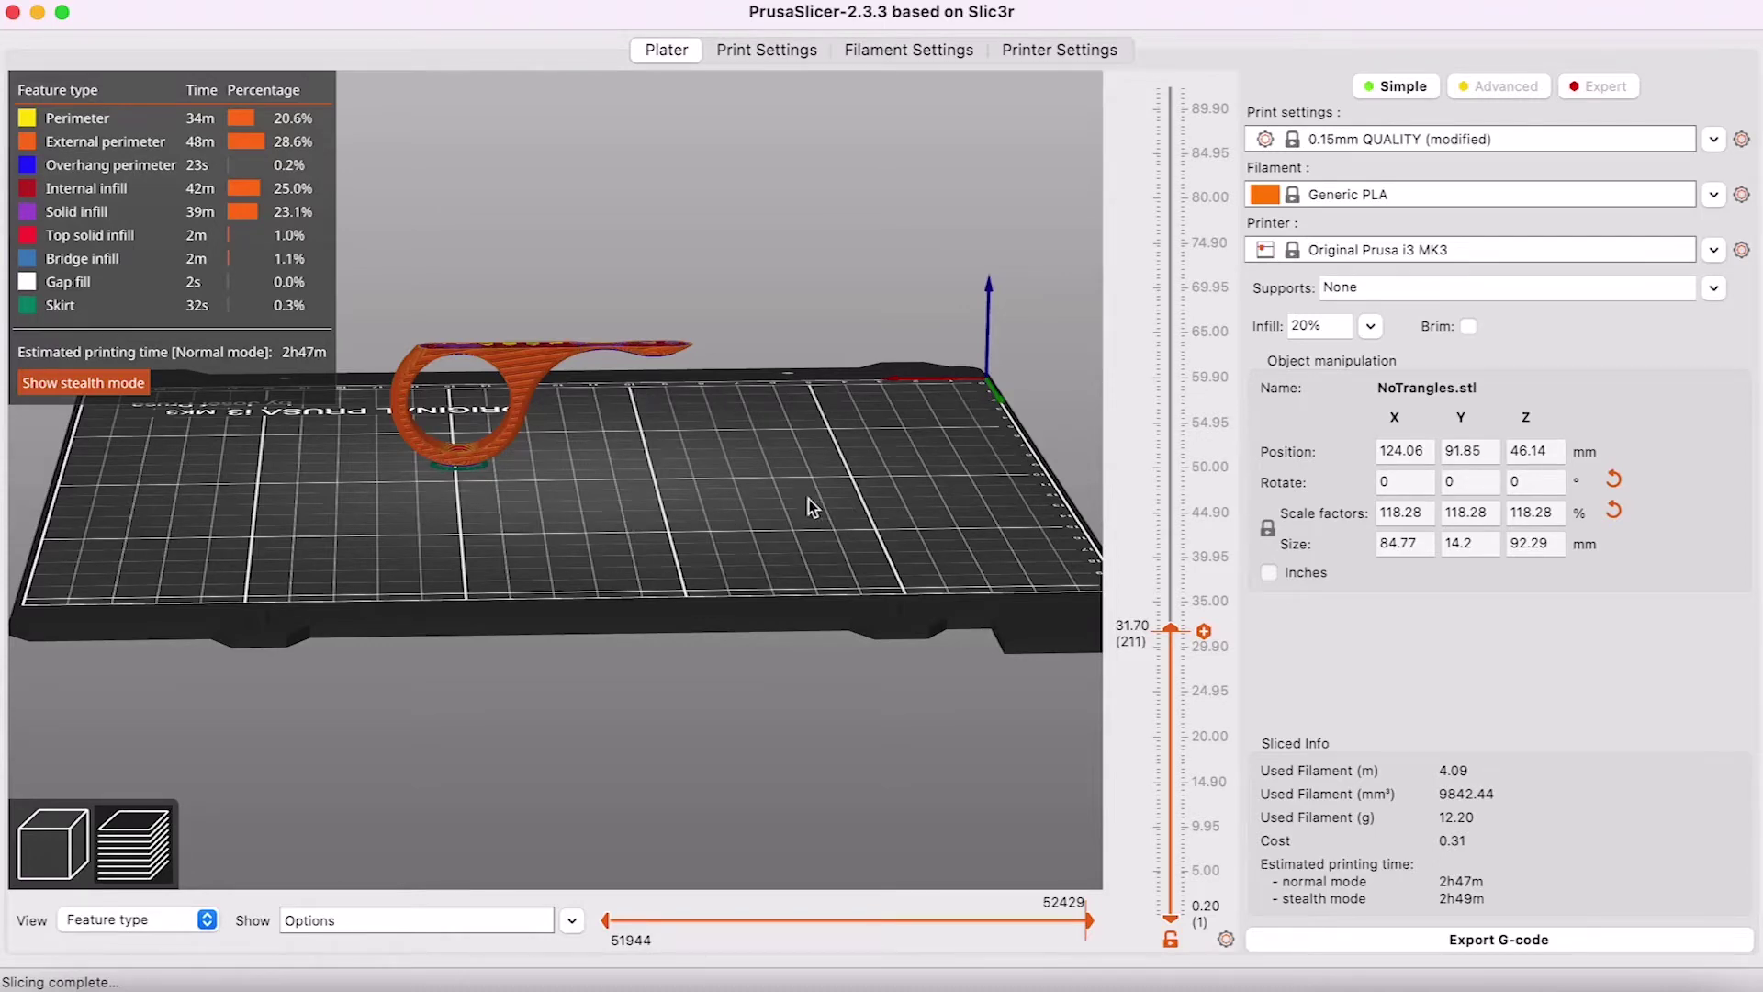
pyautogui.moveTo(657, 501); pyautogui.dragTo(640, 427)
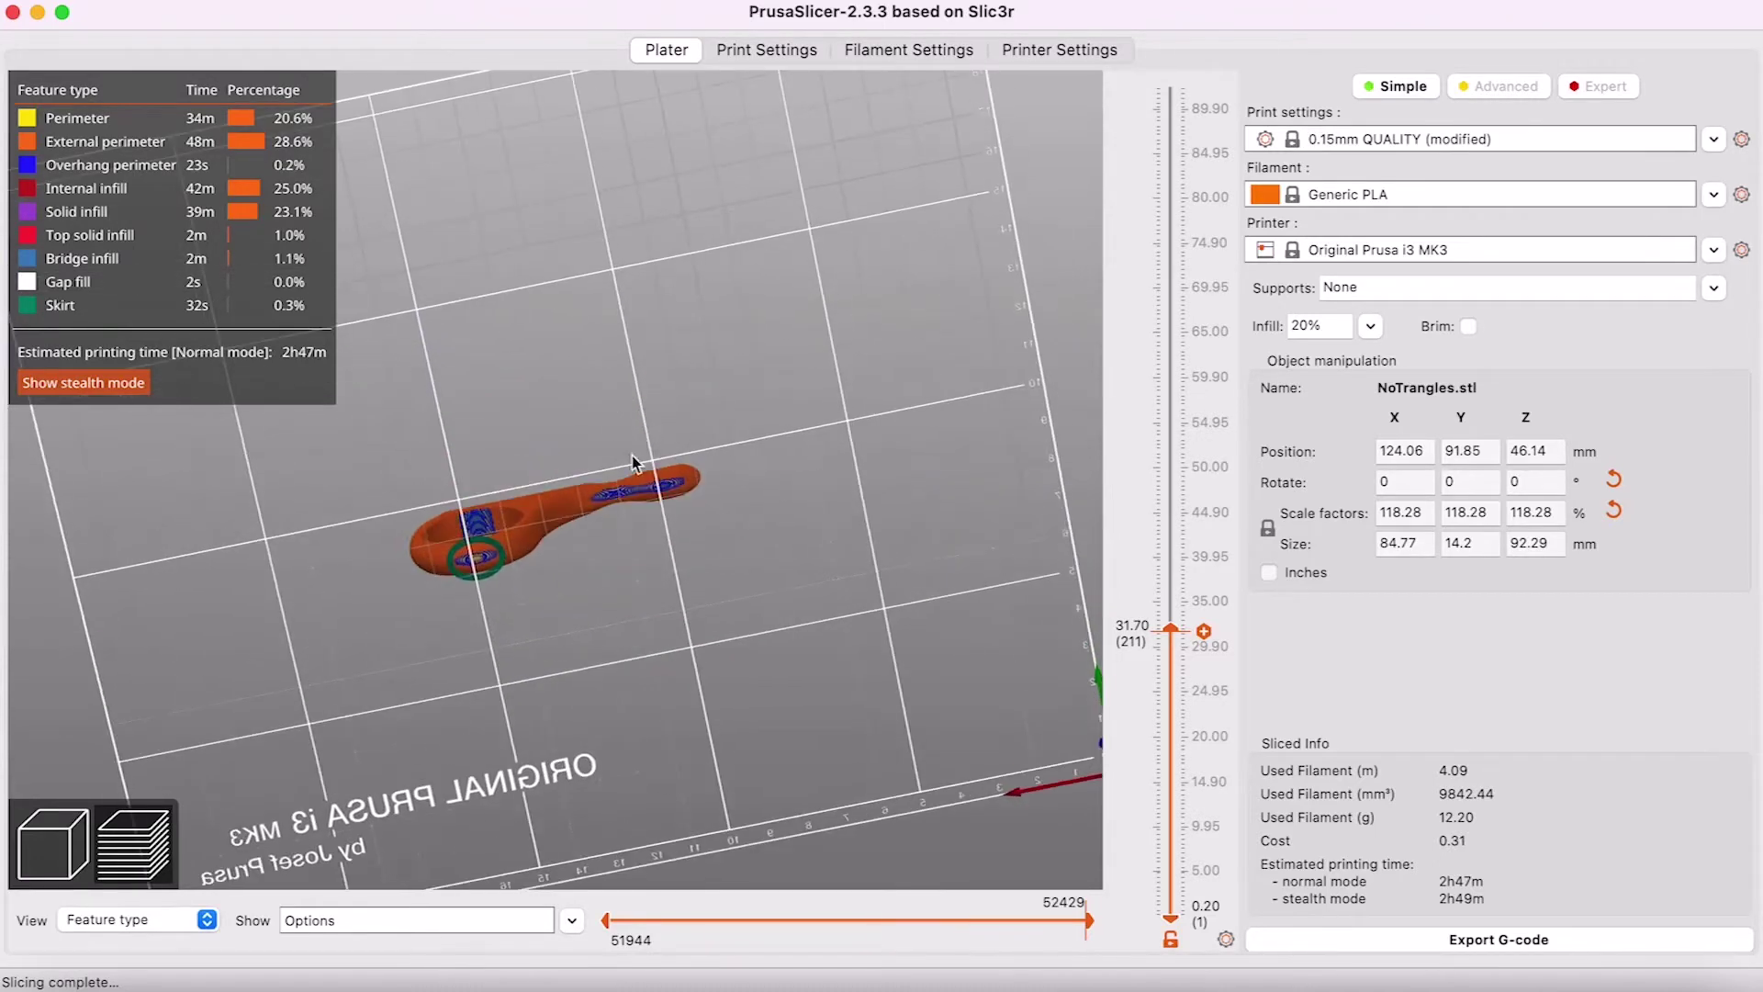
pyautogui.moveTo(564, 477)
pyautogui.mouseDown()
pyautogui.moveTo(578, 520)
pyautogui.moveTo(576, 471)
pyautogui.mouseUp()
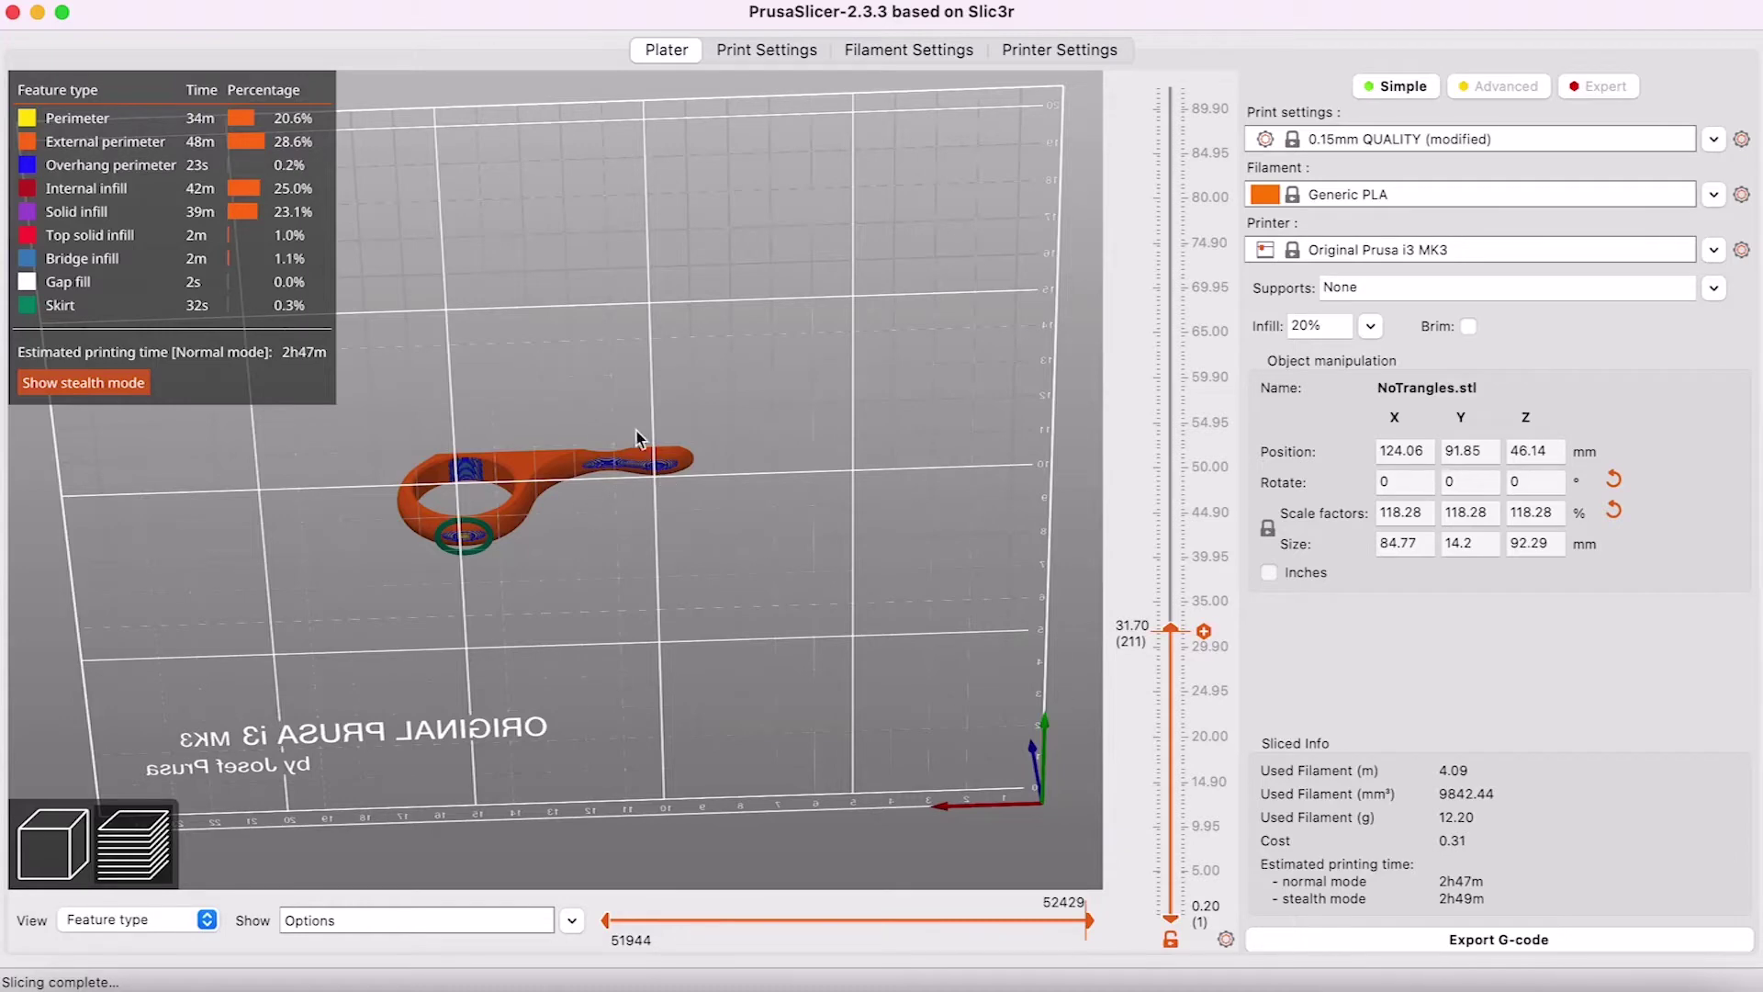
pyautogui.moveTo(634, 423)
pyautogui.mouseDown()
pyautogui.moveTo(624, 413)
pyautogui.moveTo(618, 484)
pyautogui.moveTo(642, 409)
pyautogui.mouseUp()
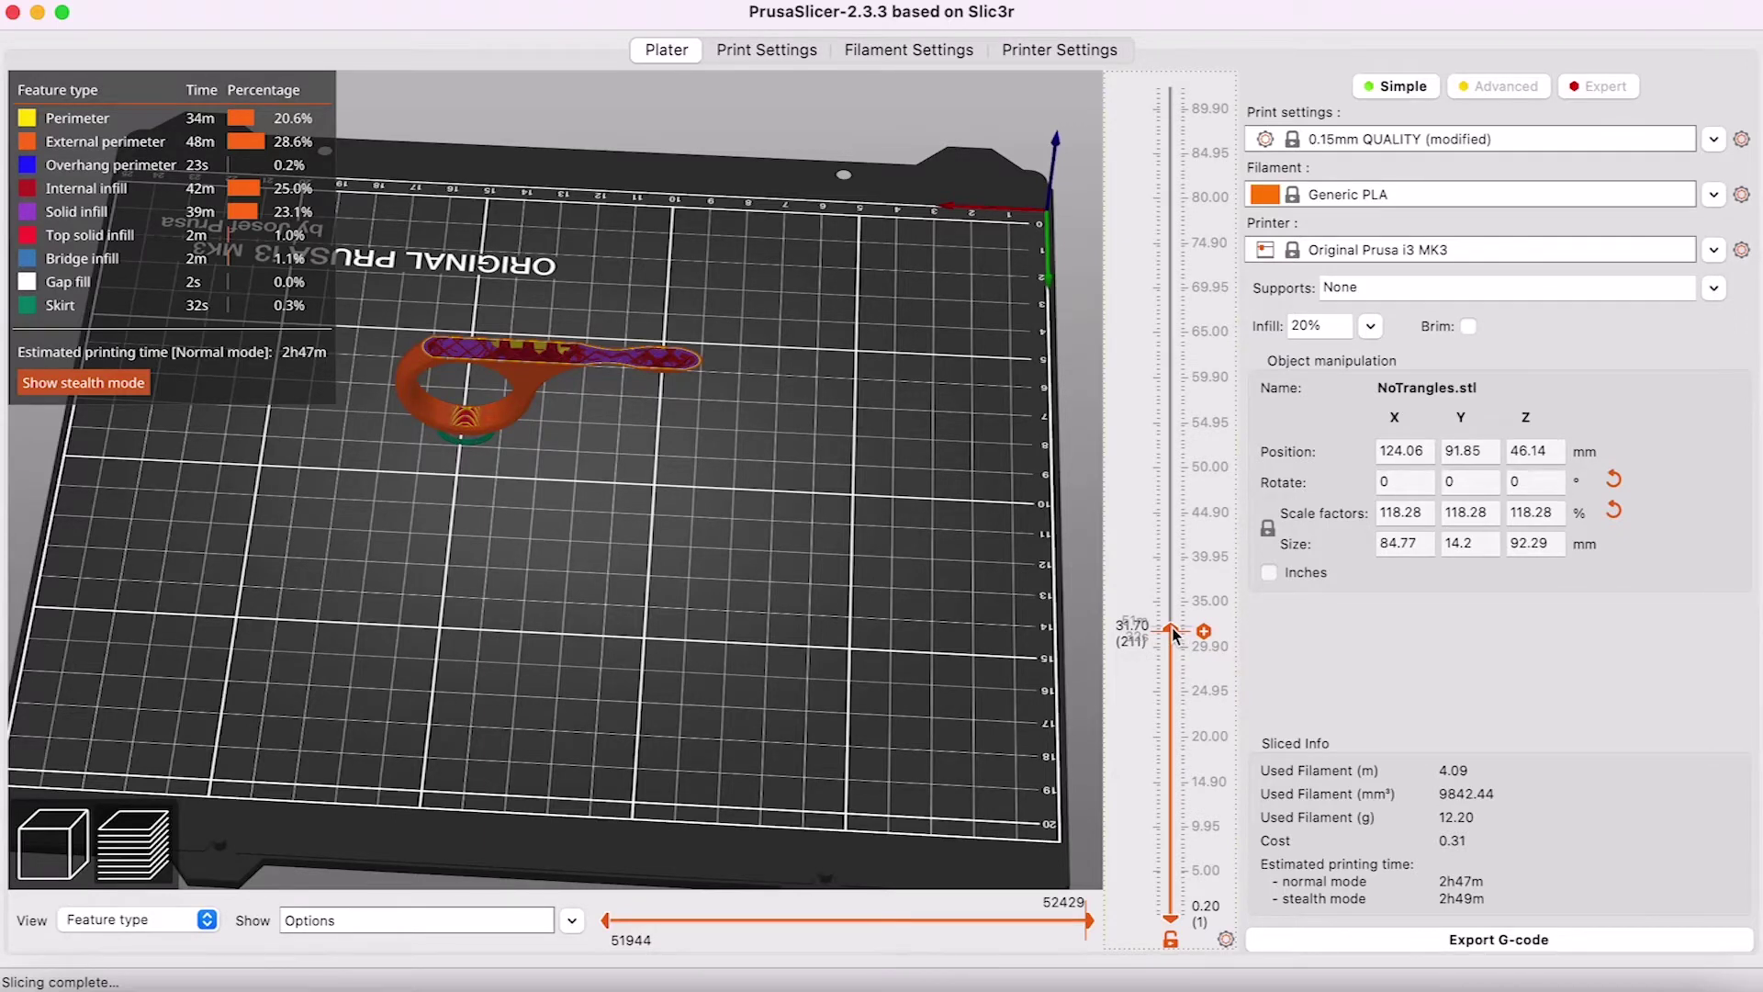
pyautogui.moveTo(1174, 632); pyautogui.dragTo(1178, 87)
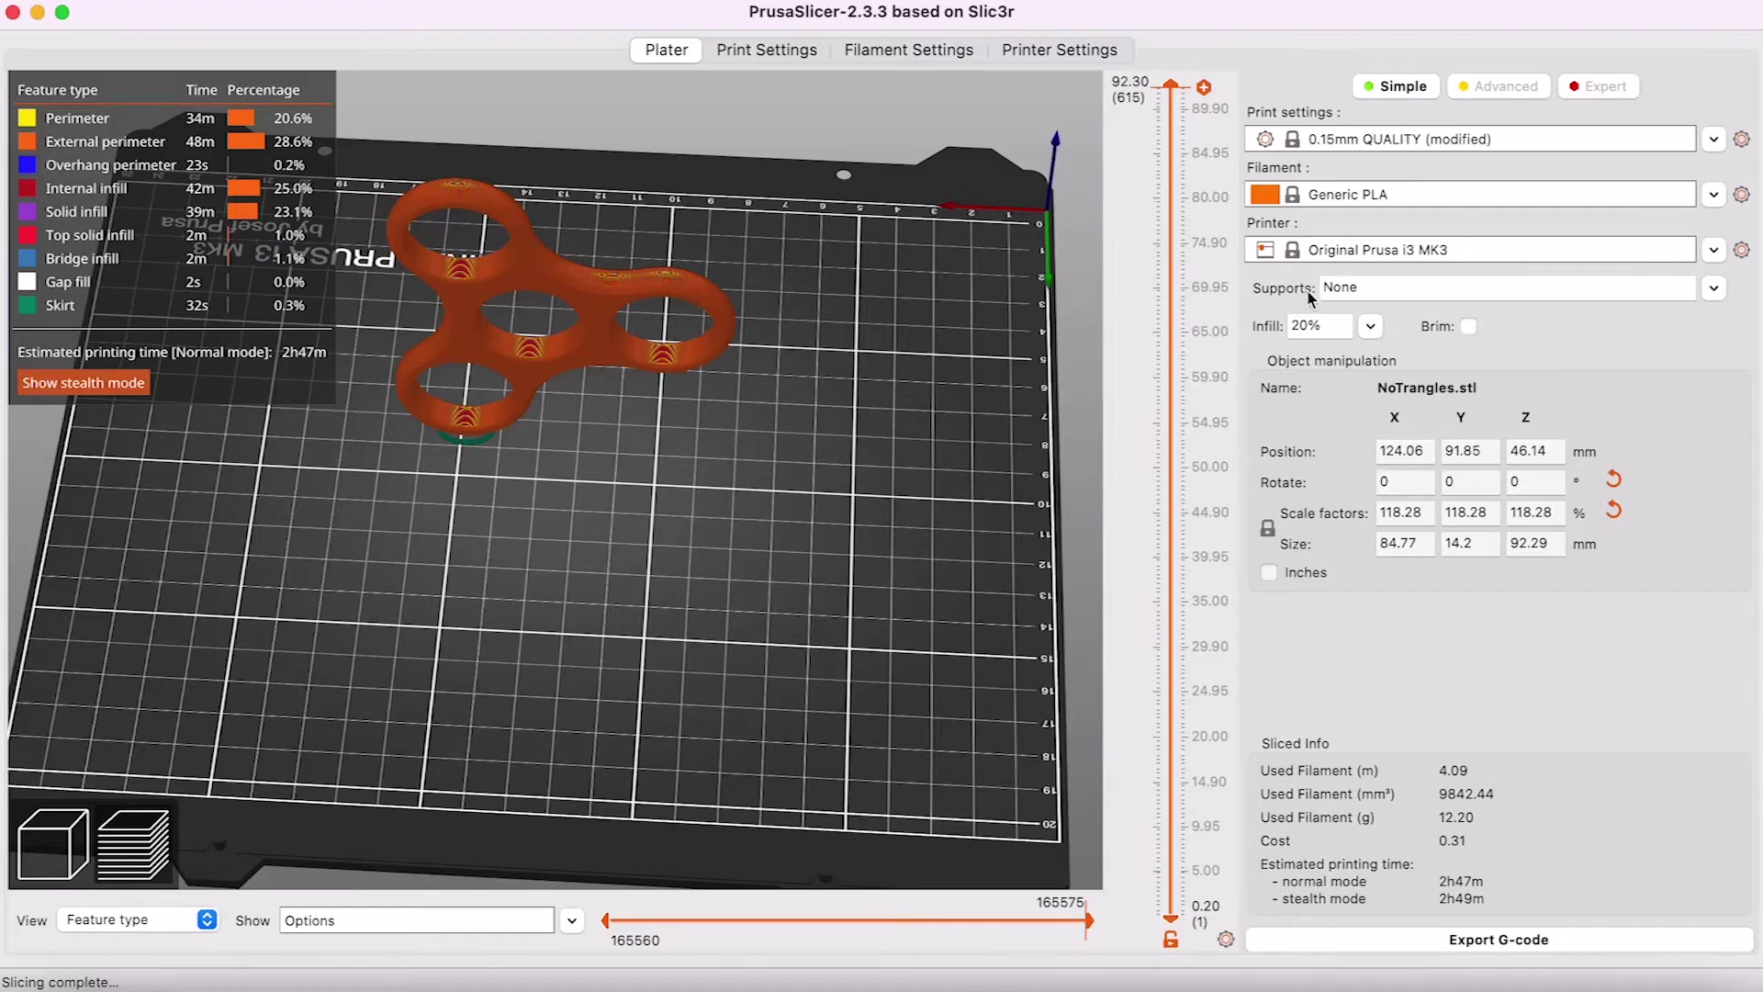
# Choose Everywhere for supports and orbit to view the bed from below.
pyautogui.click(1714, 290)
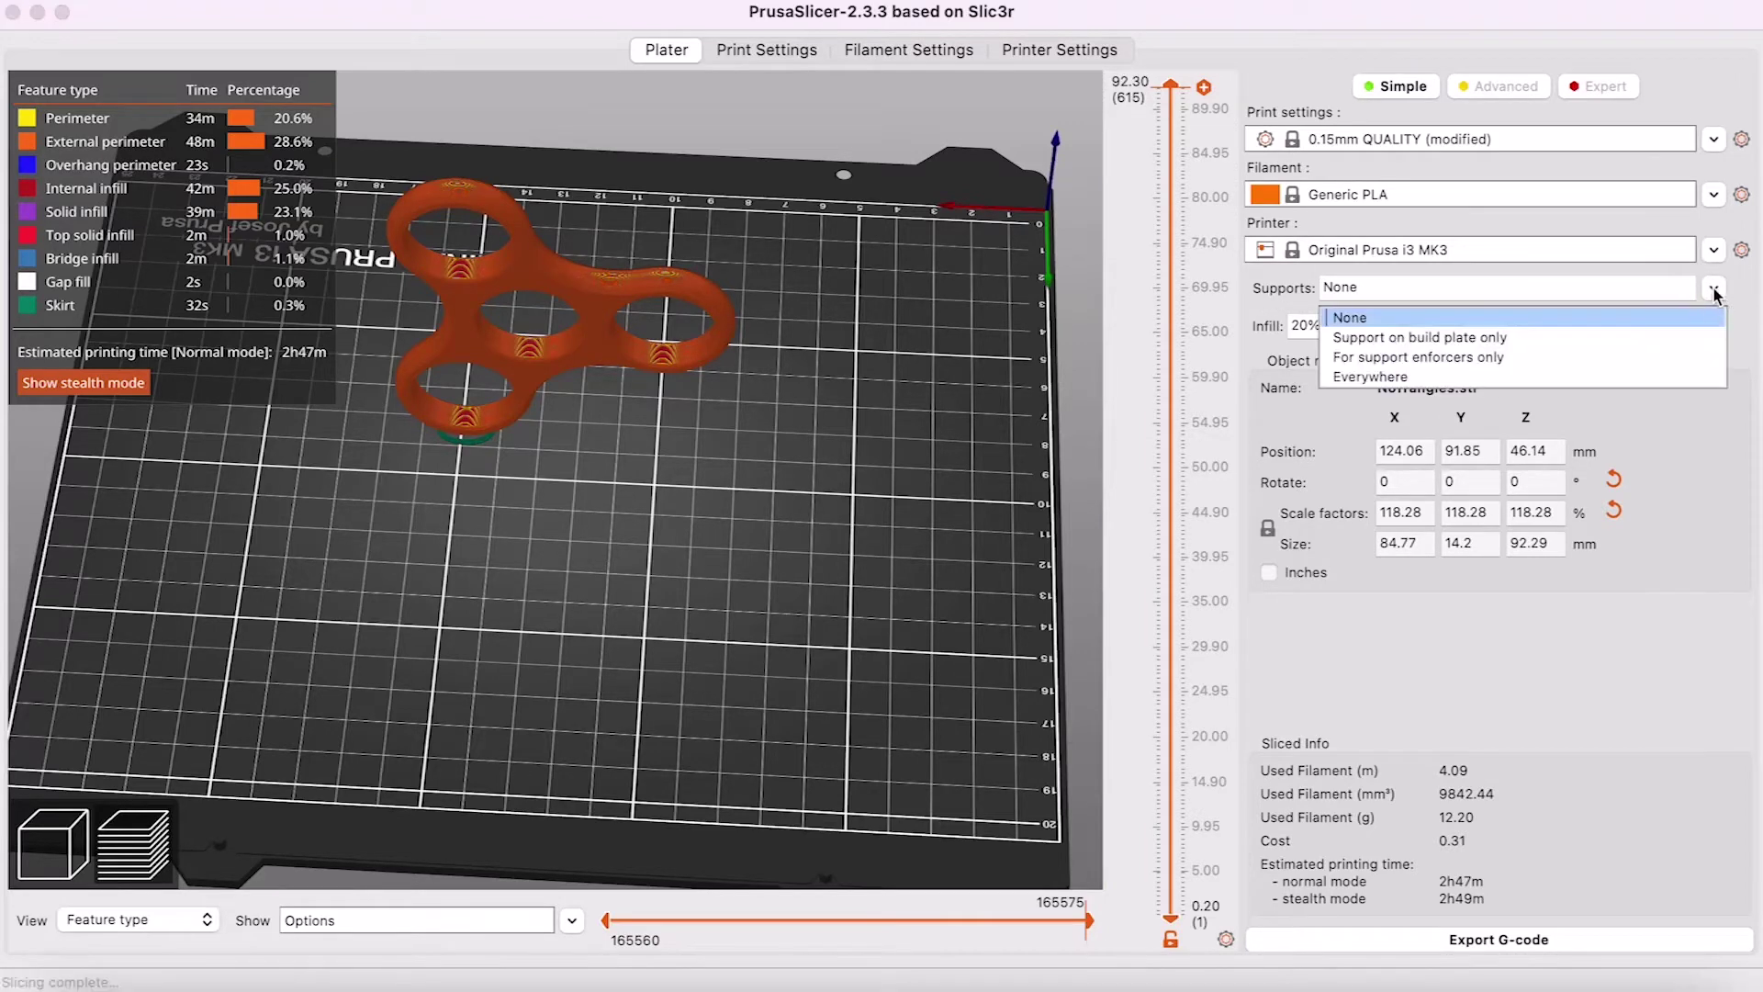
pyautogui.click(1384, 378)
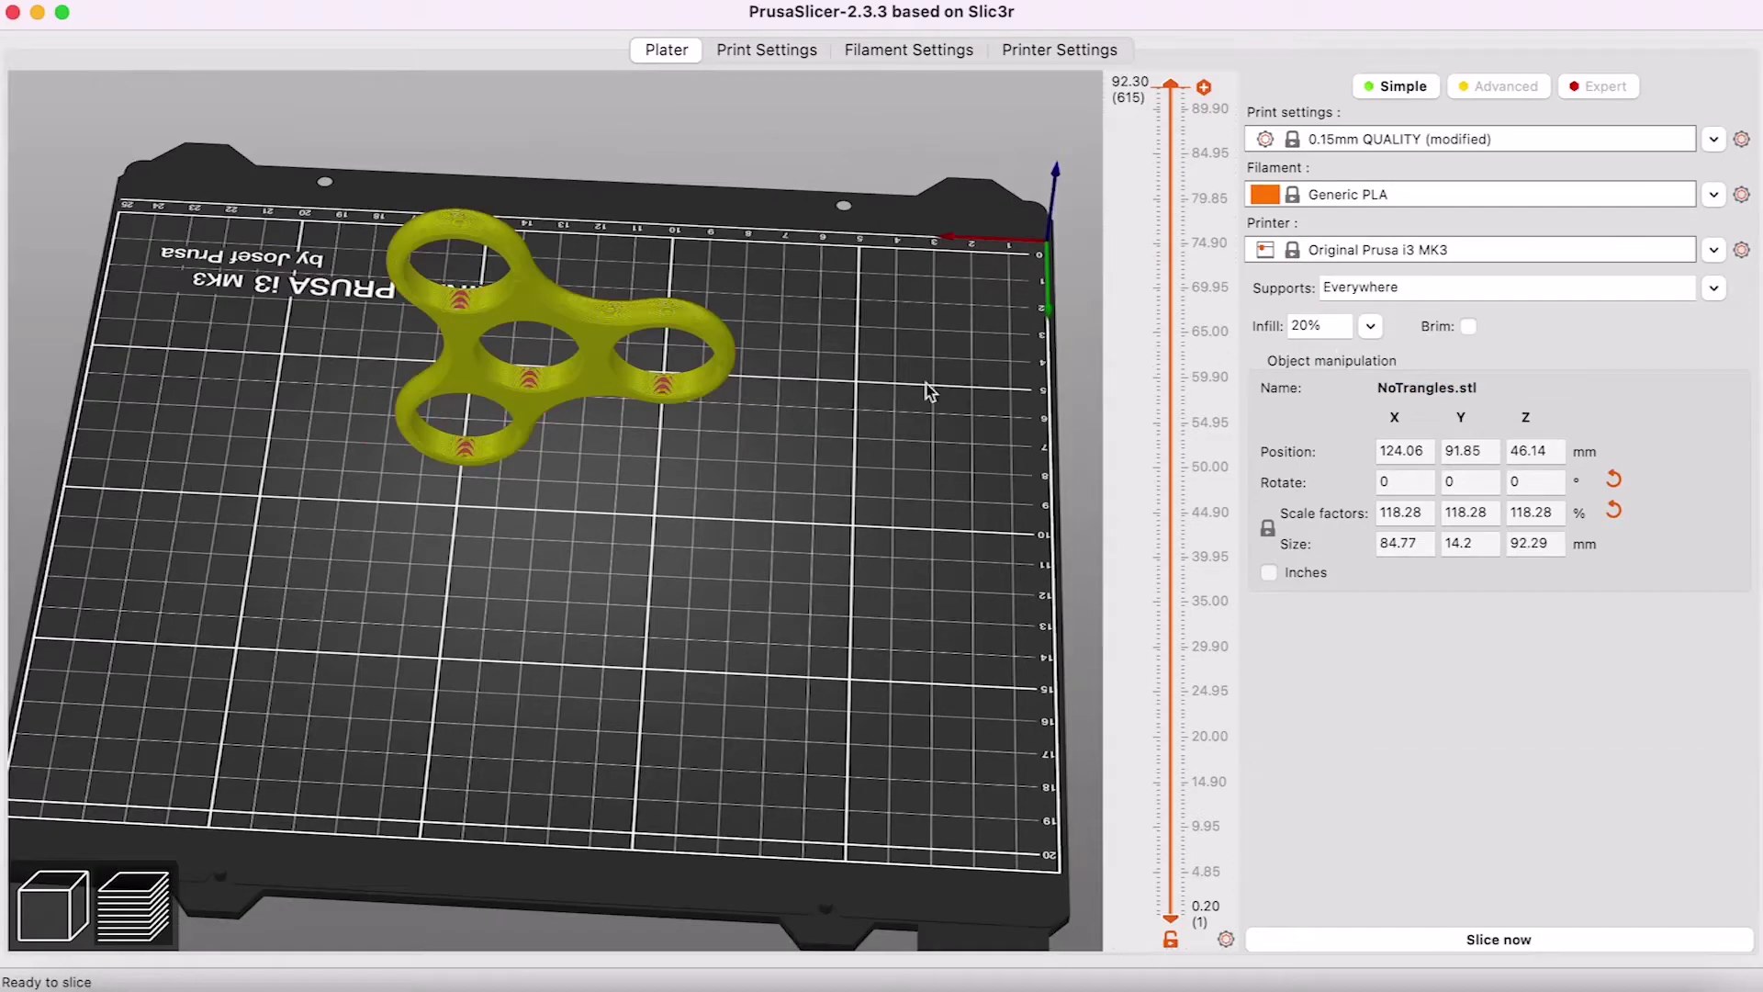
pyautogui.click(682, 484)
pyautogui.moveTo(681, 485); pyautogui.dragTo(679, 417)
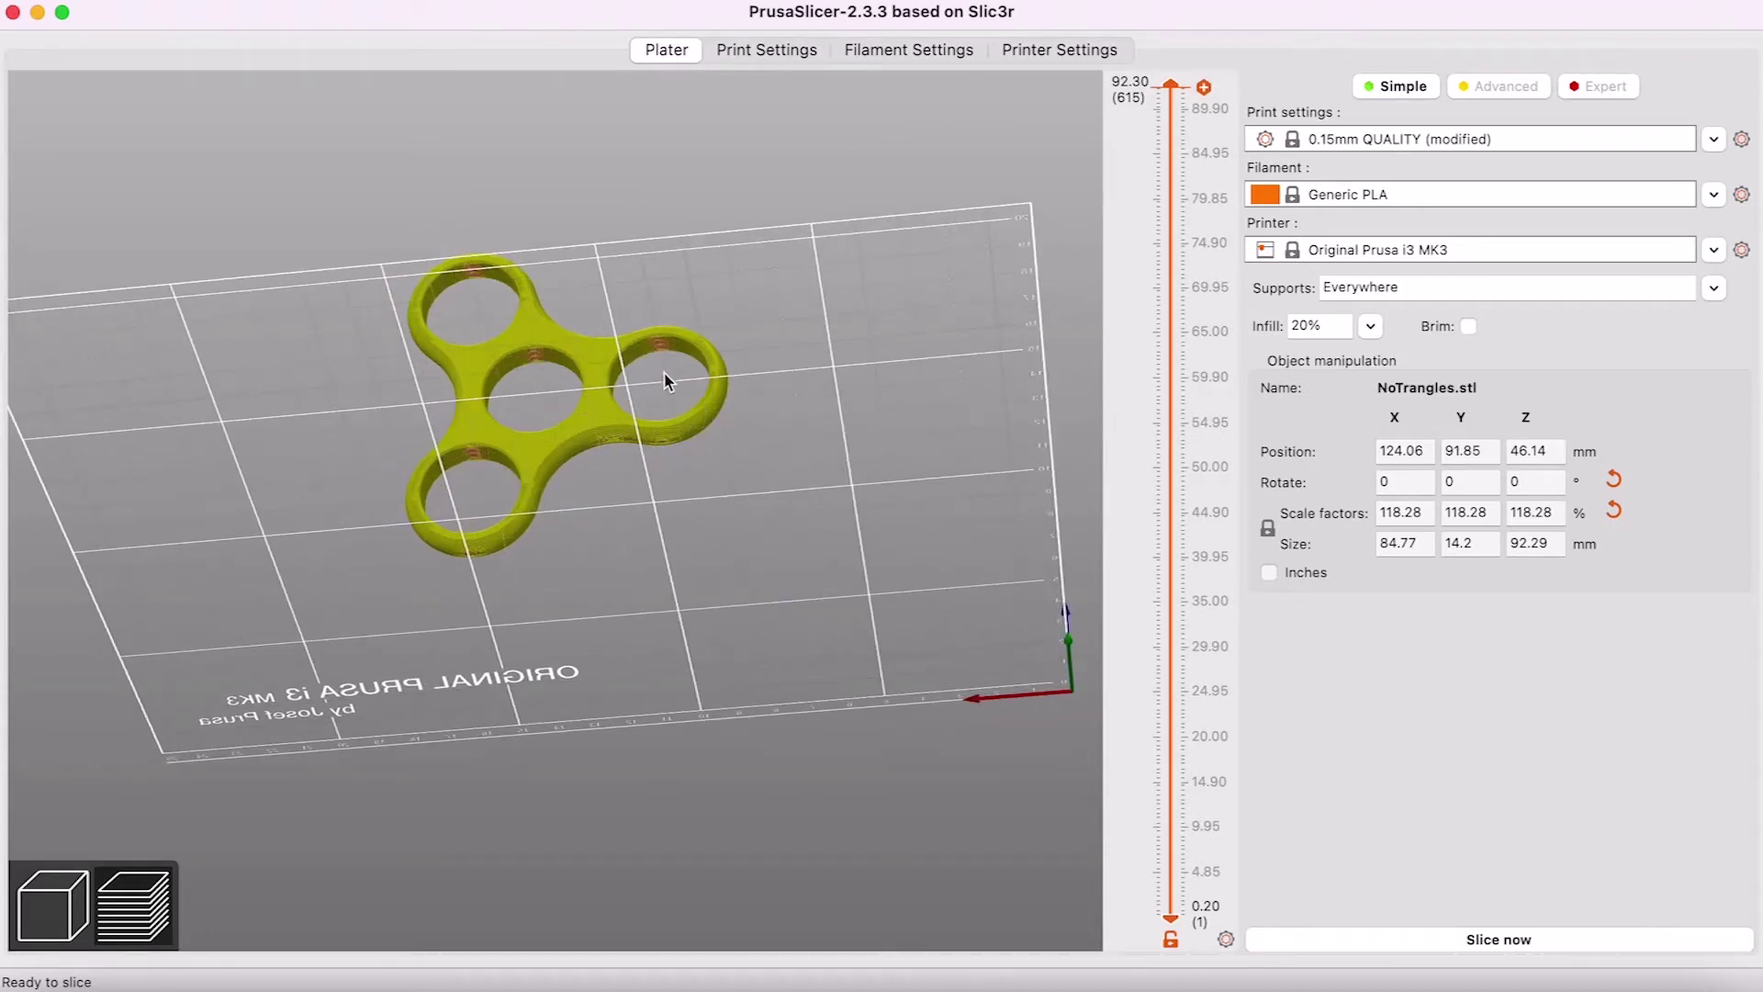
pyautogui.moveTo(448, 384); pyautogui.dragTo(440, 406)
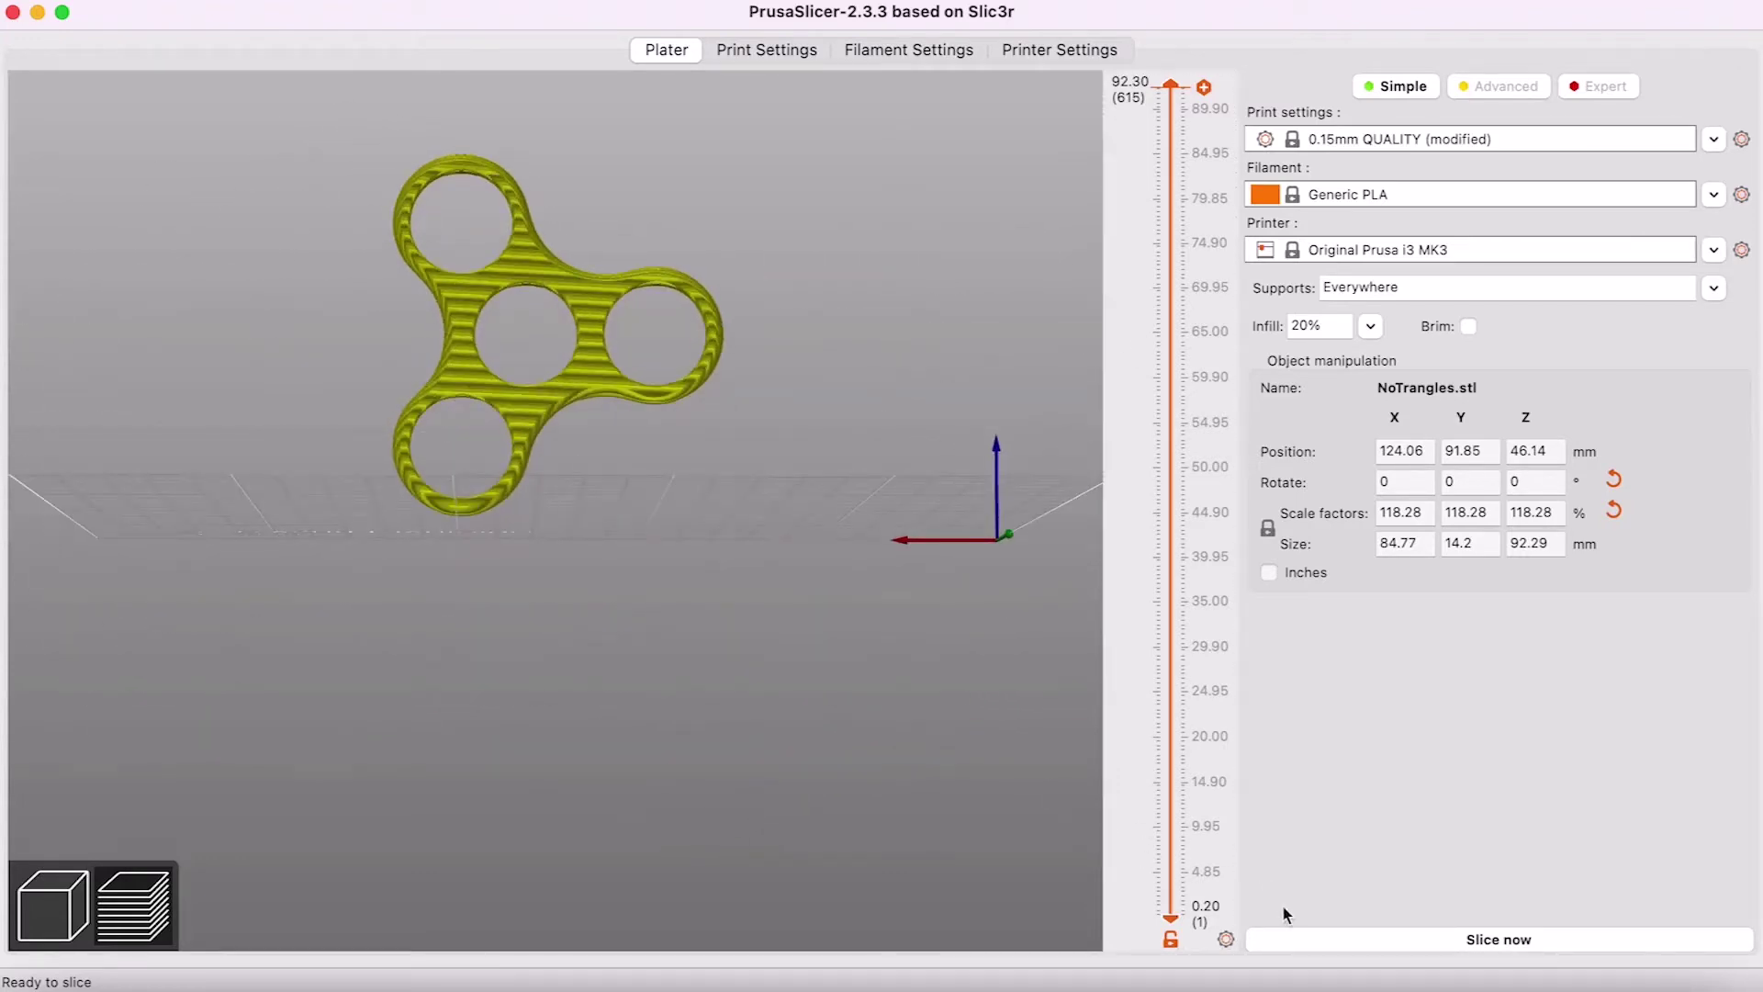
# Slice with Everywhere supports (4h29m) and inspect the green supports, trimming to 87.05 mm.
pyautogui.click(1317, 935)
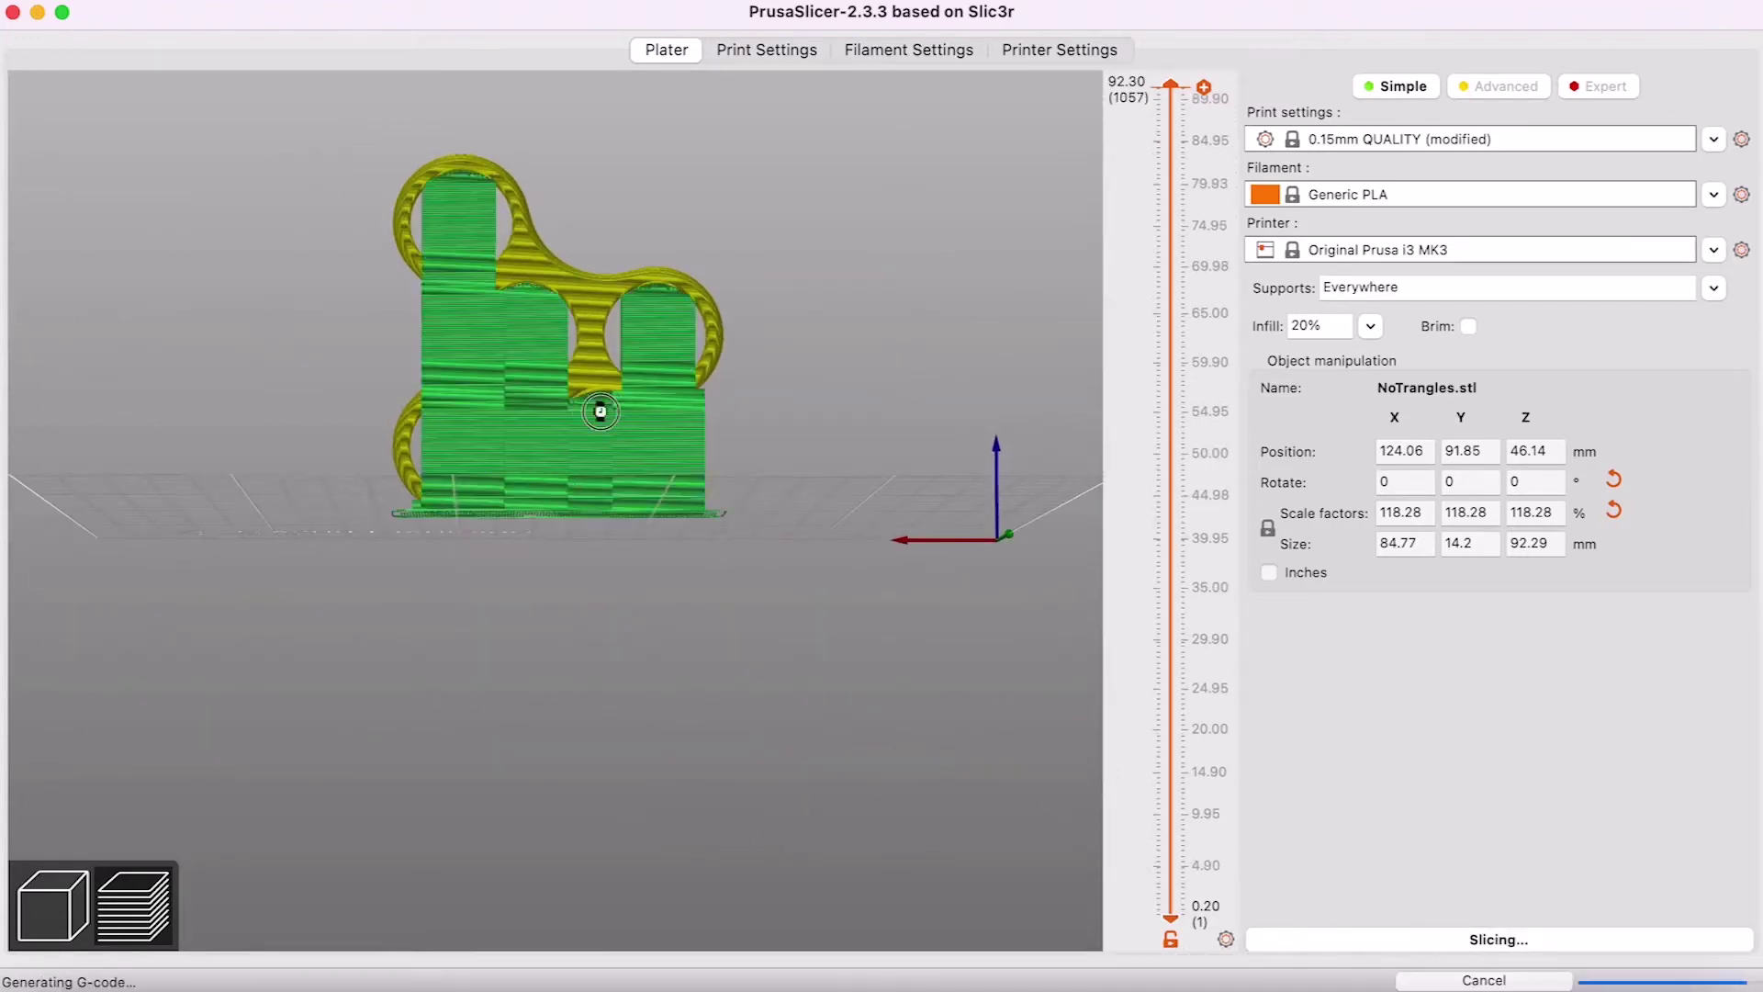
pyautogui.moveTo(591, 442); pyautogui.dragTo(542, 469)
pyautogui.scroll(5, 597, 384)
pyautogui.moveTo(744, 158); pyautogui.dragTo(748, 185)
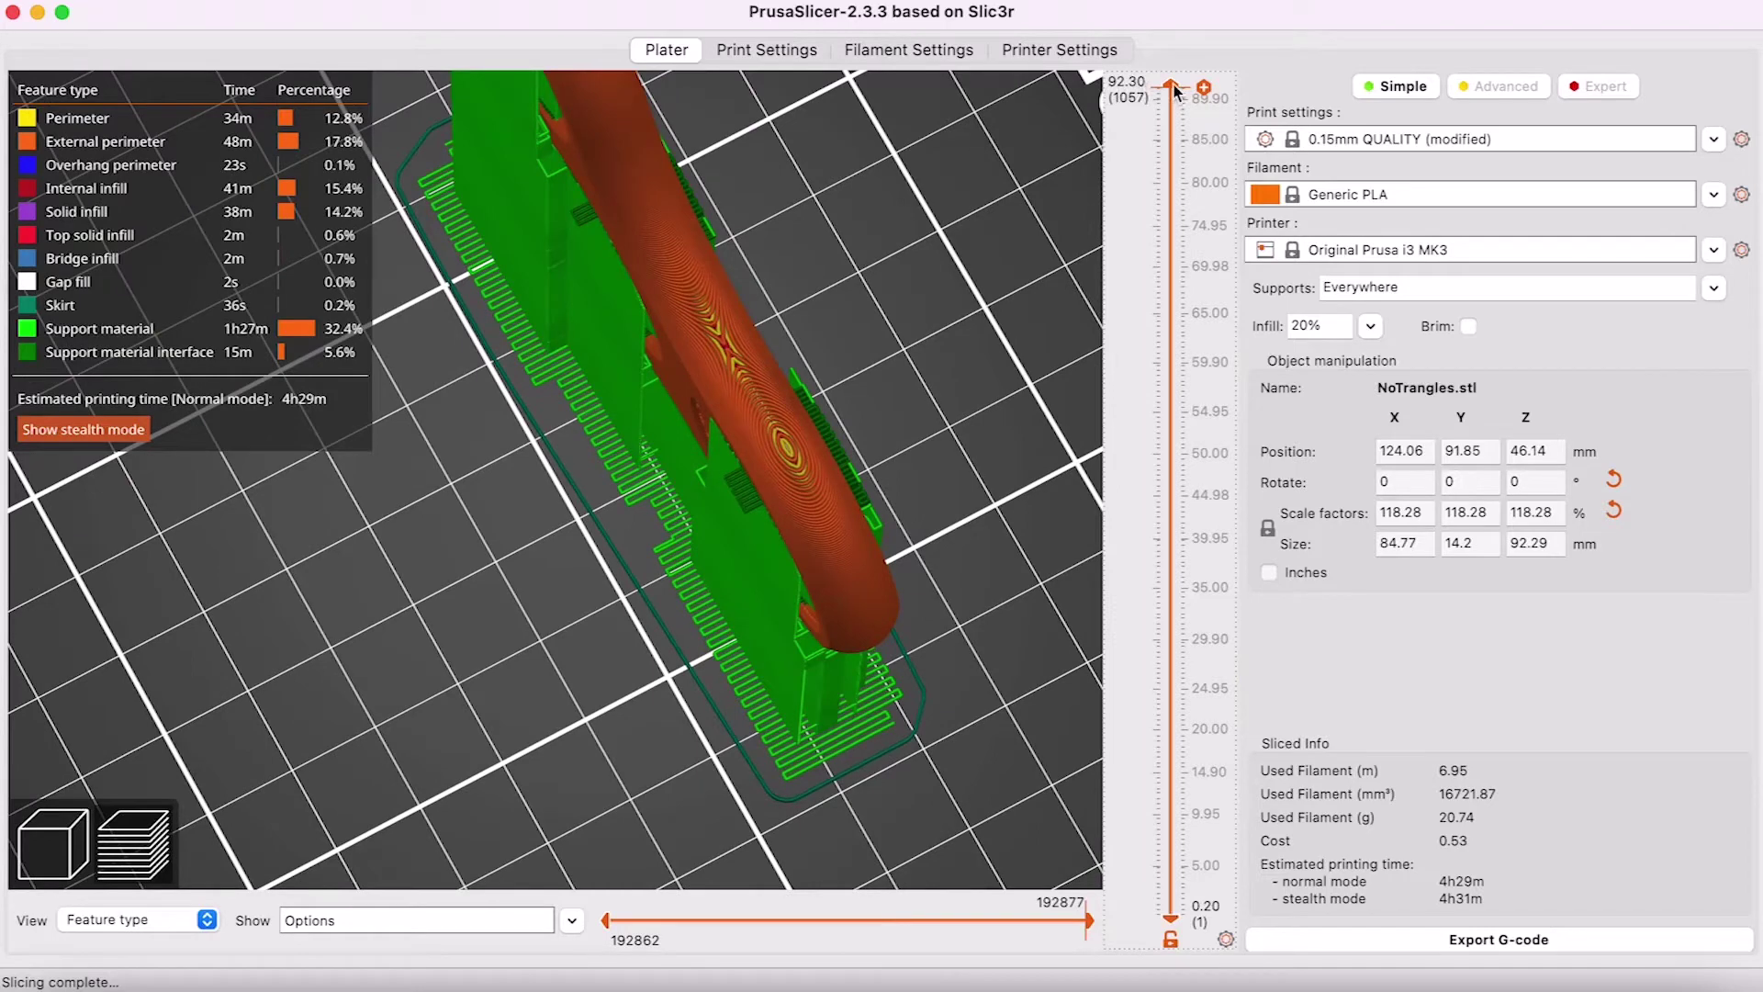
pyautogui.moveTo(1173, 87); pyautogui.dragTo(1212, 26)
pyautogui.moveTo(832, 328); pyautogui.dragTo(865, 303)
pyautogui.scroll(-10, 847, 307)
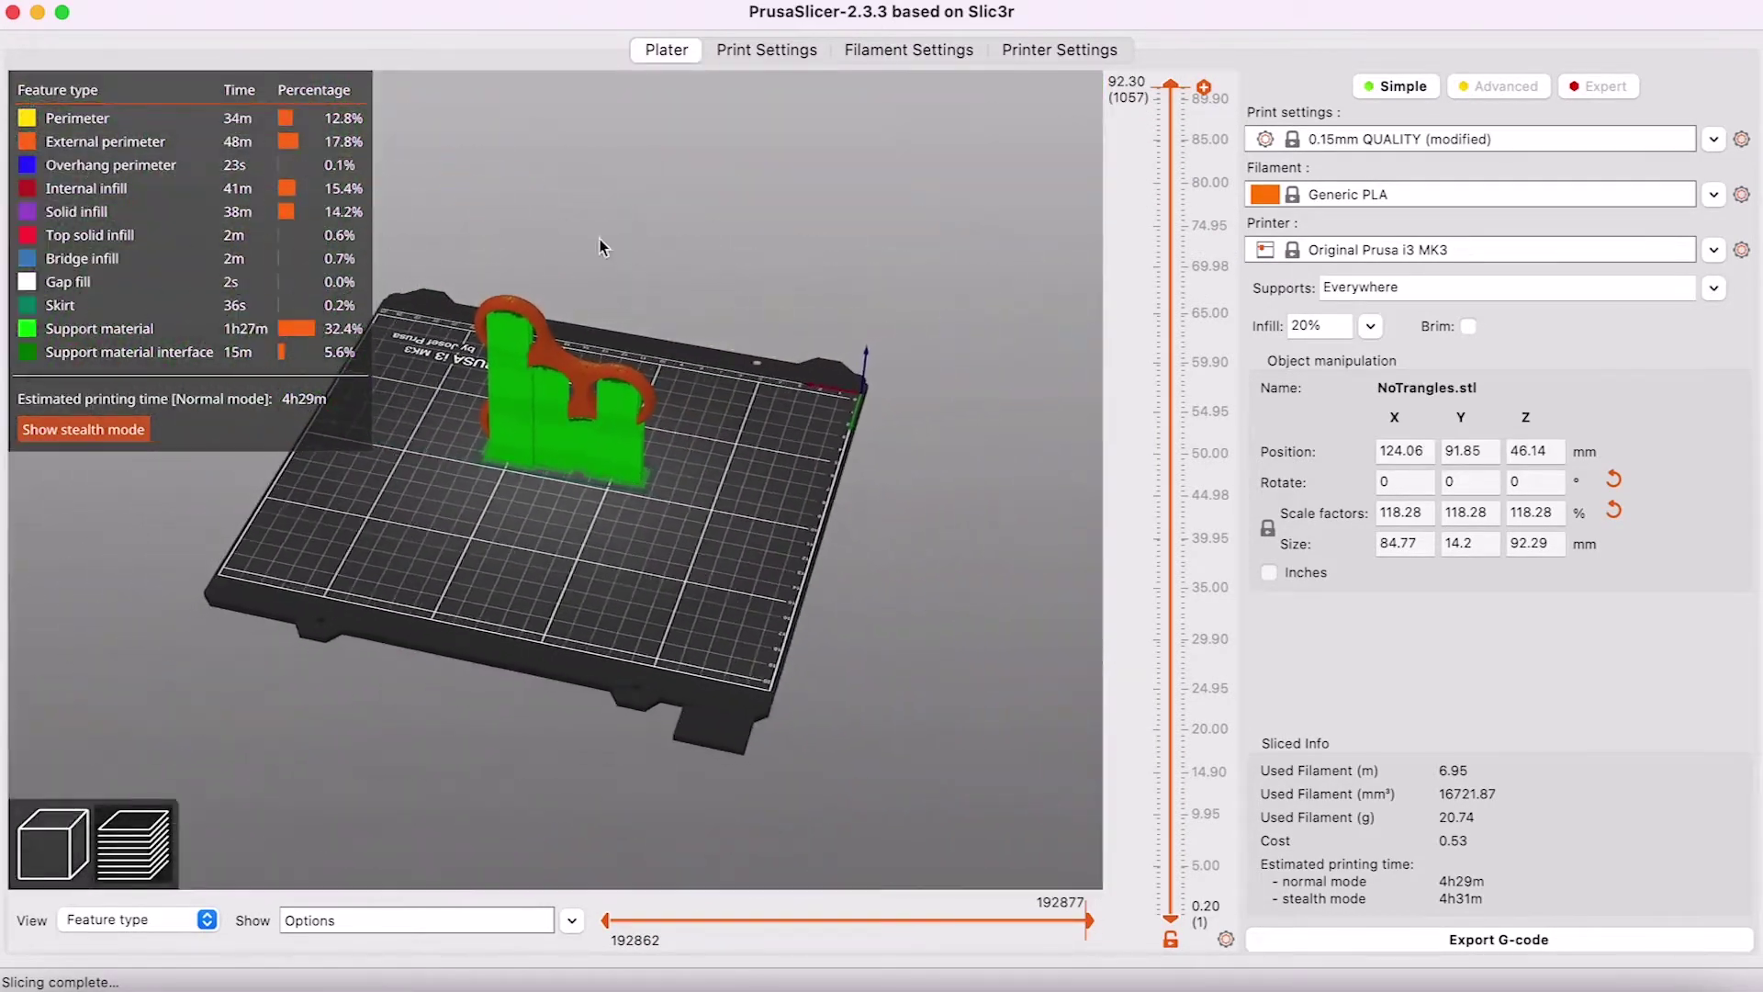
pyautogui.scroll(5, 574, 247)
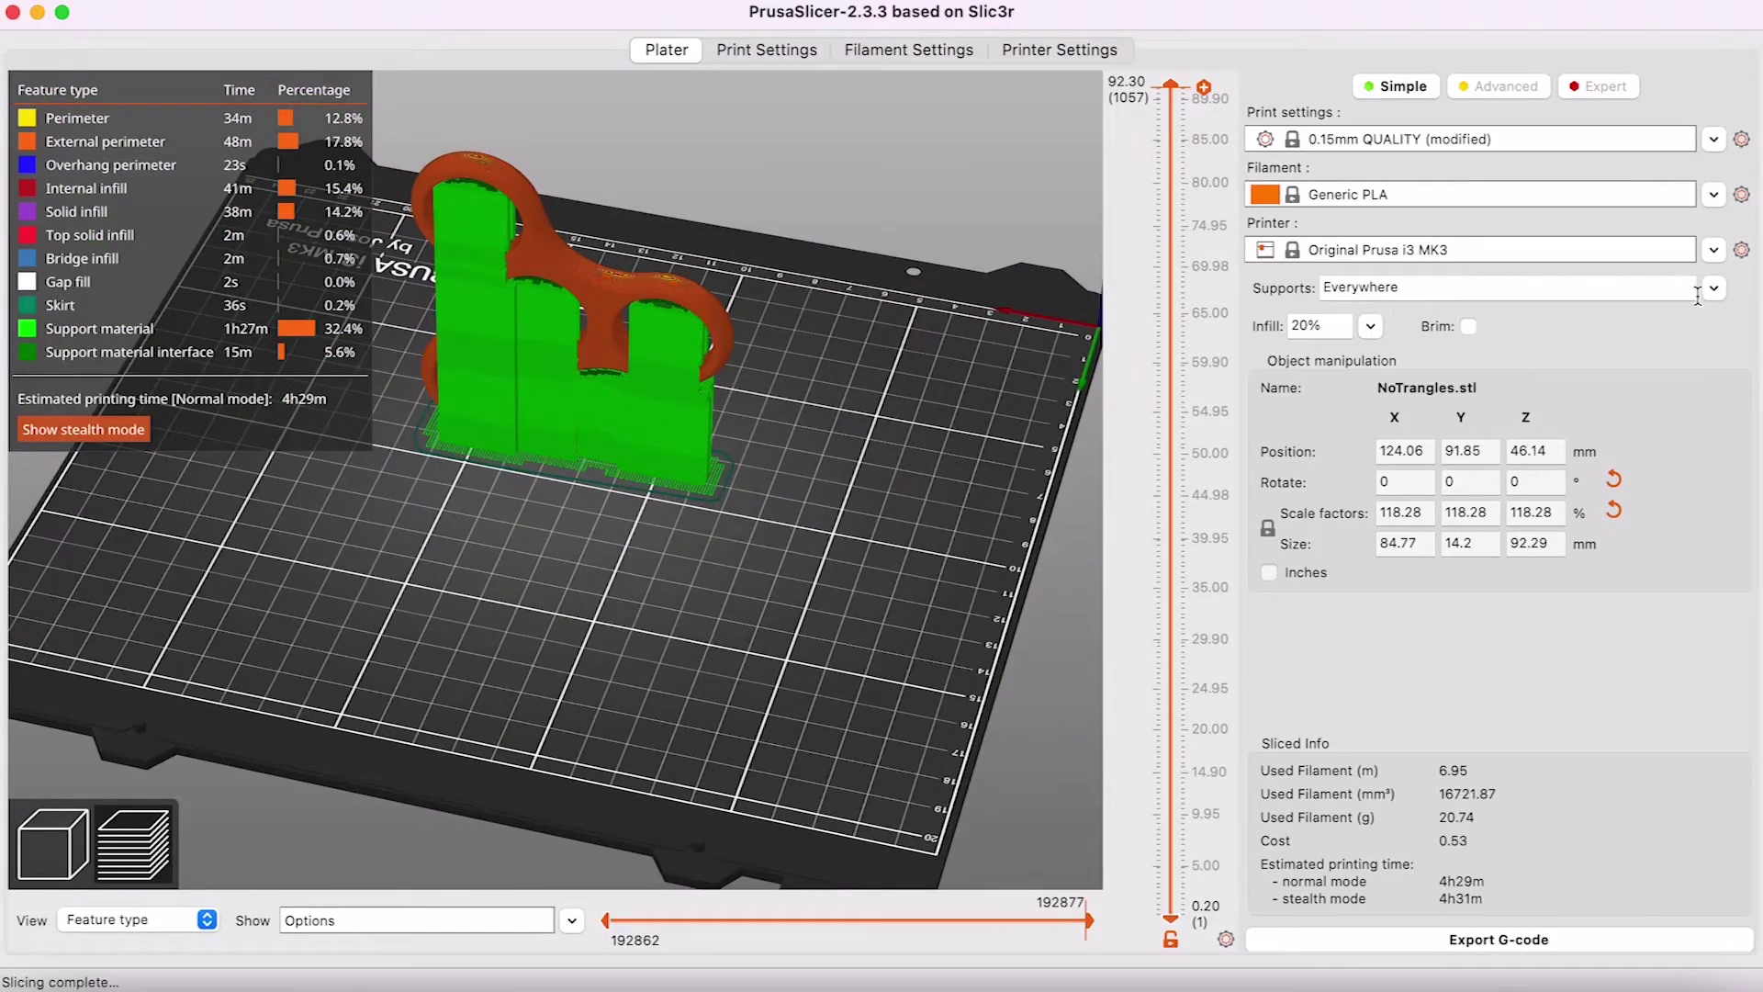
# Choose 'Support on build plate only' and view the upright spinner from below.
pyautogui.click(1713, 291)
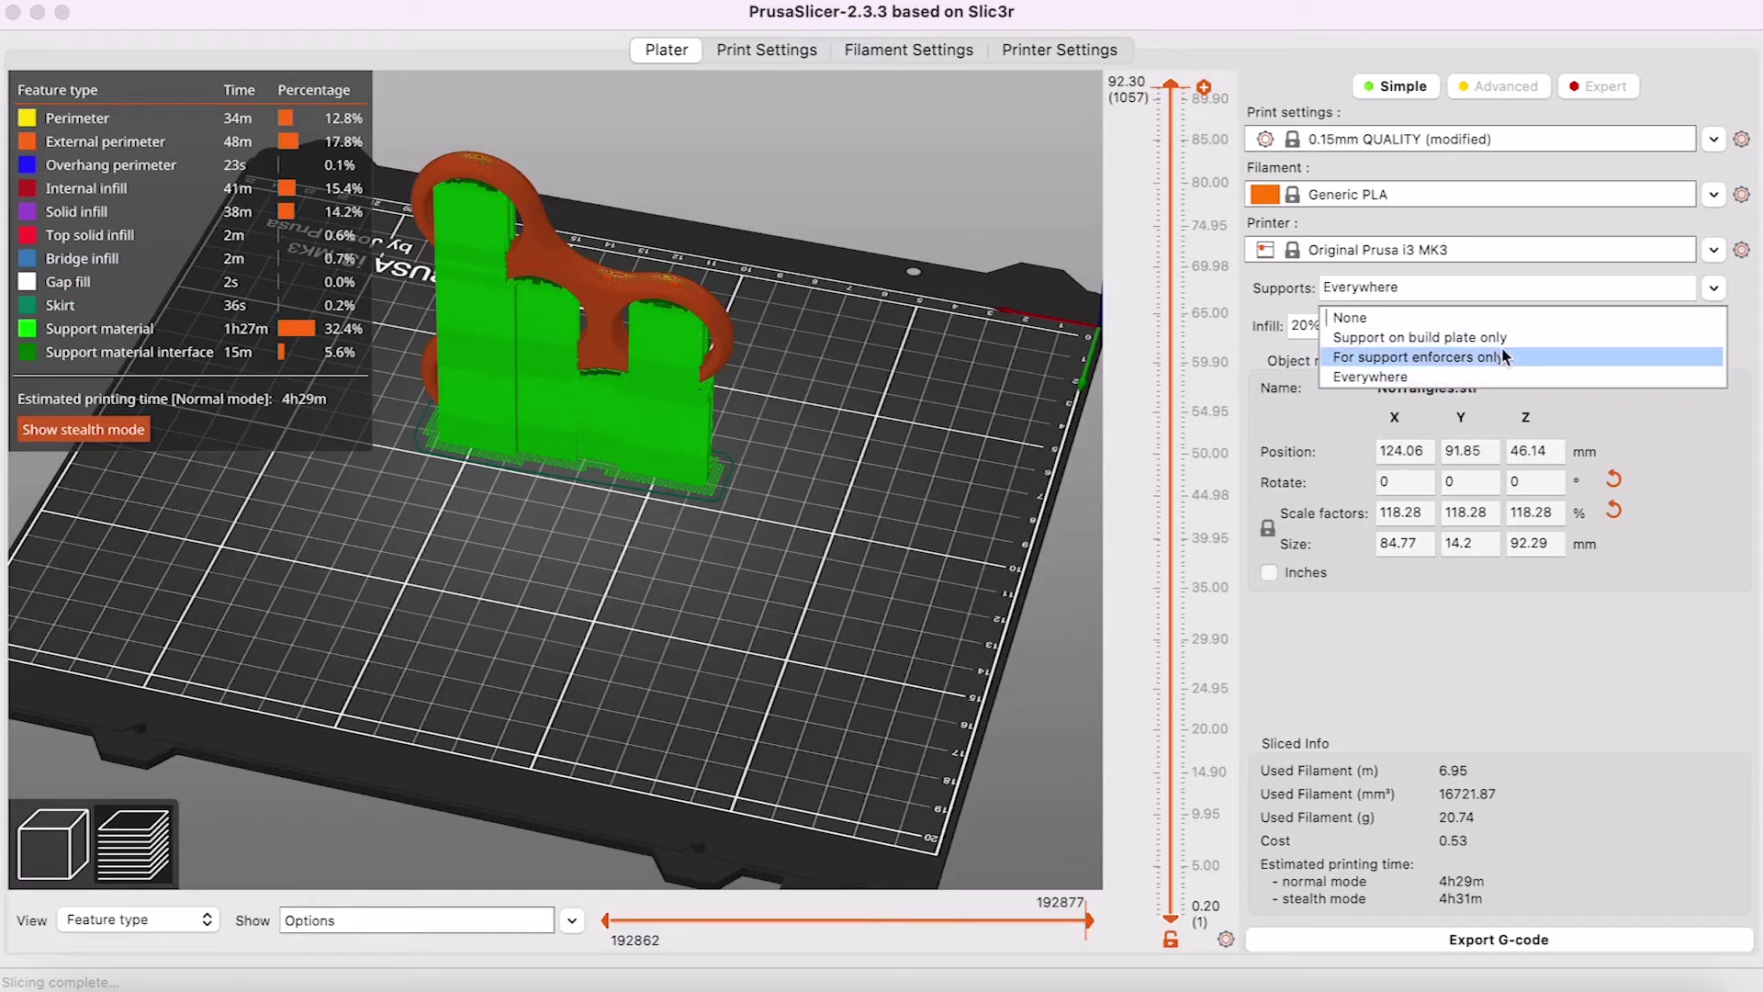
pyautogui.click(1418, 337)
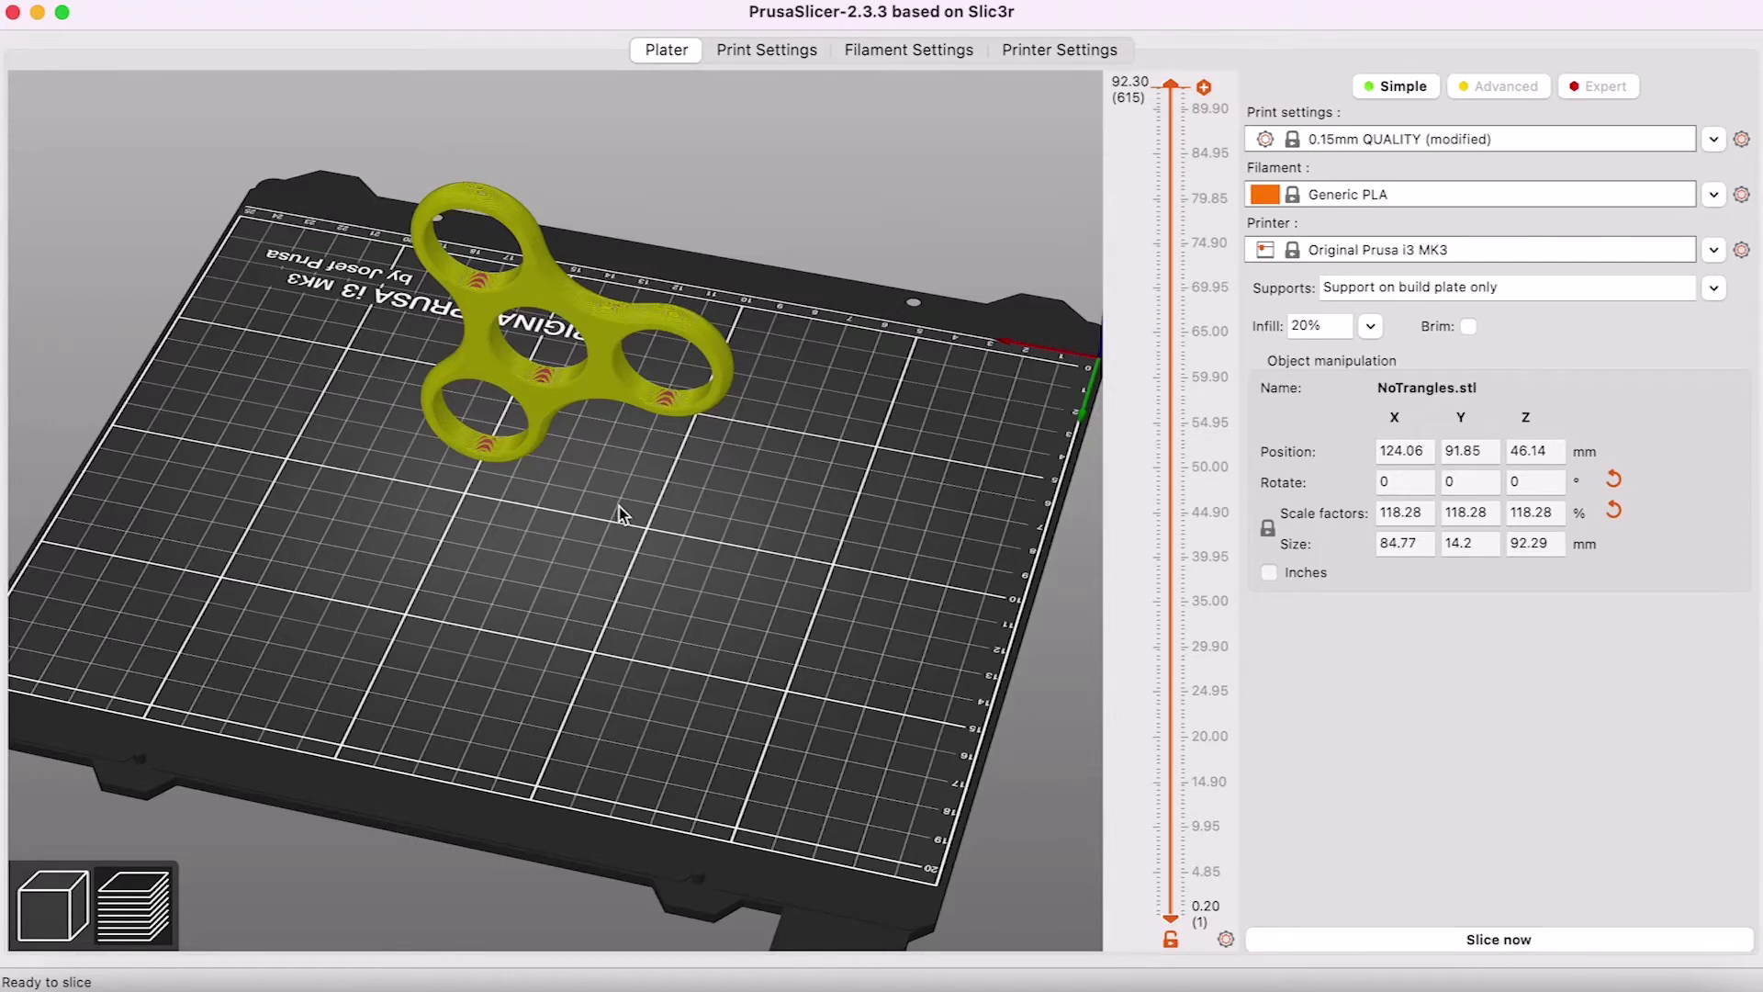
pyautogui.moveTo(619, 505); pyautogui.dragTo(604, 467)
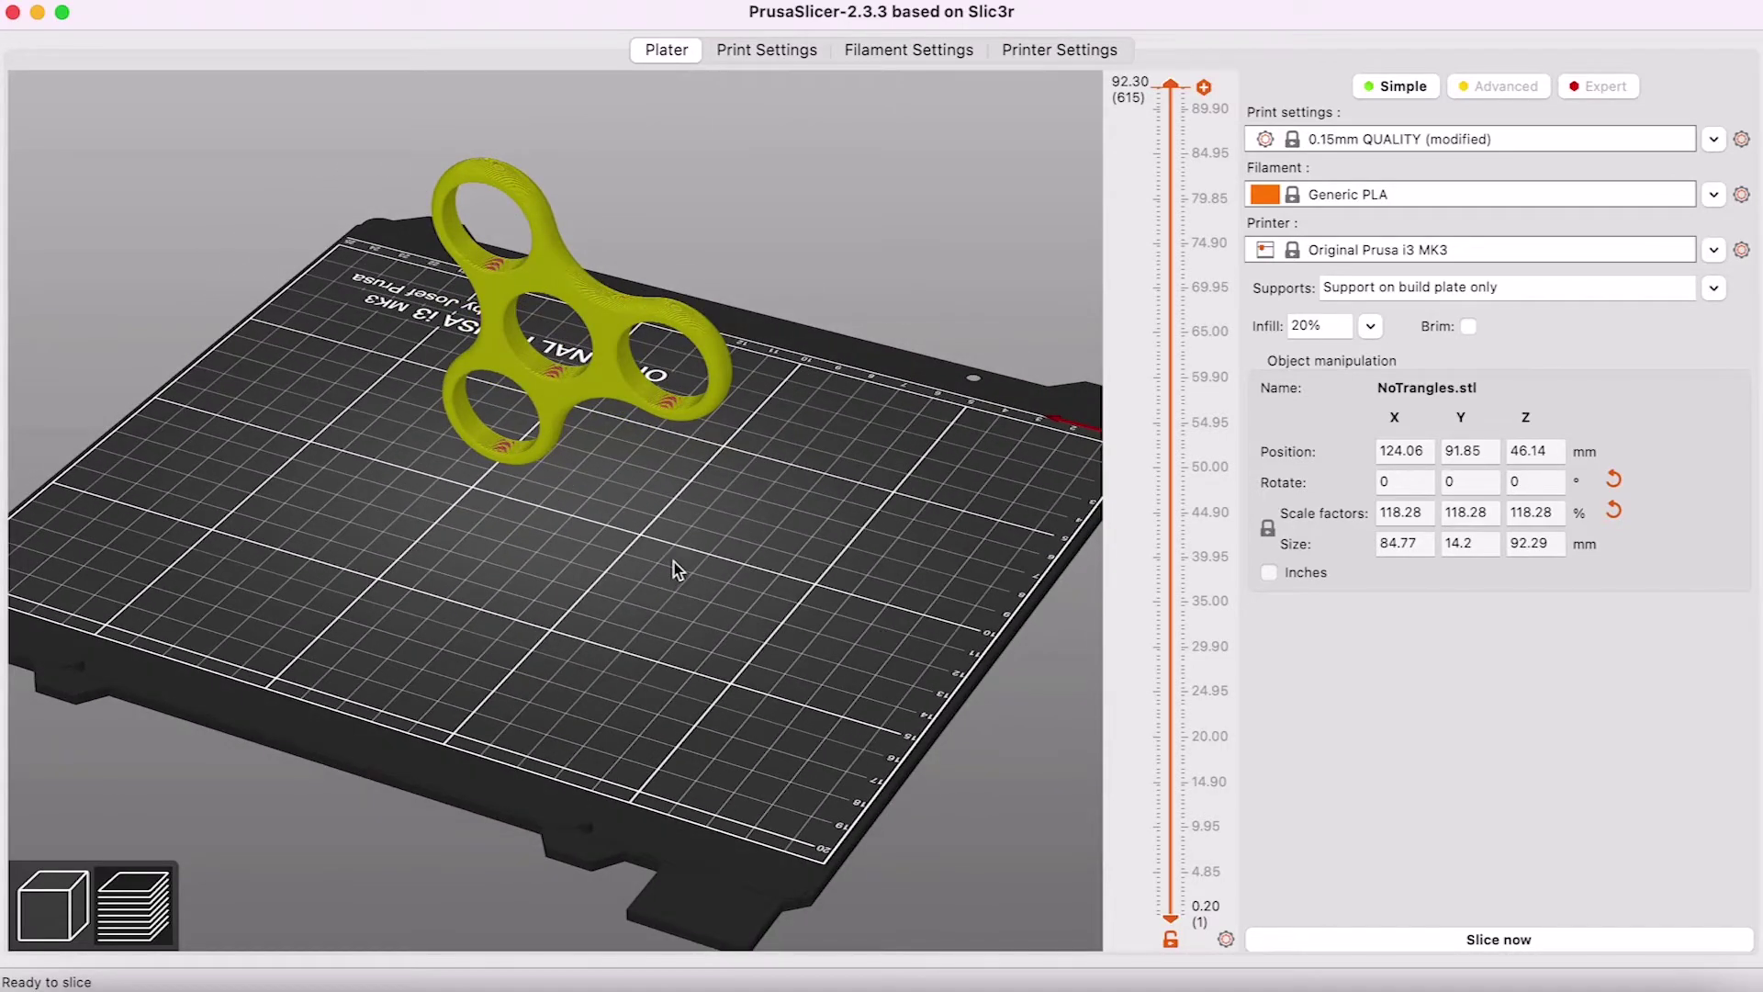
pyautogui.moveTo(646, 549); pyautogui.dragTo(638, 514)
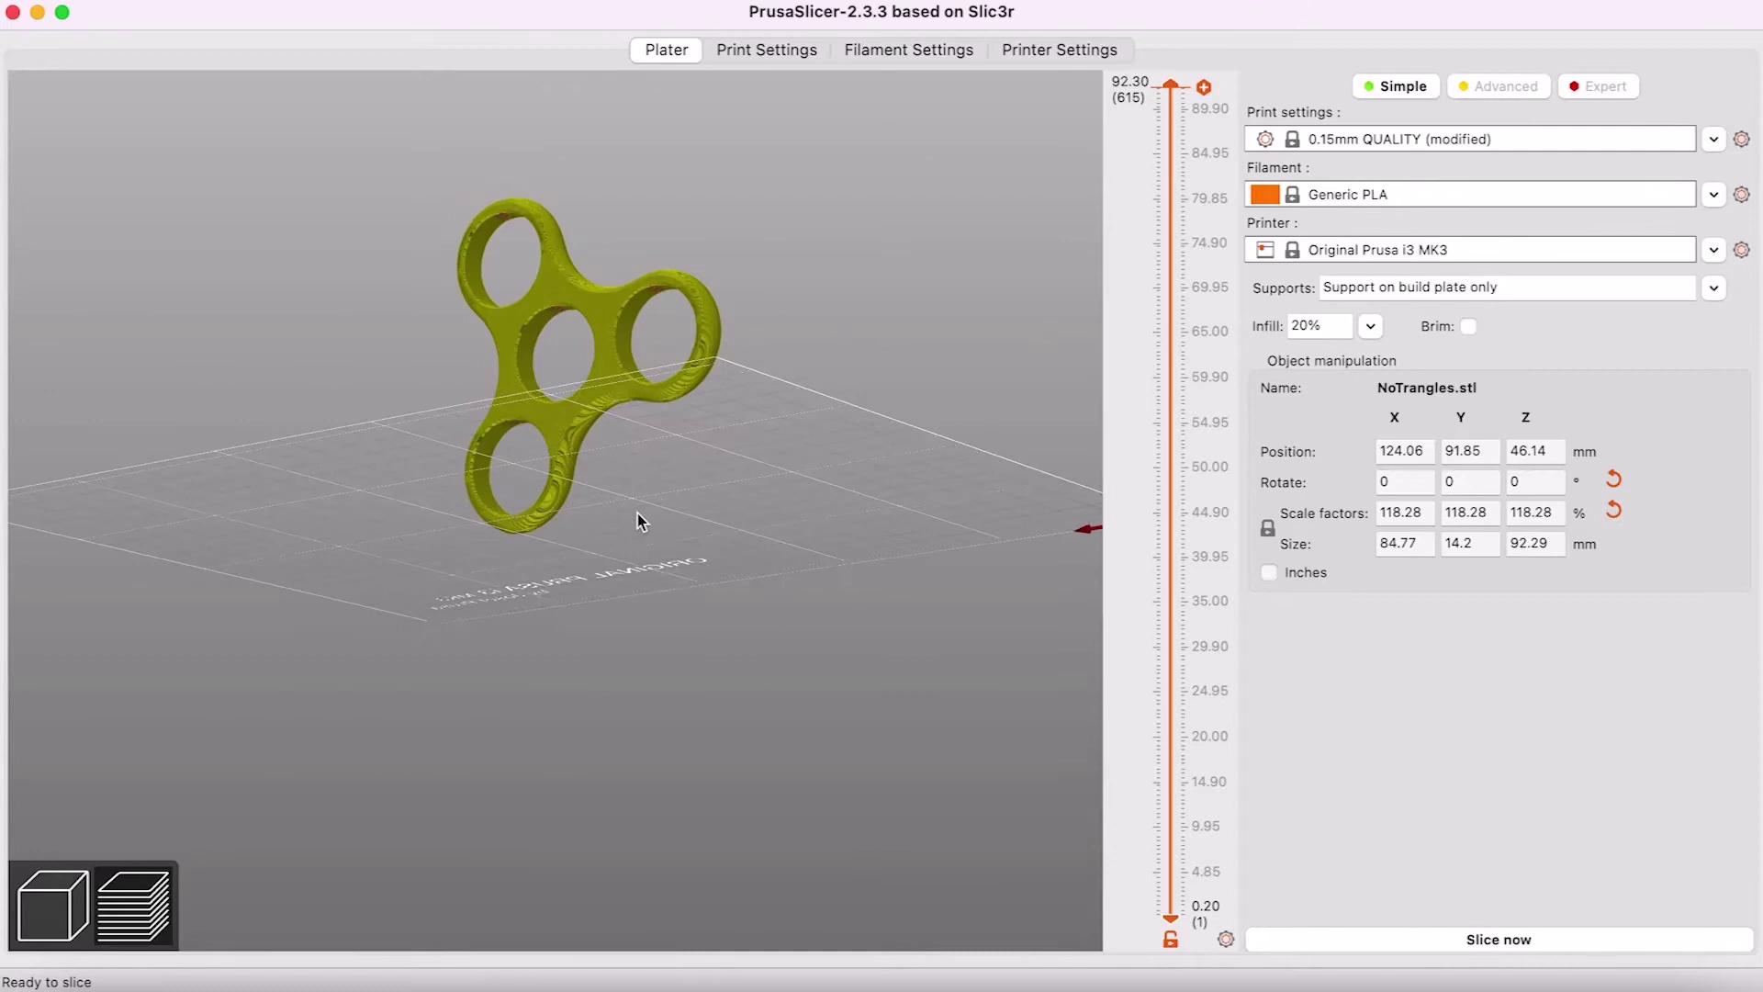
# Slice with build-plate-only supports, cutting the estimate to 3h55m.
pyautogui.click(1494, 944)
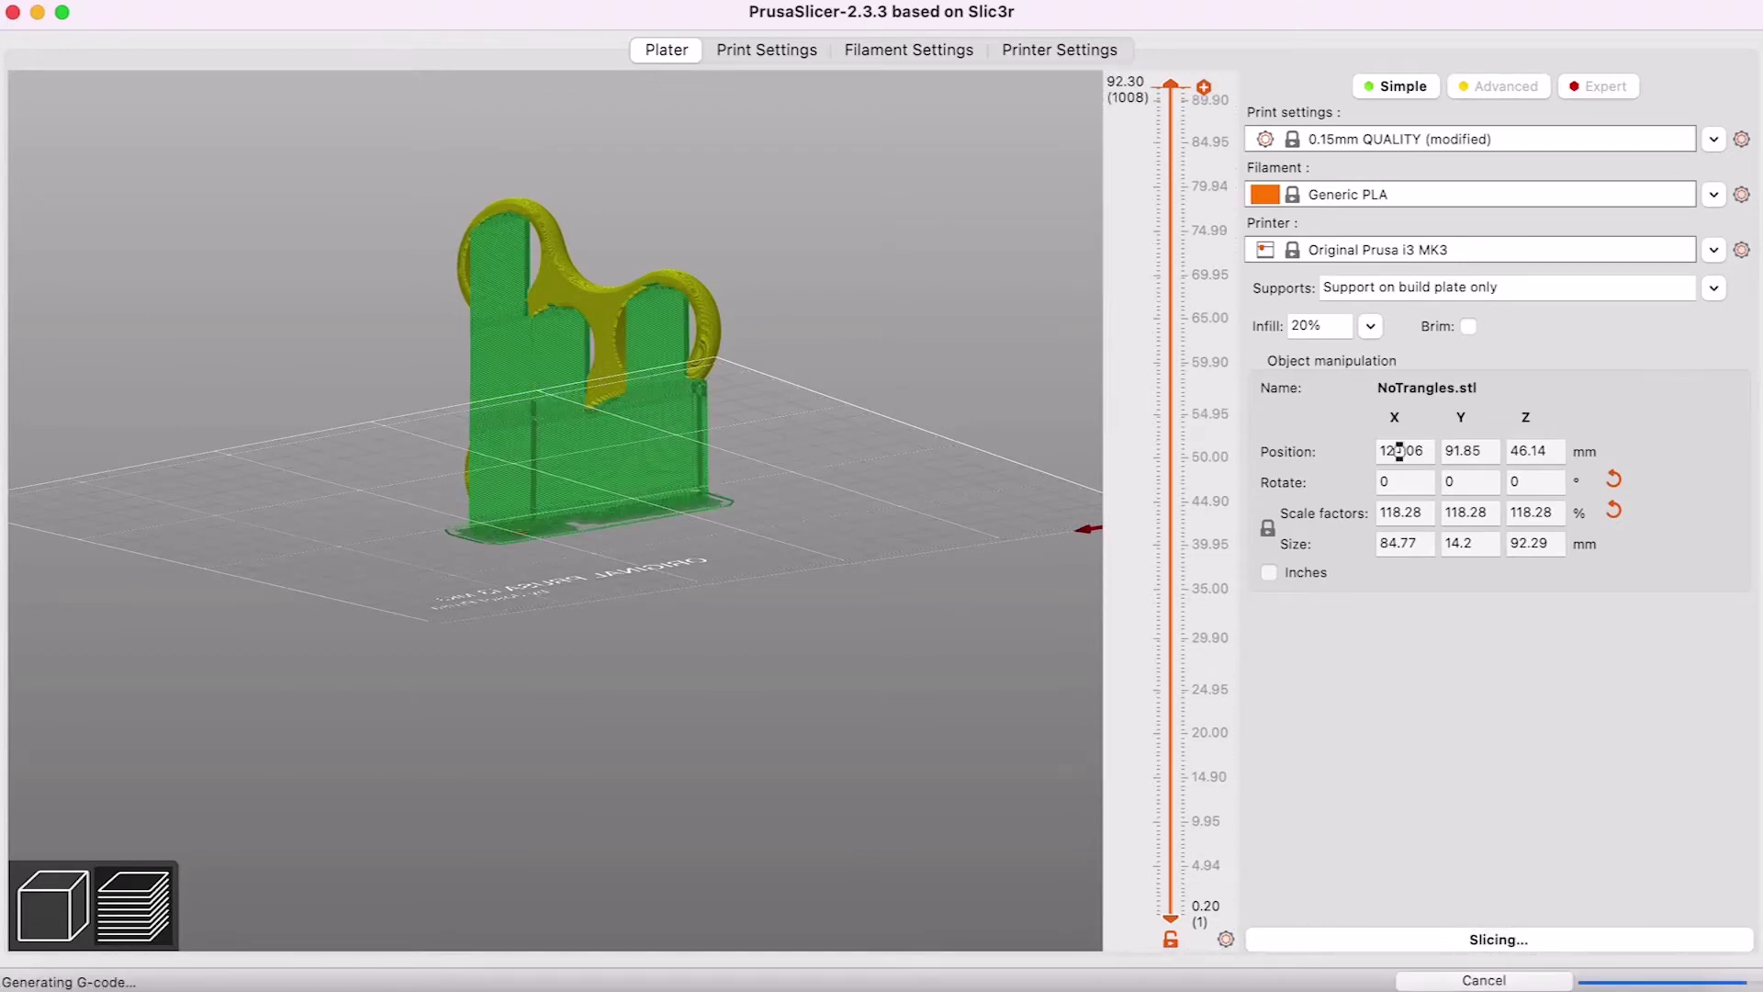
pyautogui.moveTo(811, 312)
pyautogui.mouseDown()
pyautogui.moveTo(807, 373)
pyautogui.moveTo(740, 342)
pyautogui.mouseUp()
pyautogui.scroll(6, 548, 435)
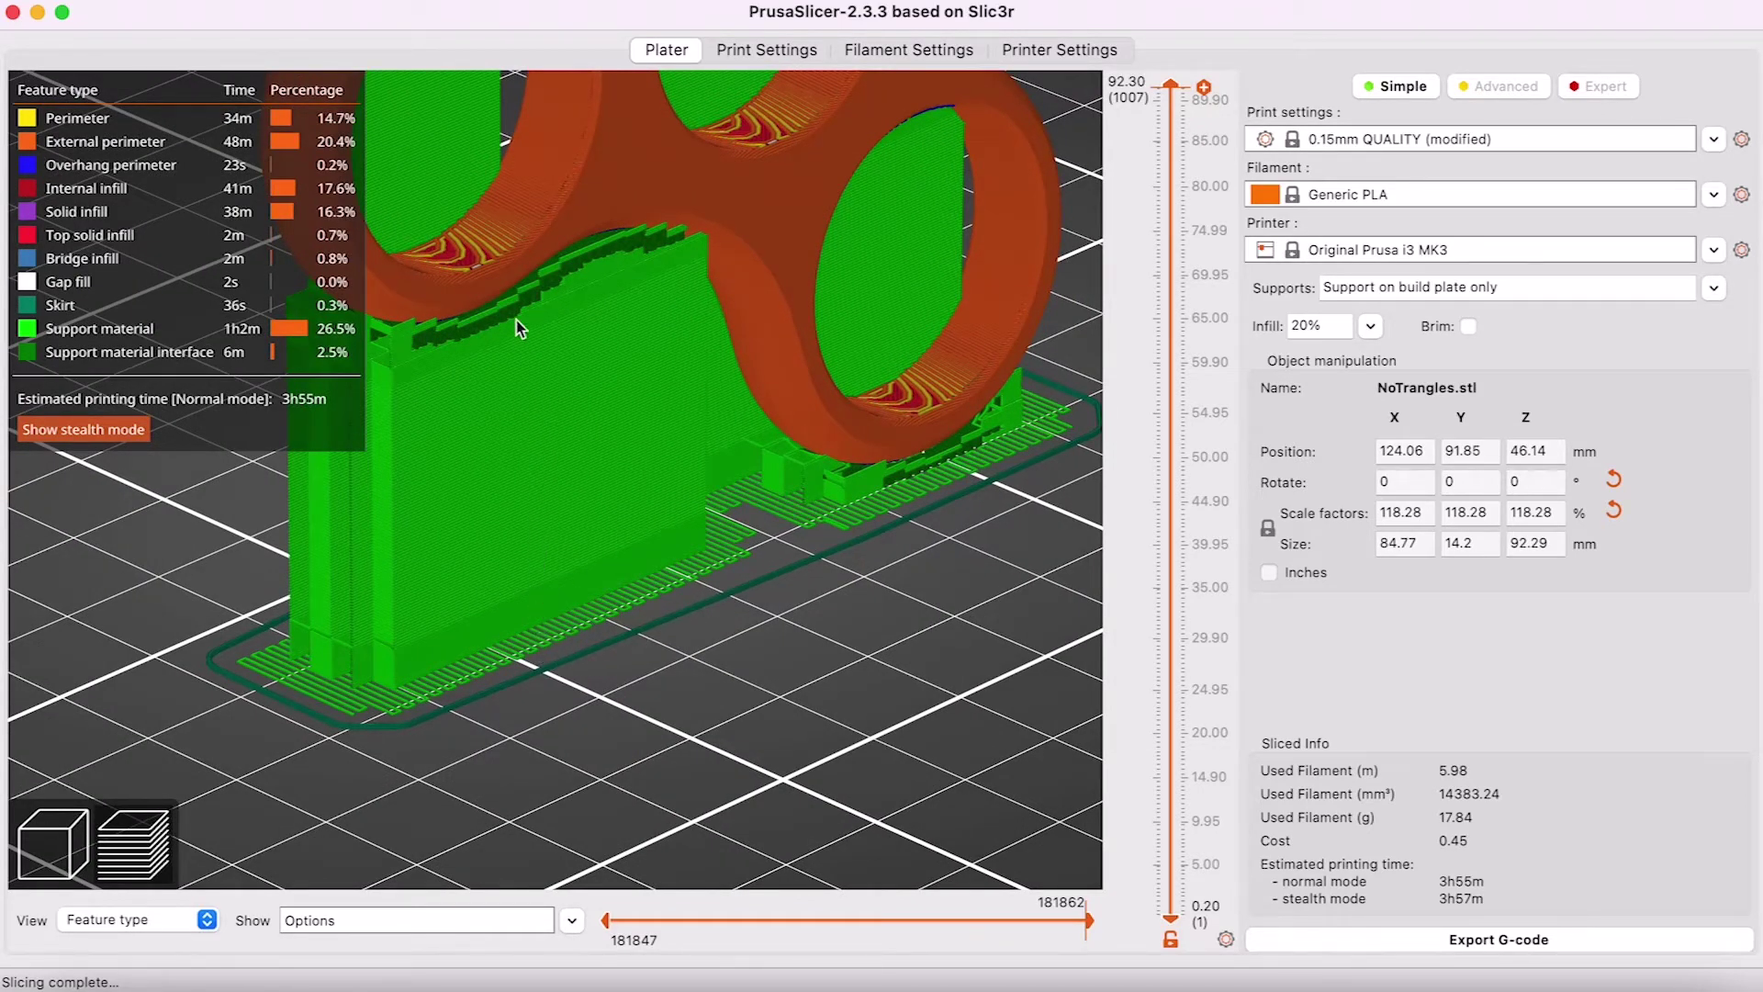
# Inspect the build-plate supports and the spinner's holes from side and front angles.
pyautogui.moveTo(532, 261); pyautogui.dragTo(533, 272)
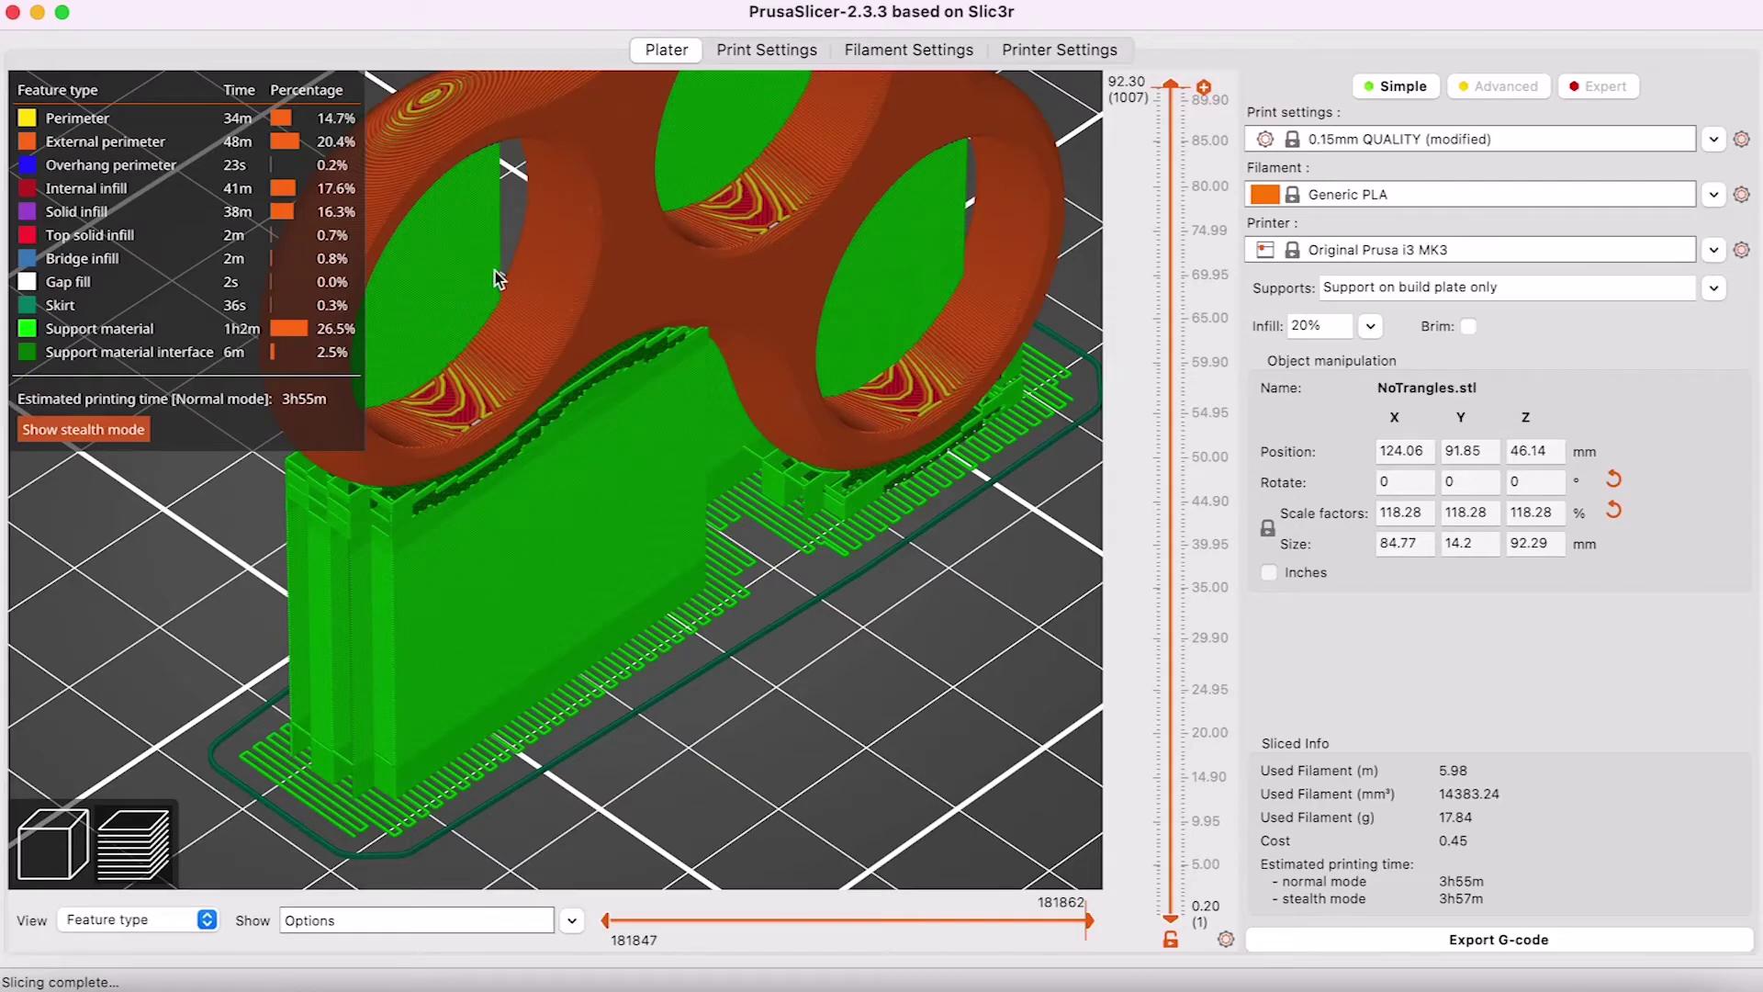
pyautogui.moveTo(472, 425); pyautogui.dragTo(464, 370)
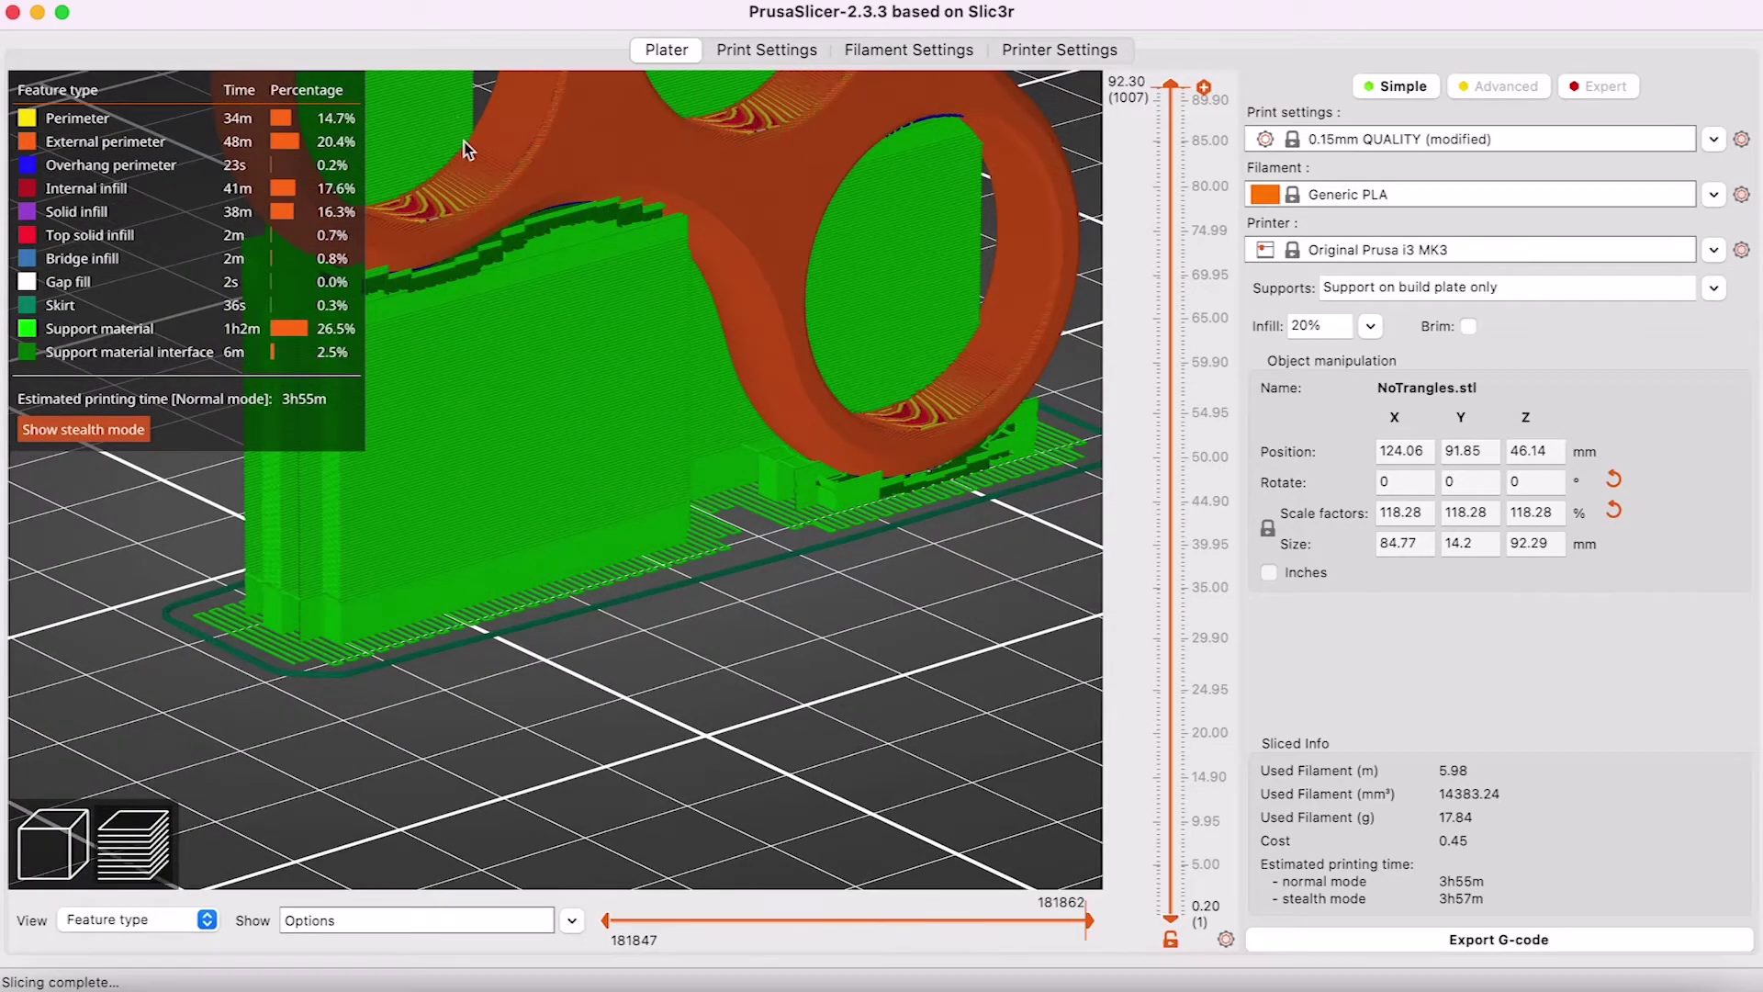
pyautogui.moveTo(468, 144); pyautogui.dragTo(520, 168)
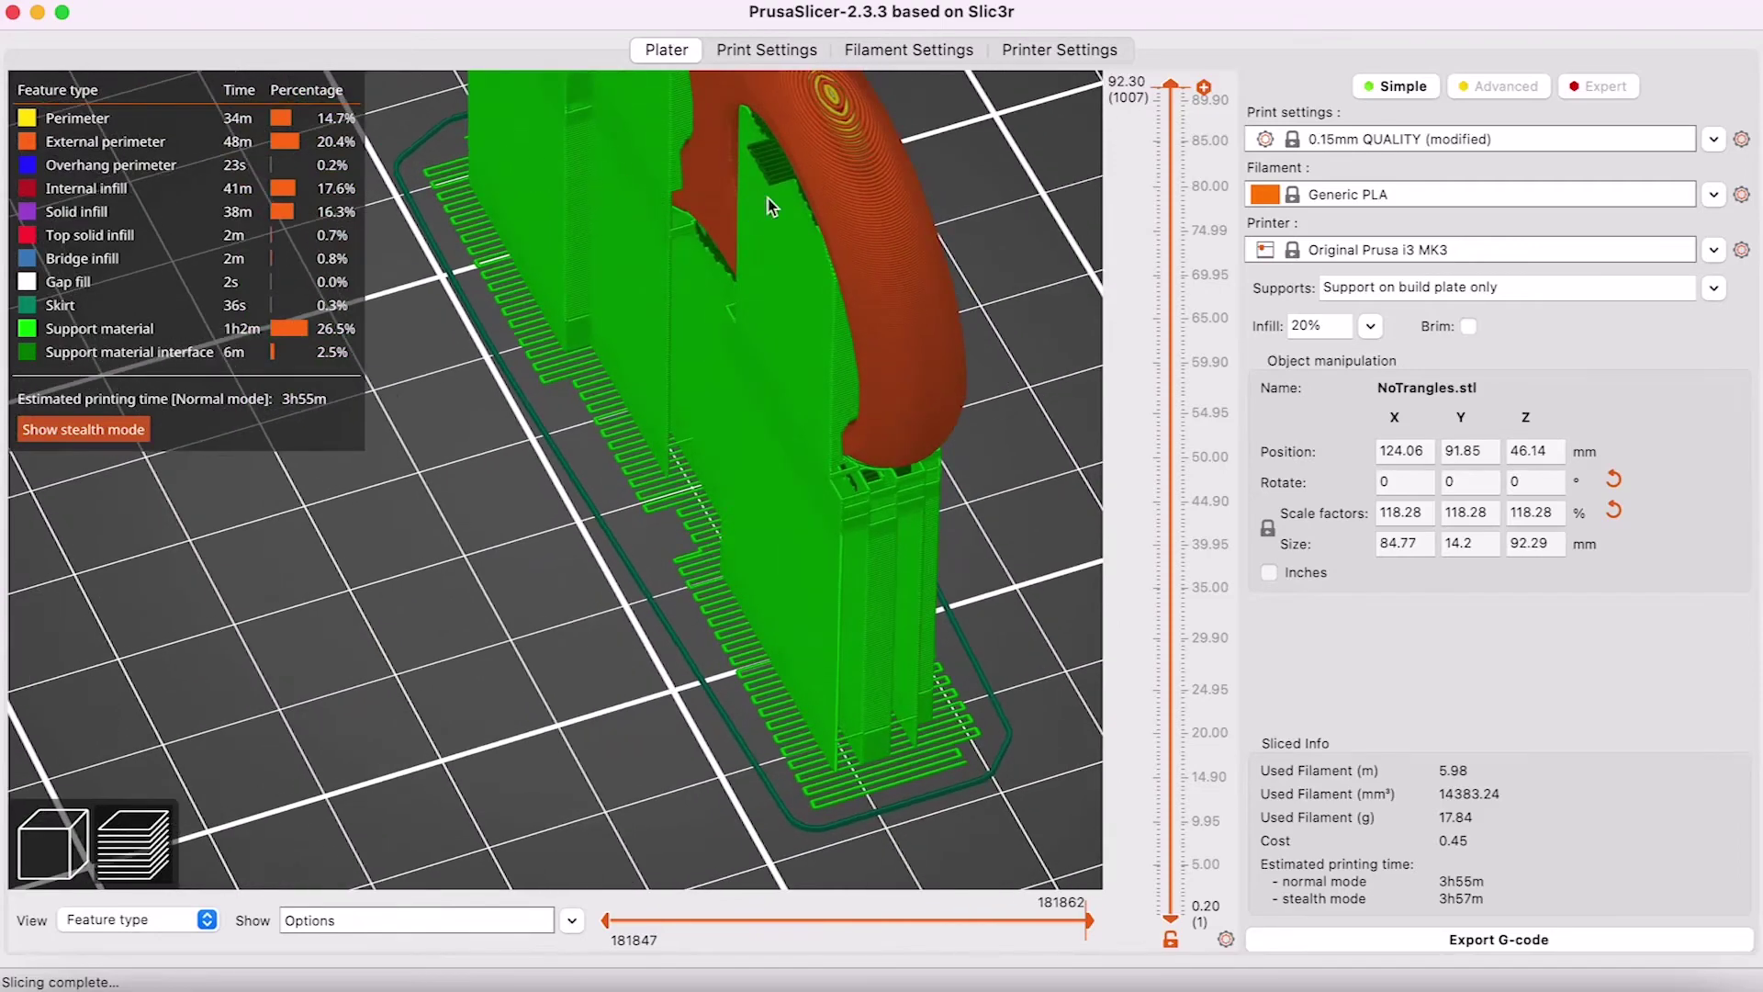
pyautogui.scroll(-3, 768, 198)
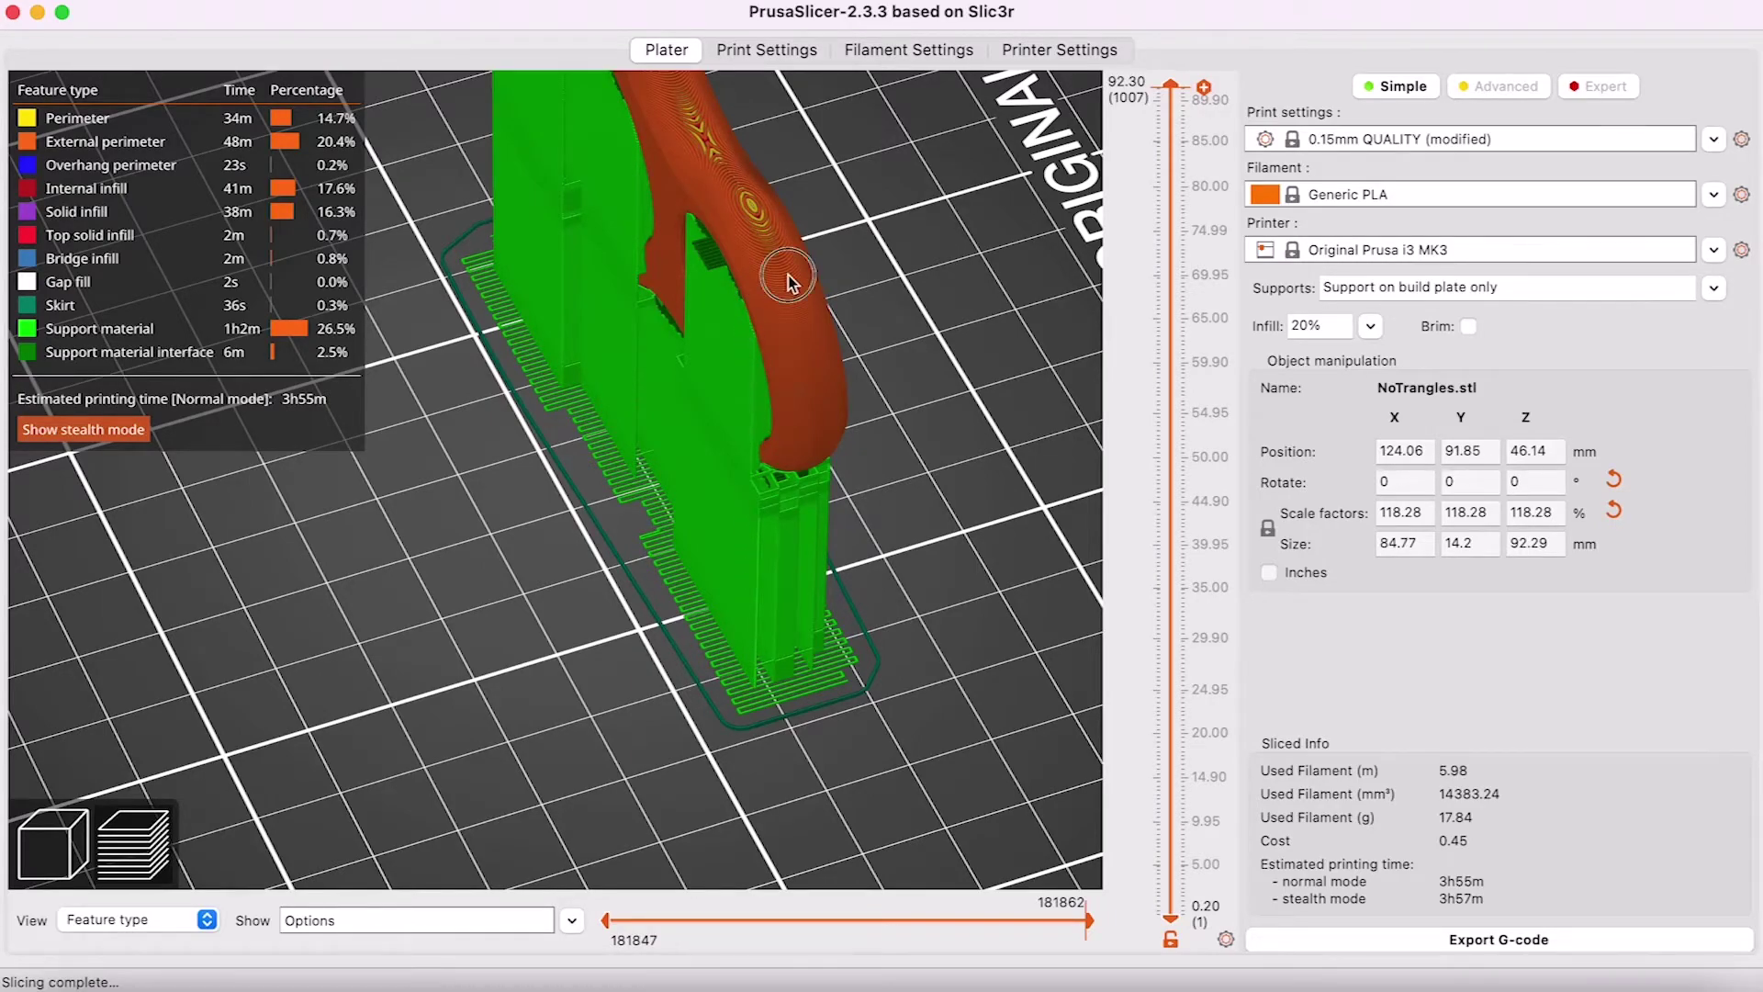
pyautogui.moveTo(788, 280)
pyautogui.mouseDown()
pyautogui.moveTo(720, 244)
pyautogui.moveTo(728, 267)
pyautogui.moveTo(807, 284)
pyautogui.mouseUp()
pyautogui.scroll(-10, 807, 284)
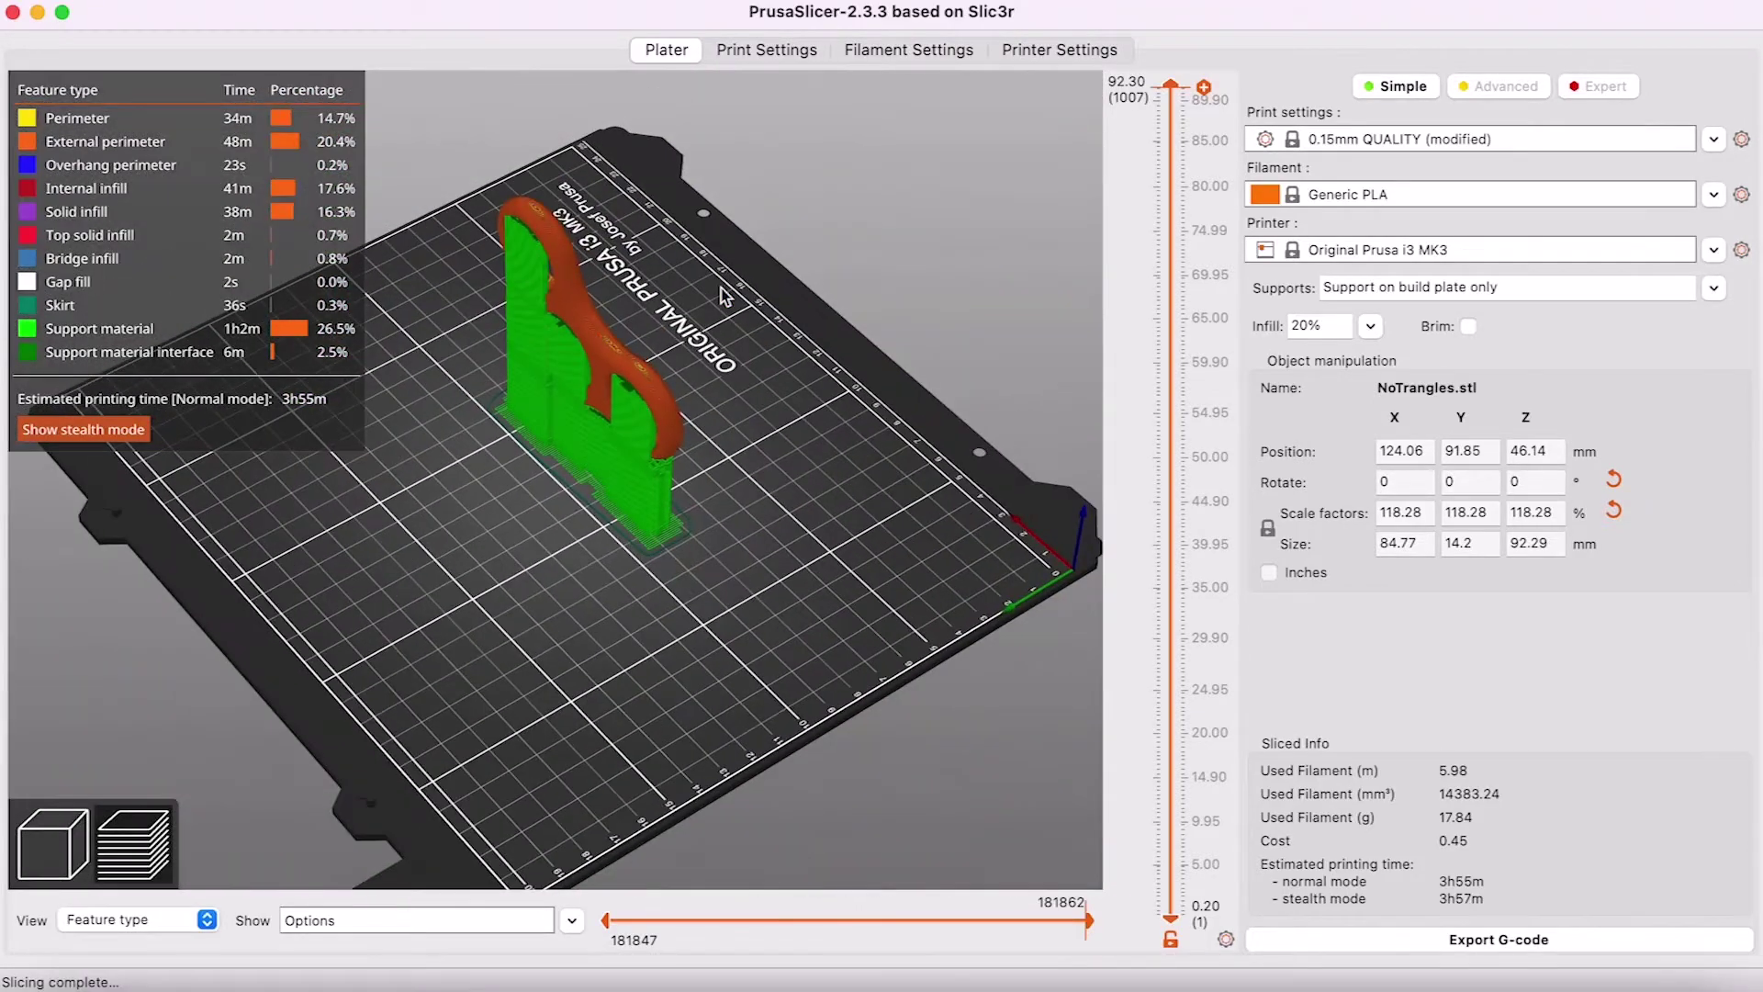
pyautogui.scroll(3, 725, 296)
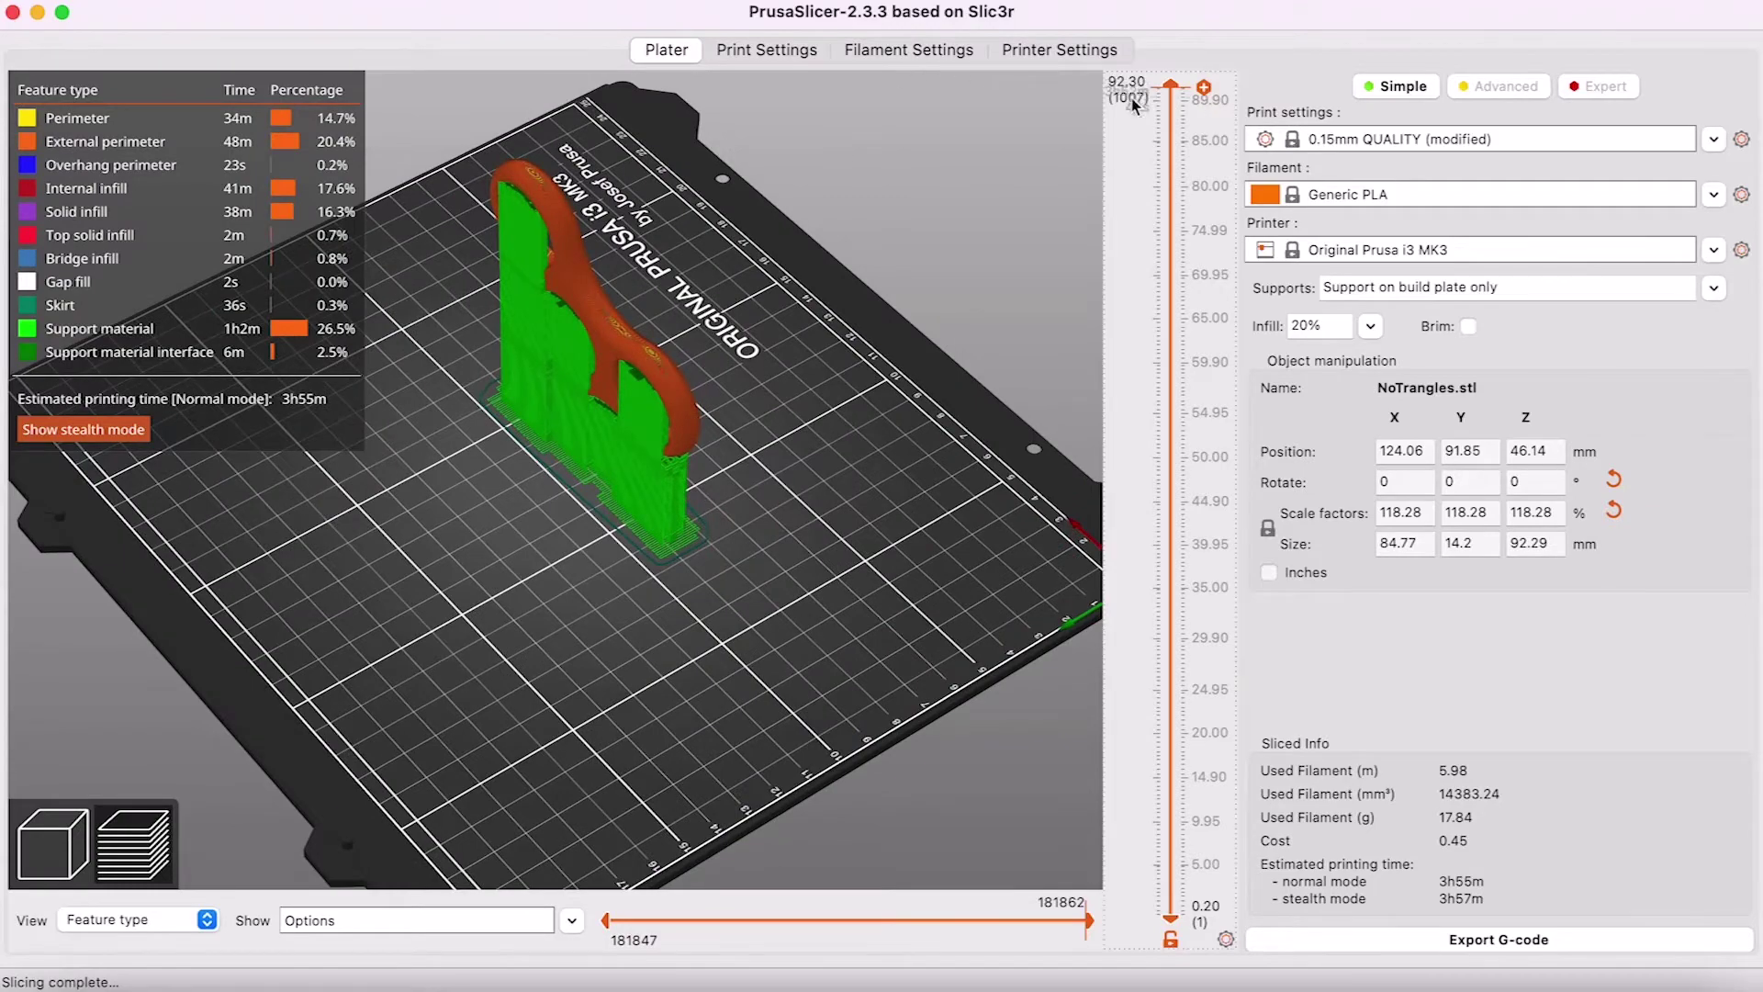
pyautogui.moveTo(739, 358); pyautogui.dragTo(482, 312)
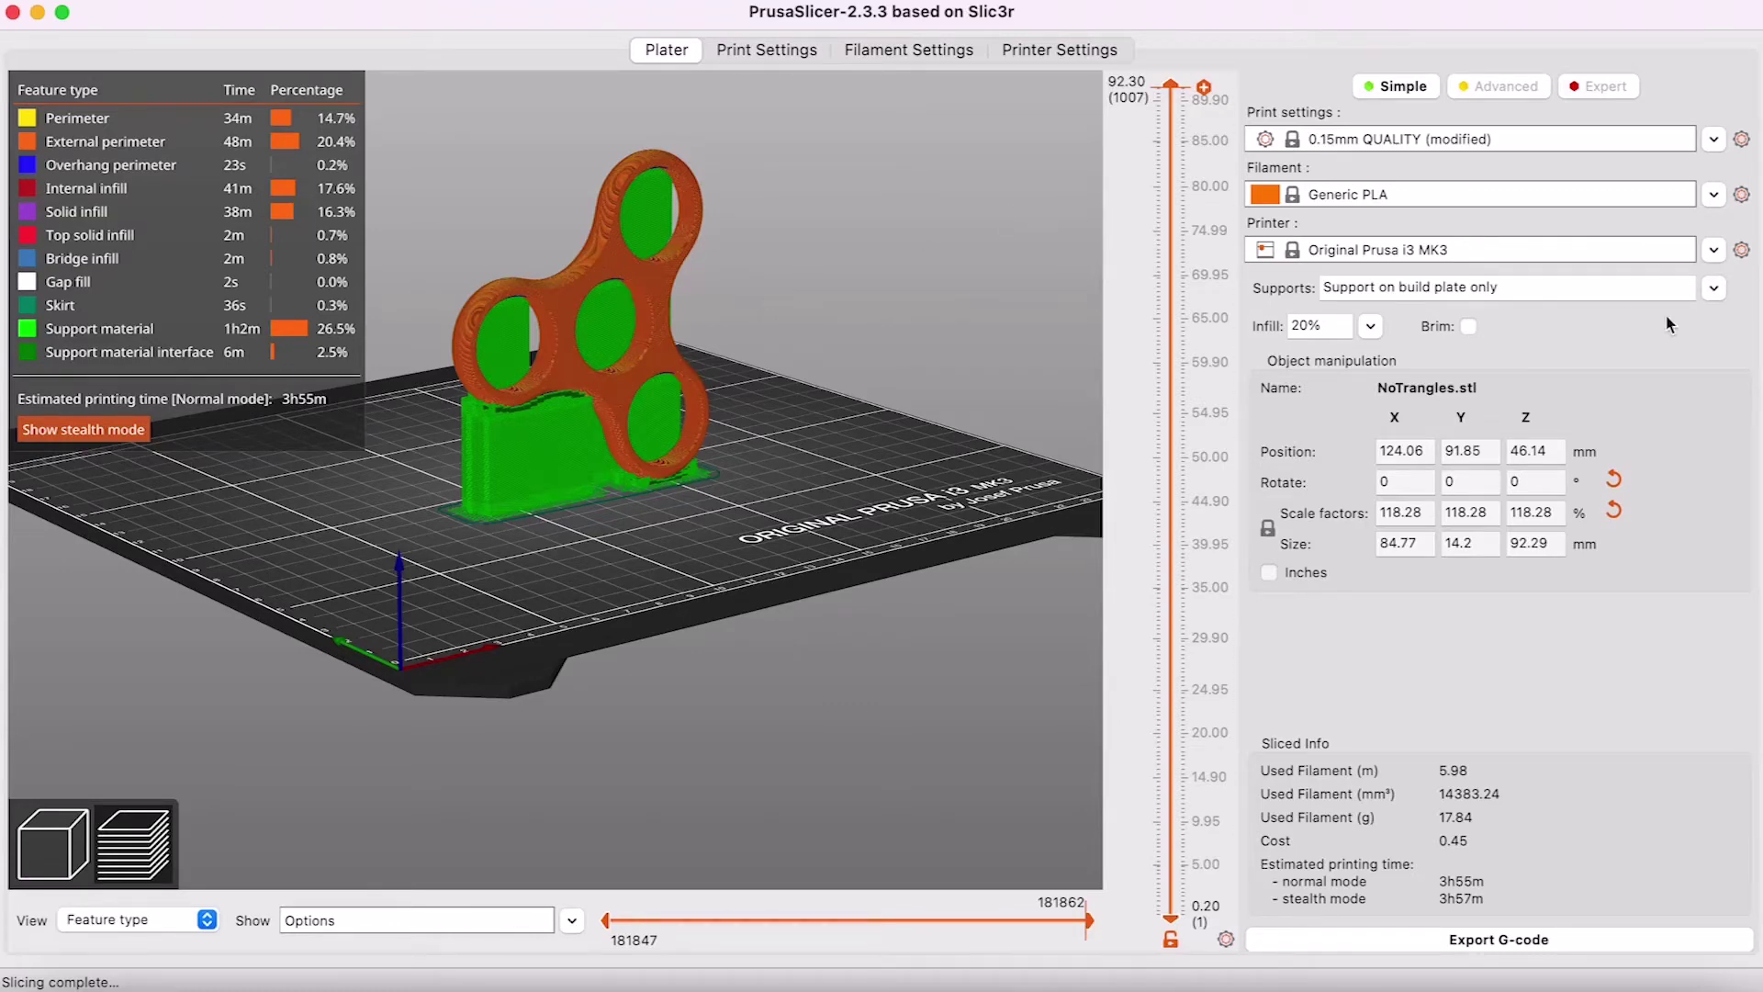
# Set the Supports option to None, clearing the sliced preview.
pyautogui.click(1714, 289)
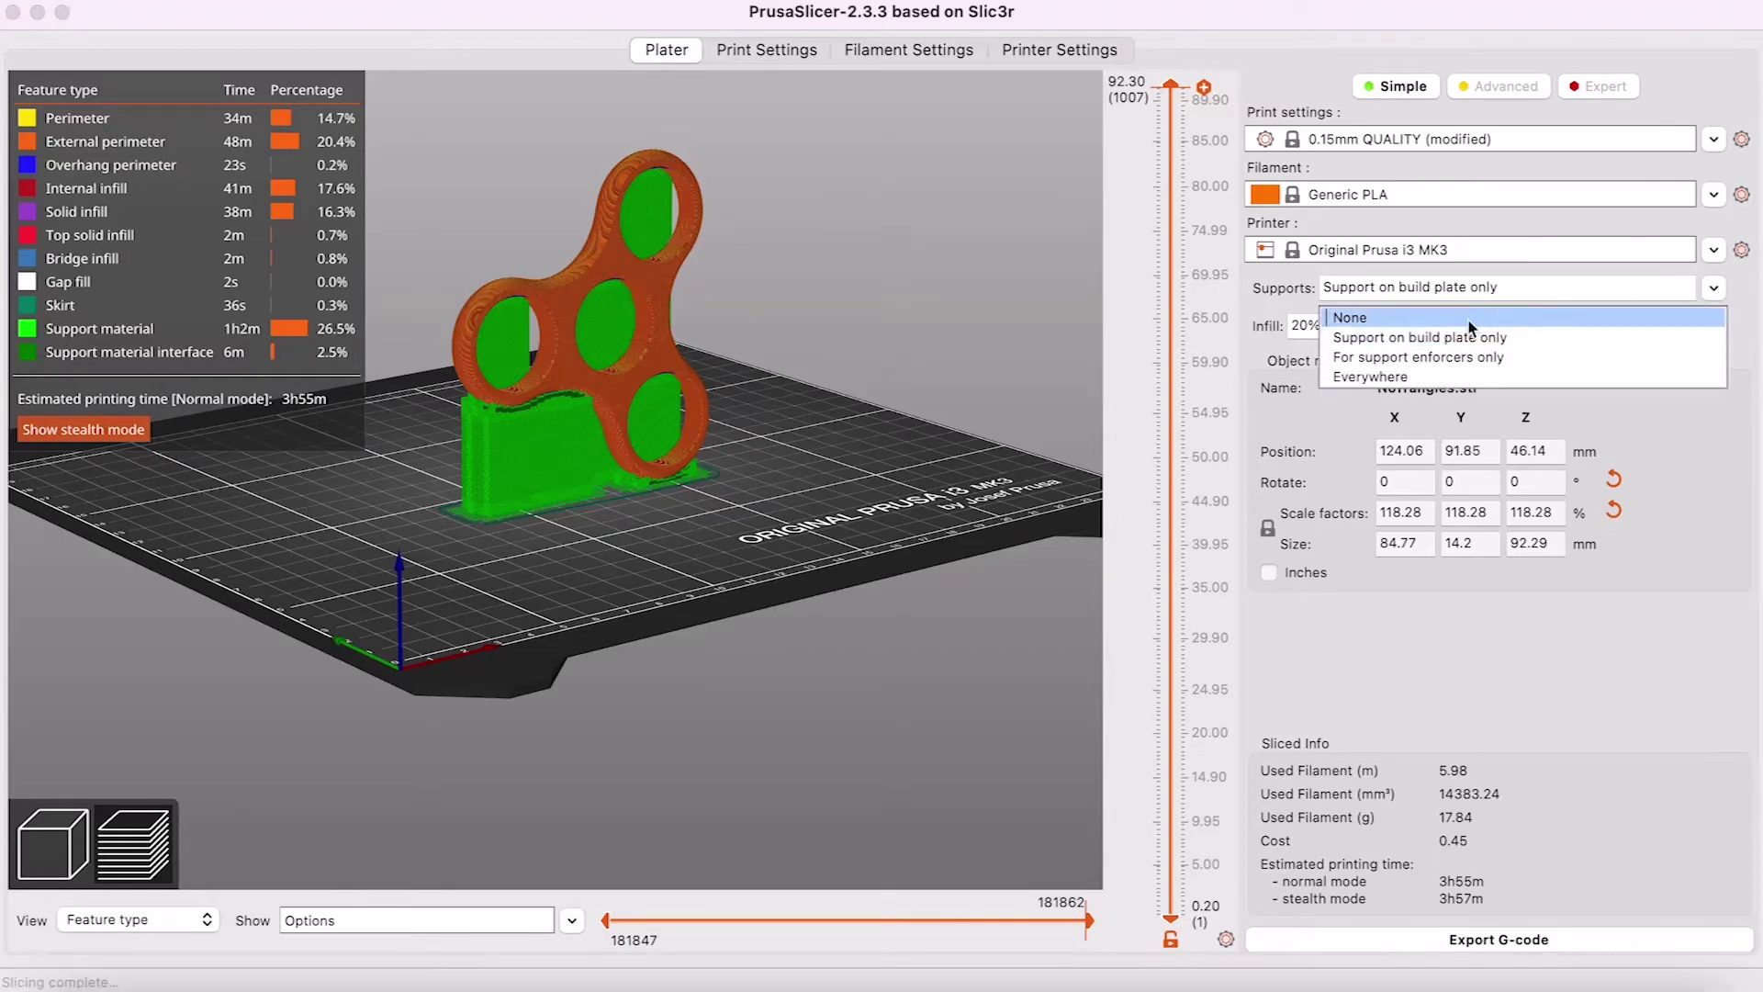
pyautogui.click(1428, 321)
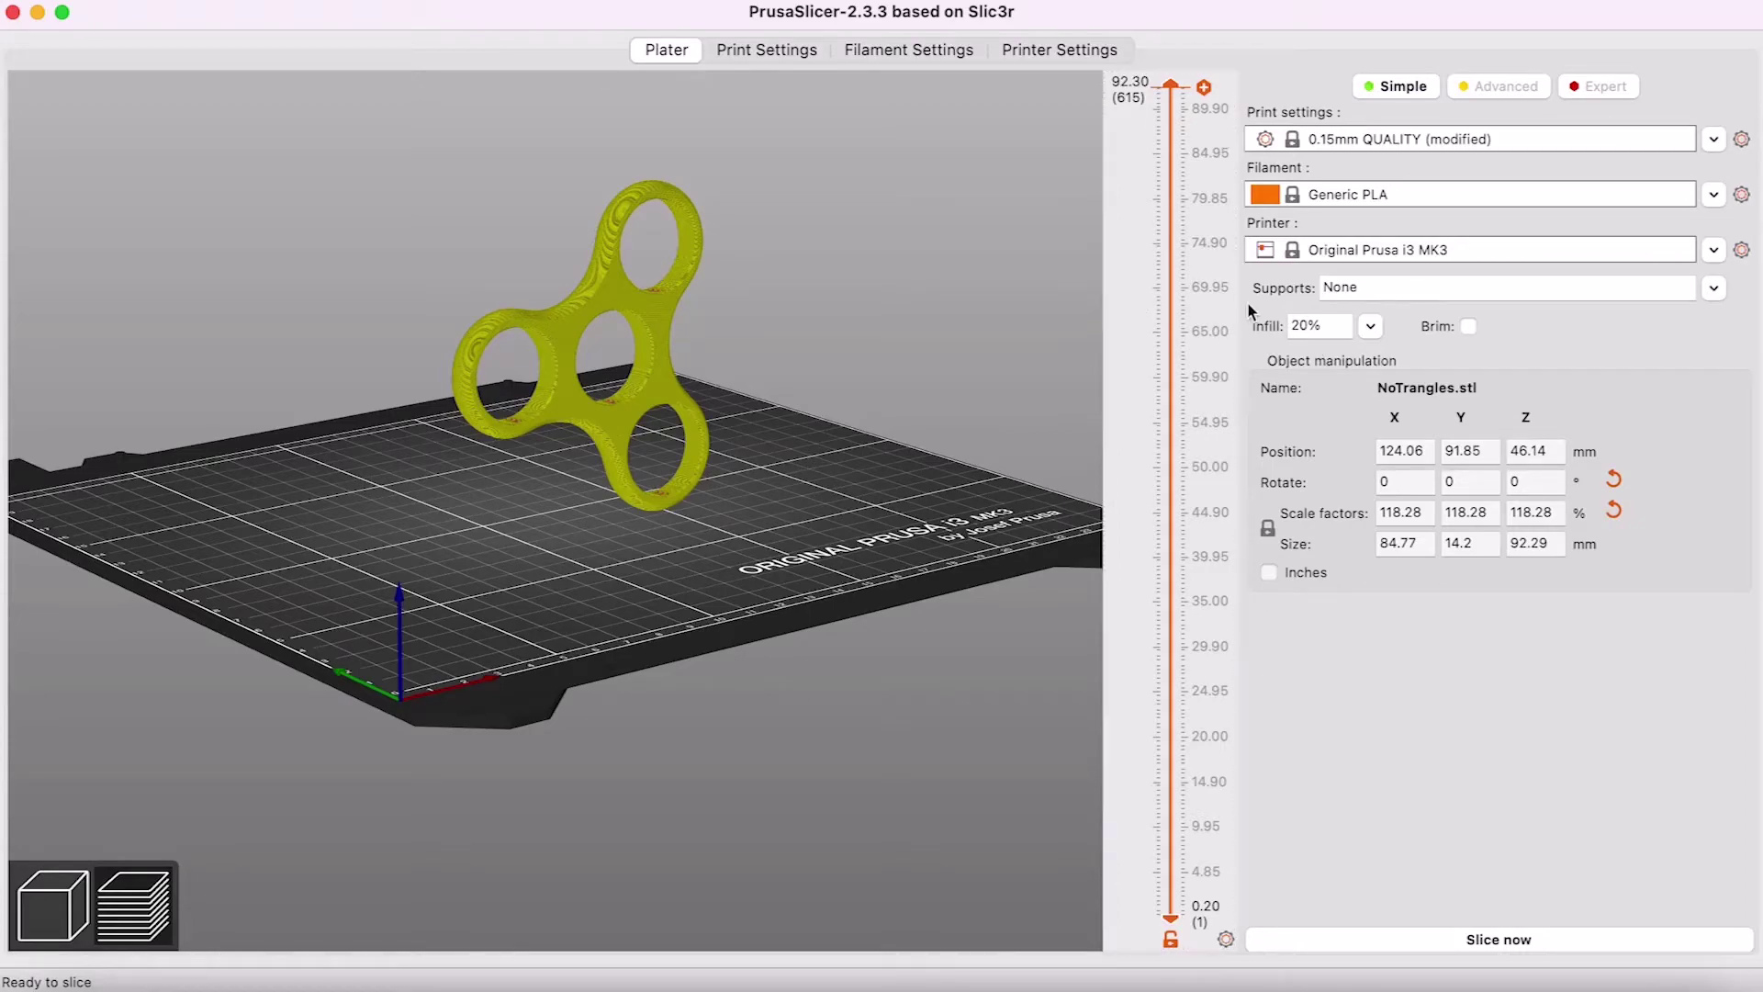
pyautogui.moveTo(556, 428); pyautogui.dragTo(298, 513)
# Tilt the upright spinner about 5° around X, reducing its depth to 9.41 mm.
pyautogui.click(52, 904)
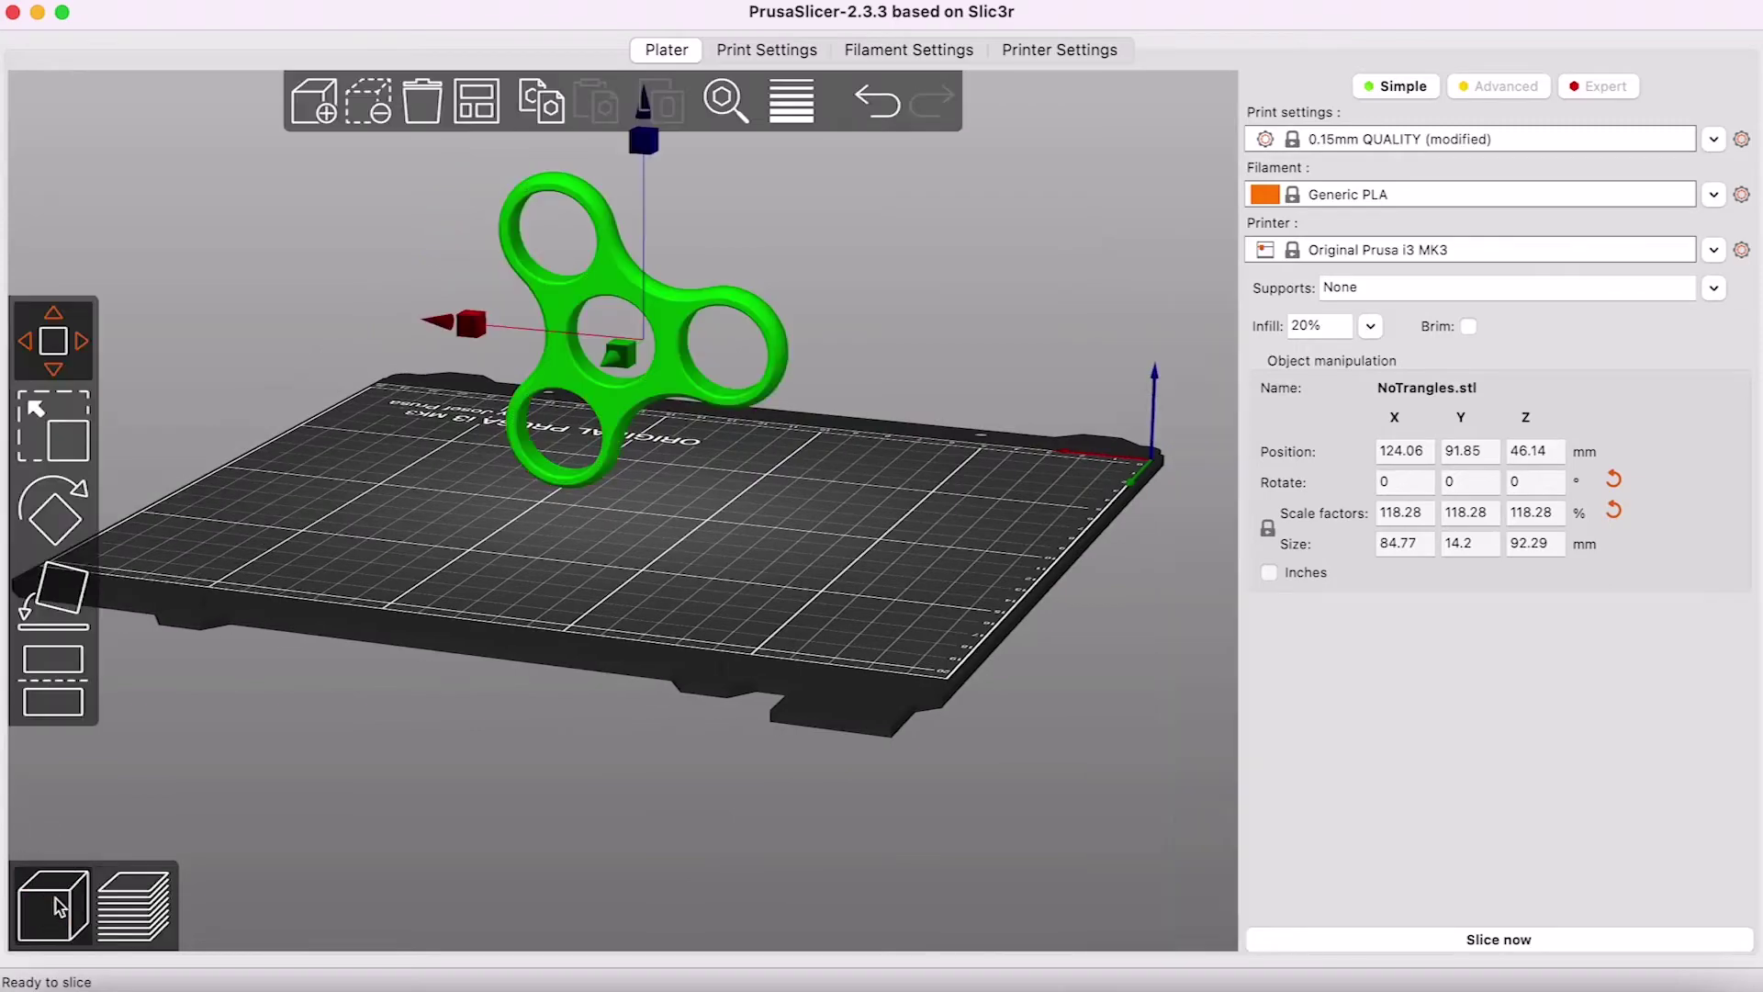
pyautogui.moveTo(576, 522); pyautogui.dragTo(502, 485)
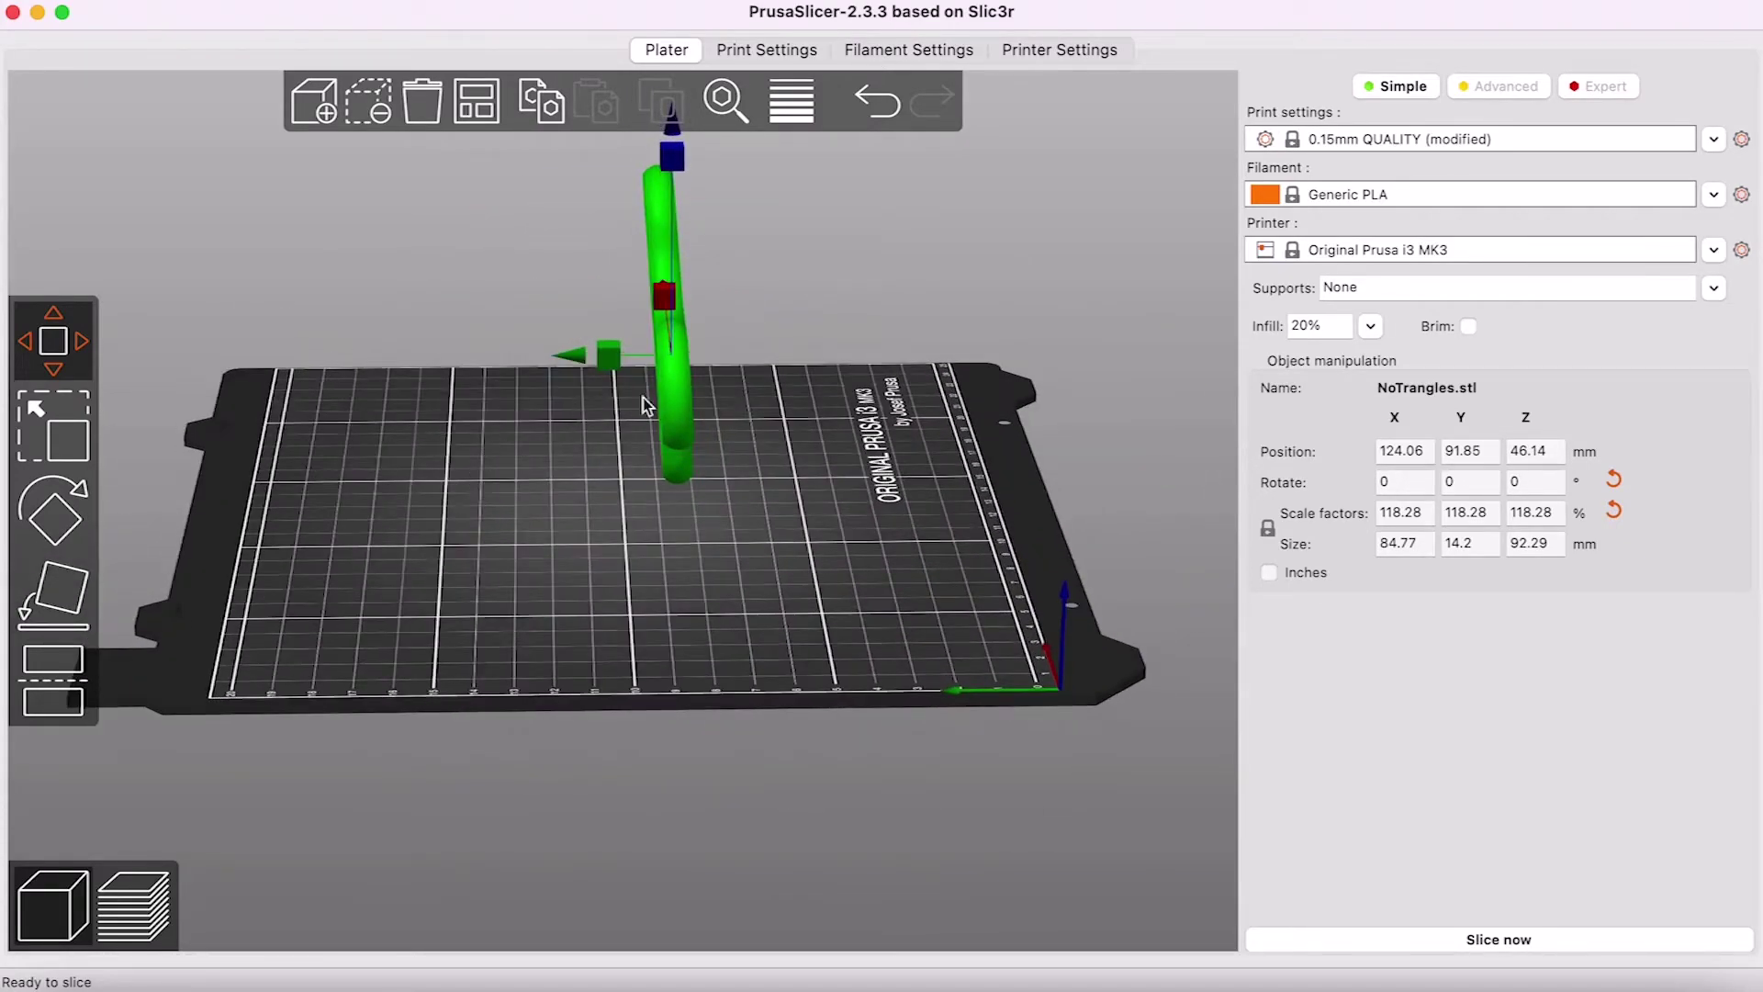
pyautogui.click(32, 504)
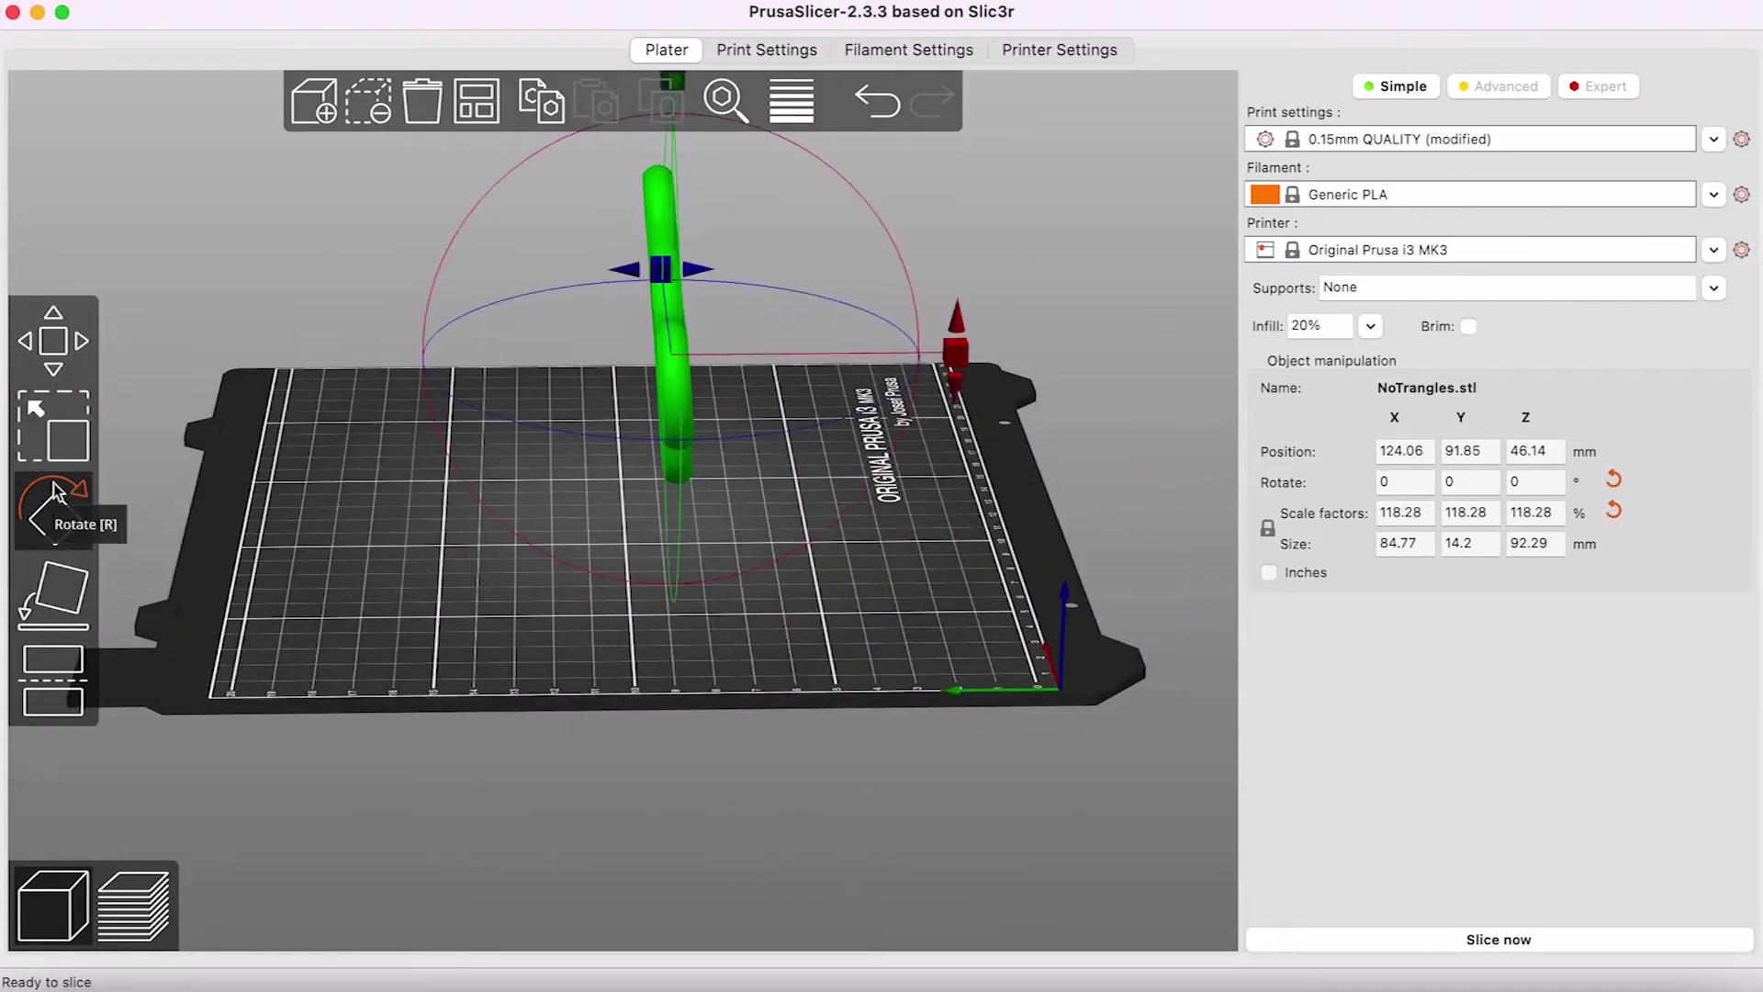
pyautogui.scroll(3, 578, 232)
pyautogui.scroll(-5, 479, 285)
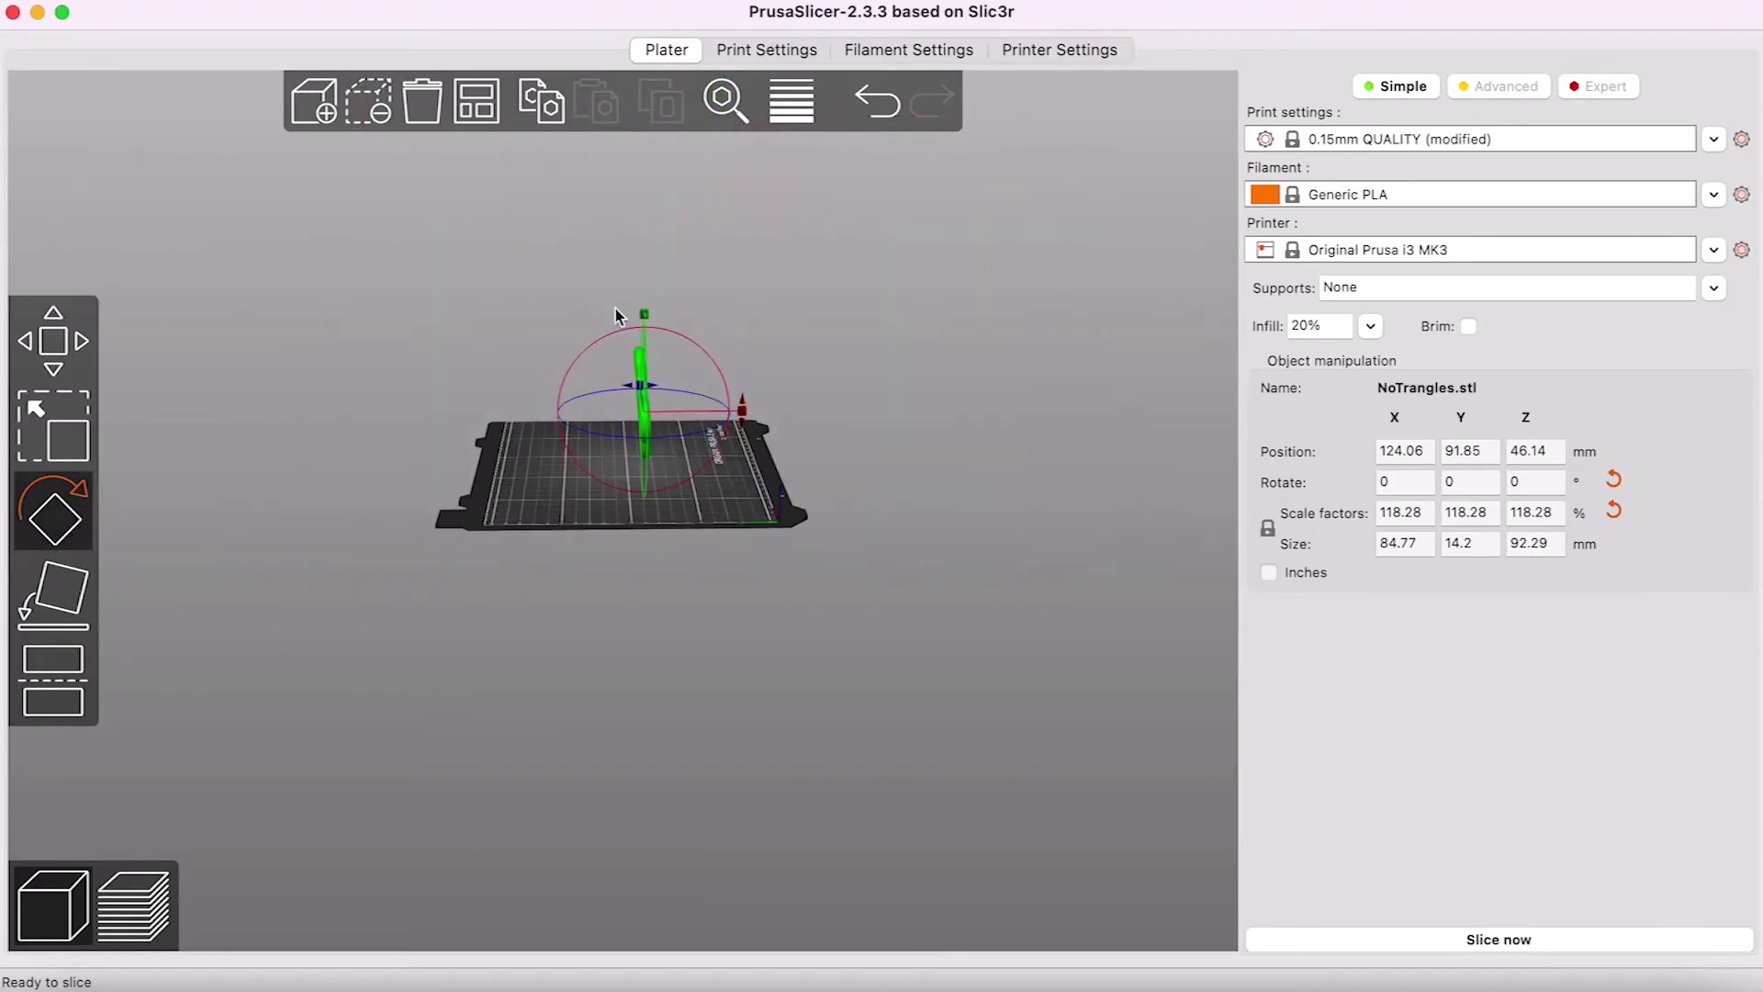
pyautogui.moveTo(742, 410); pyautogui.dragTo(744, 425)
# Inspect the tilted spinner from the opposite side and from below the bed.
pyautogui.scroll(5, 541, 468)
pyautogui.scroll(3, 542, 464)
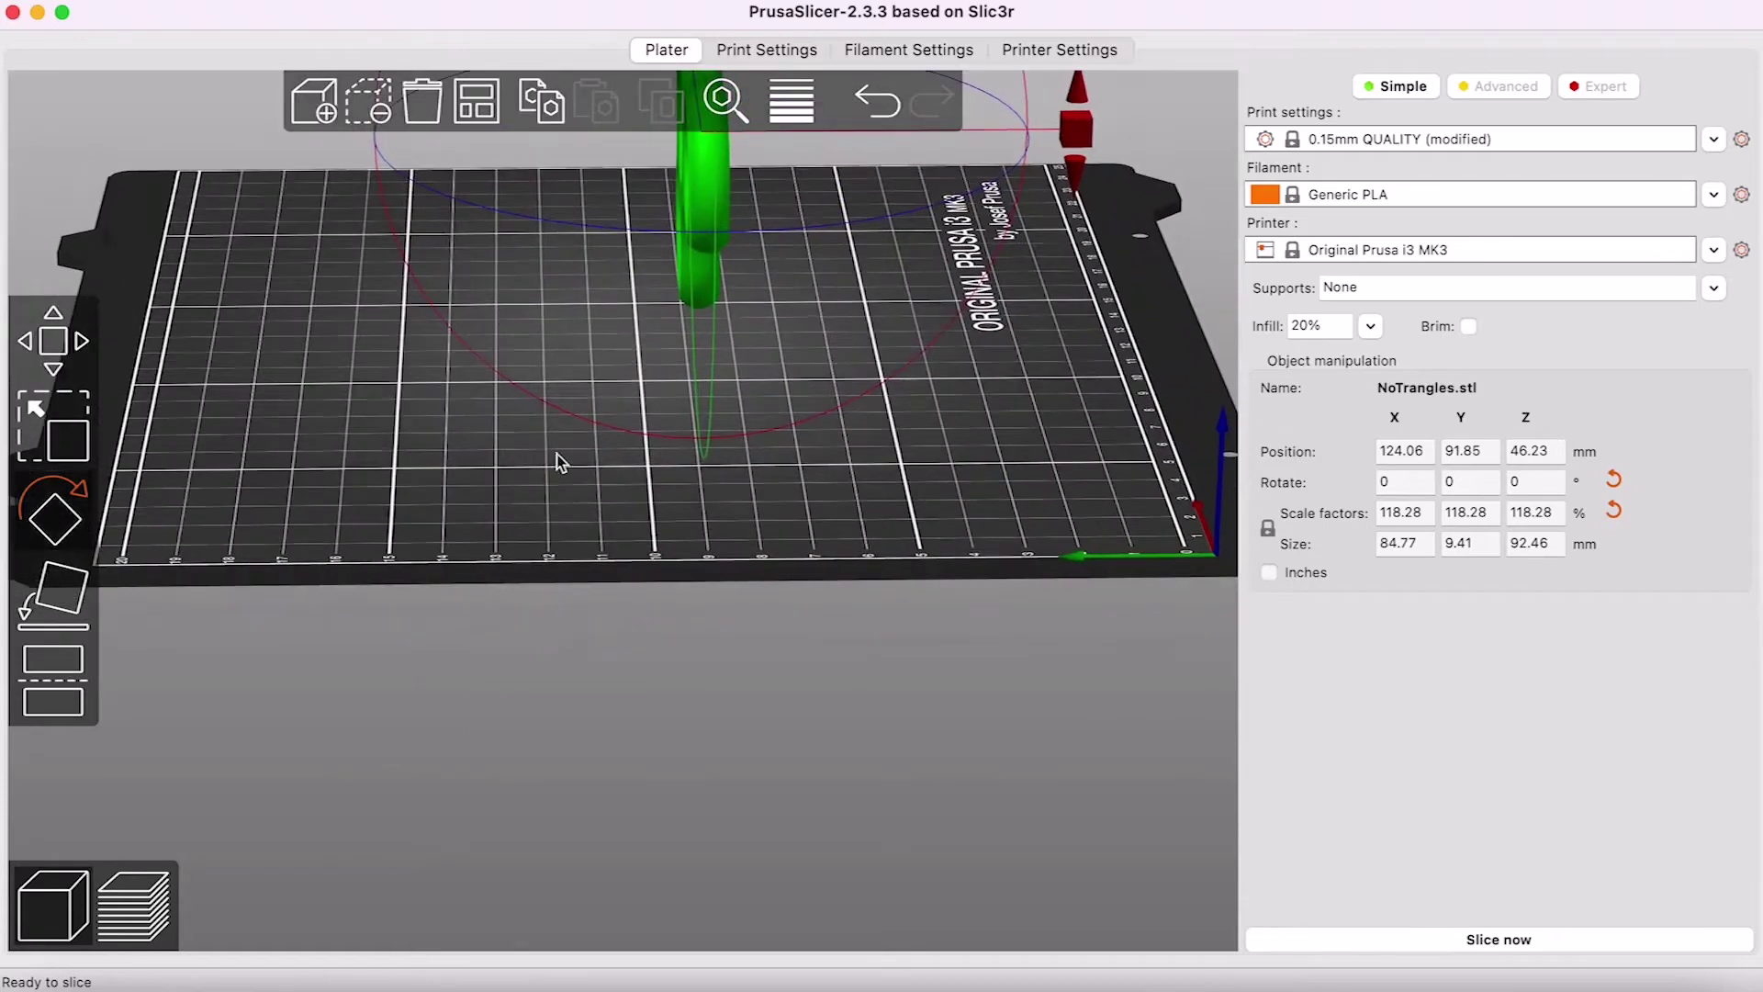
pyautogui.moveTo(758, 280); pyautogui.dragTo(645, 290)
pyautogui.scroll(-3, 730, 308)
pyautogui.scroll(-3, 646, 290)
pyautogui.scroll(2, 635, 156)
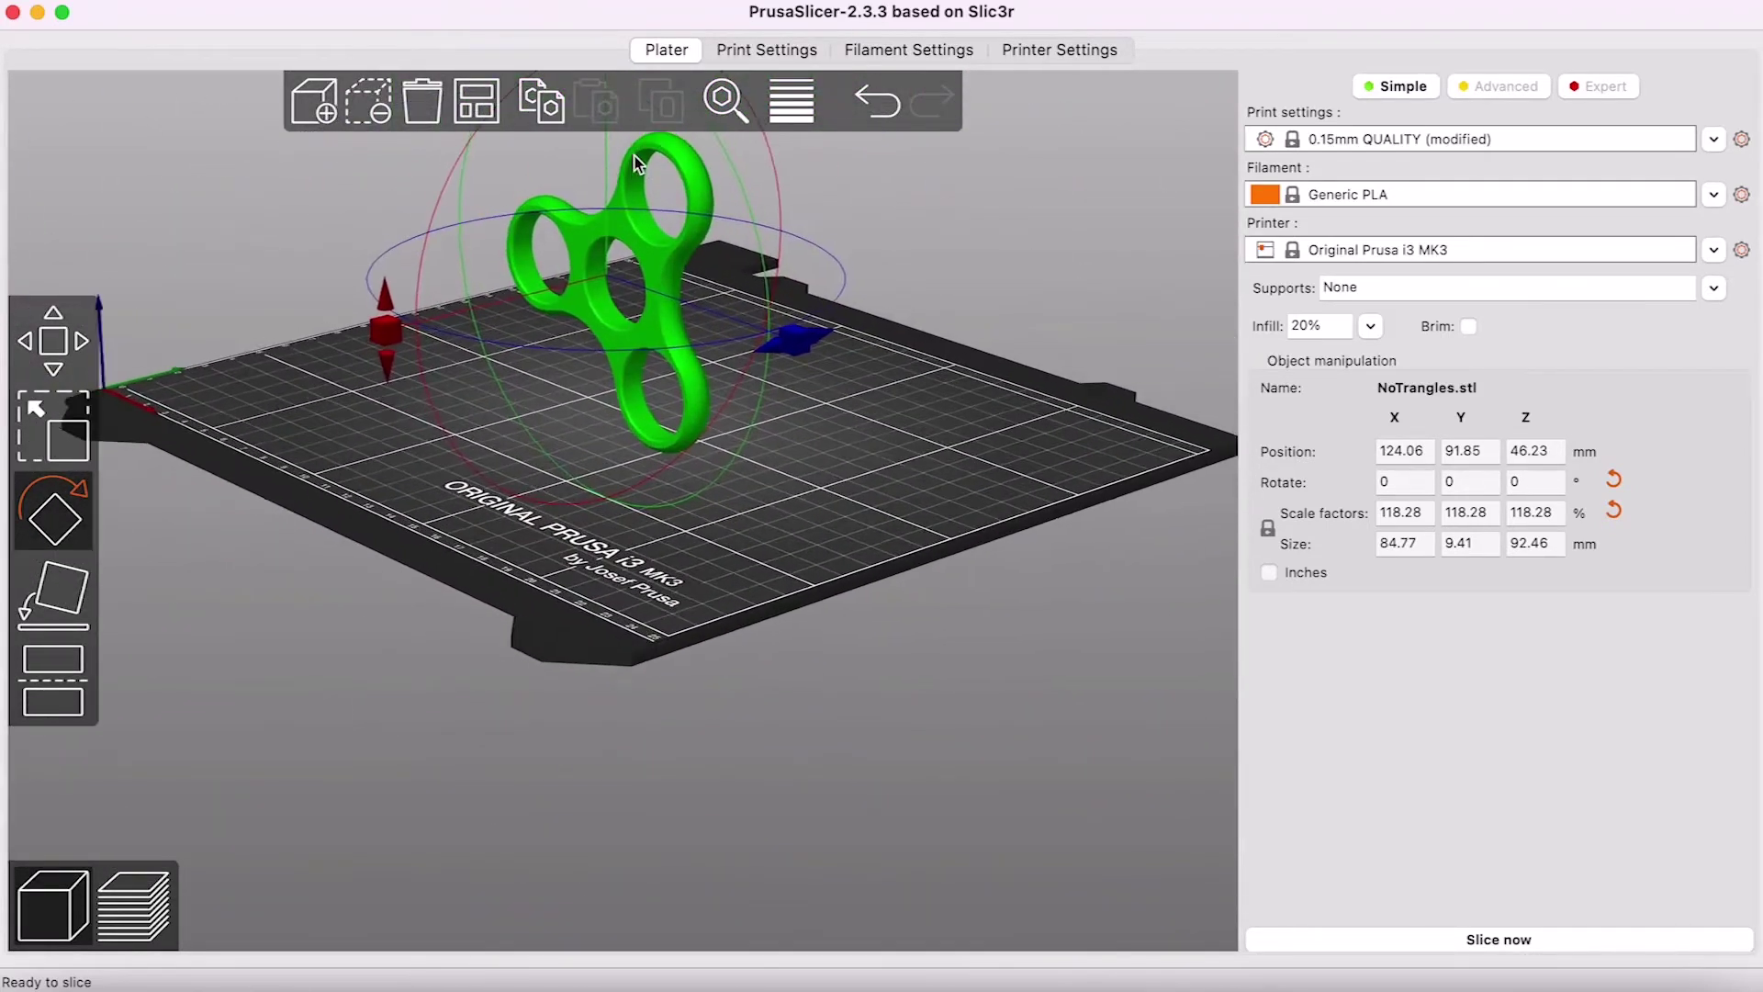
pyautogui.moveTo(874, 201); pyautogui.dragTo(787, 189)
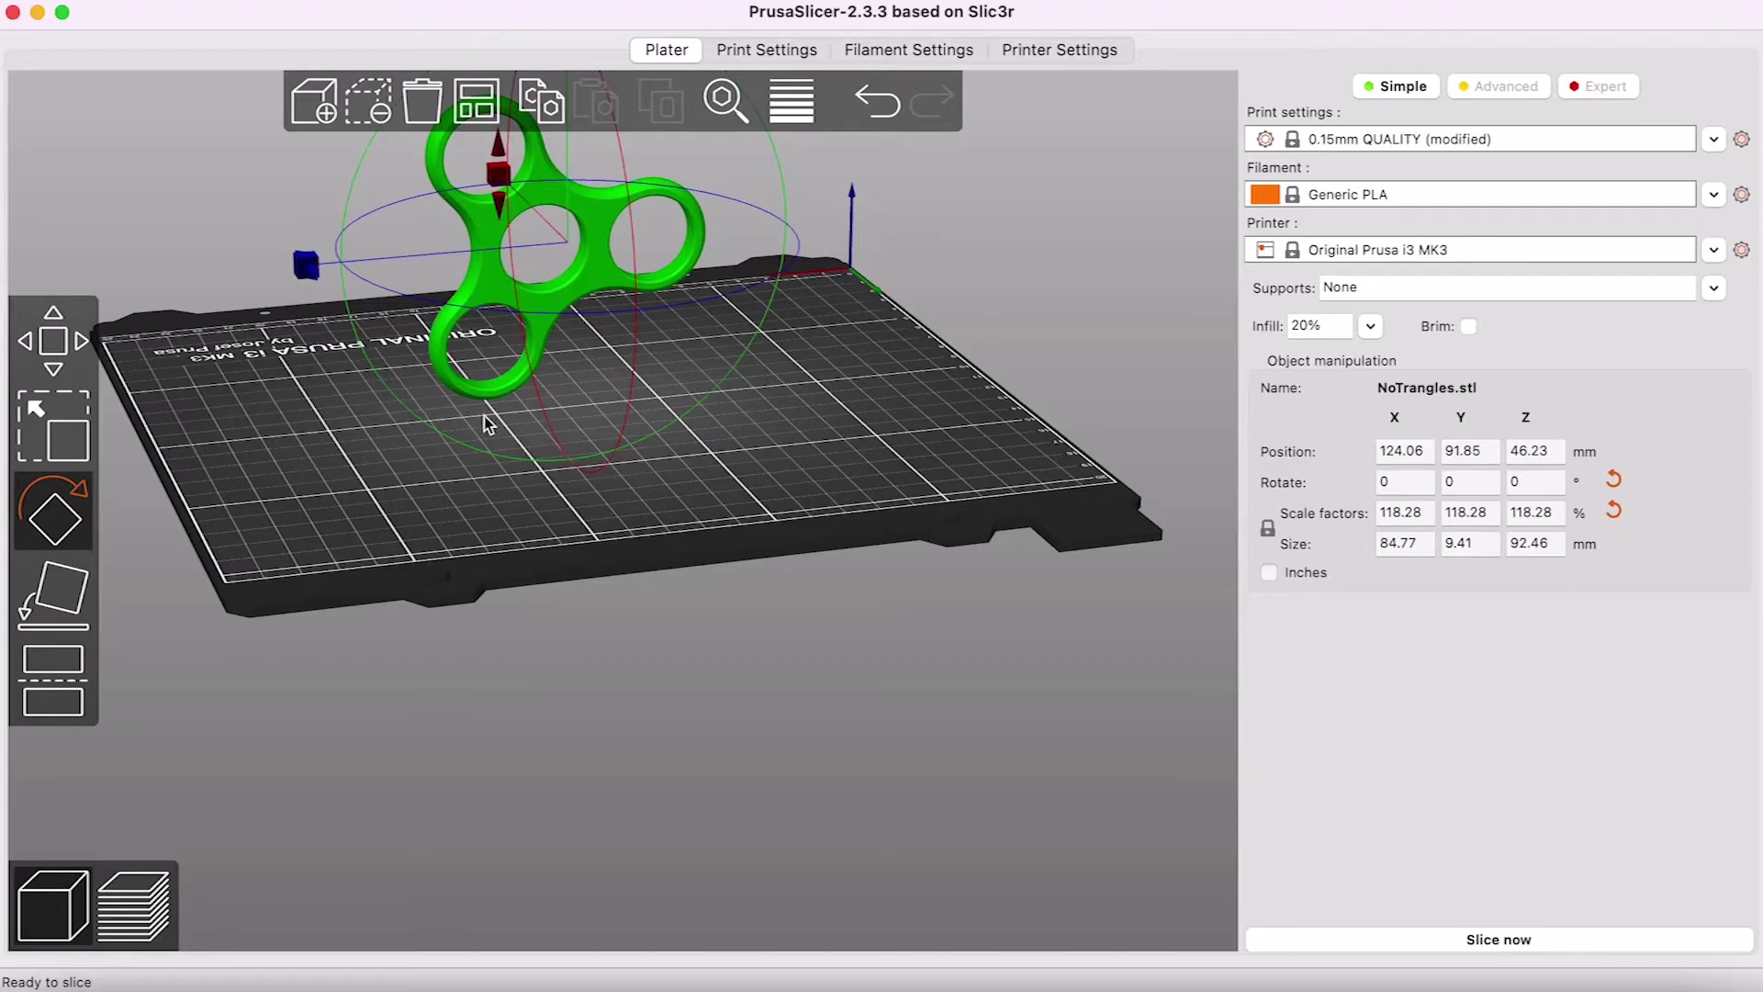
pyautogui.moveTo(425, 504); pyautogui.dragTo(424, 443)
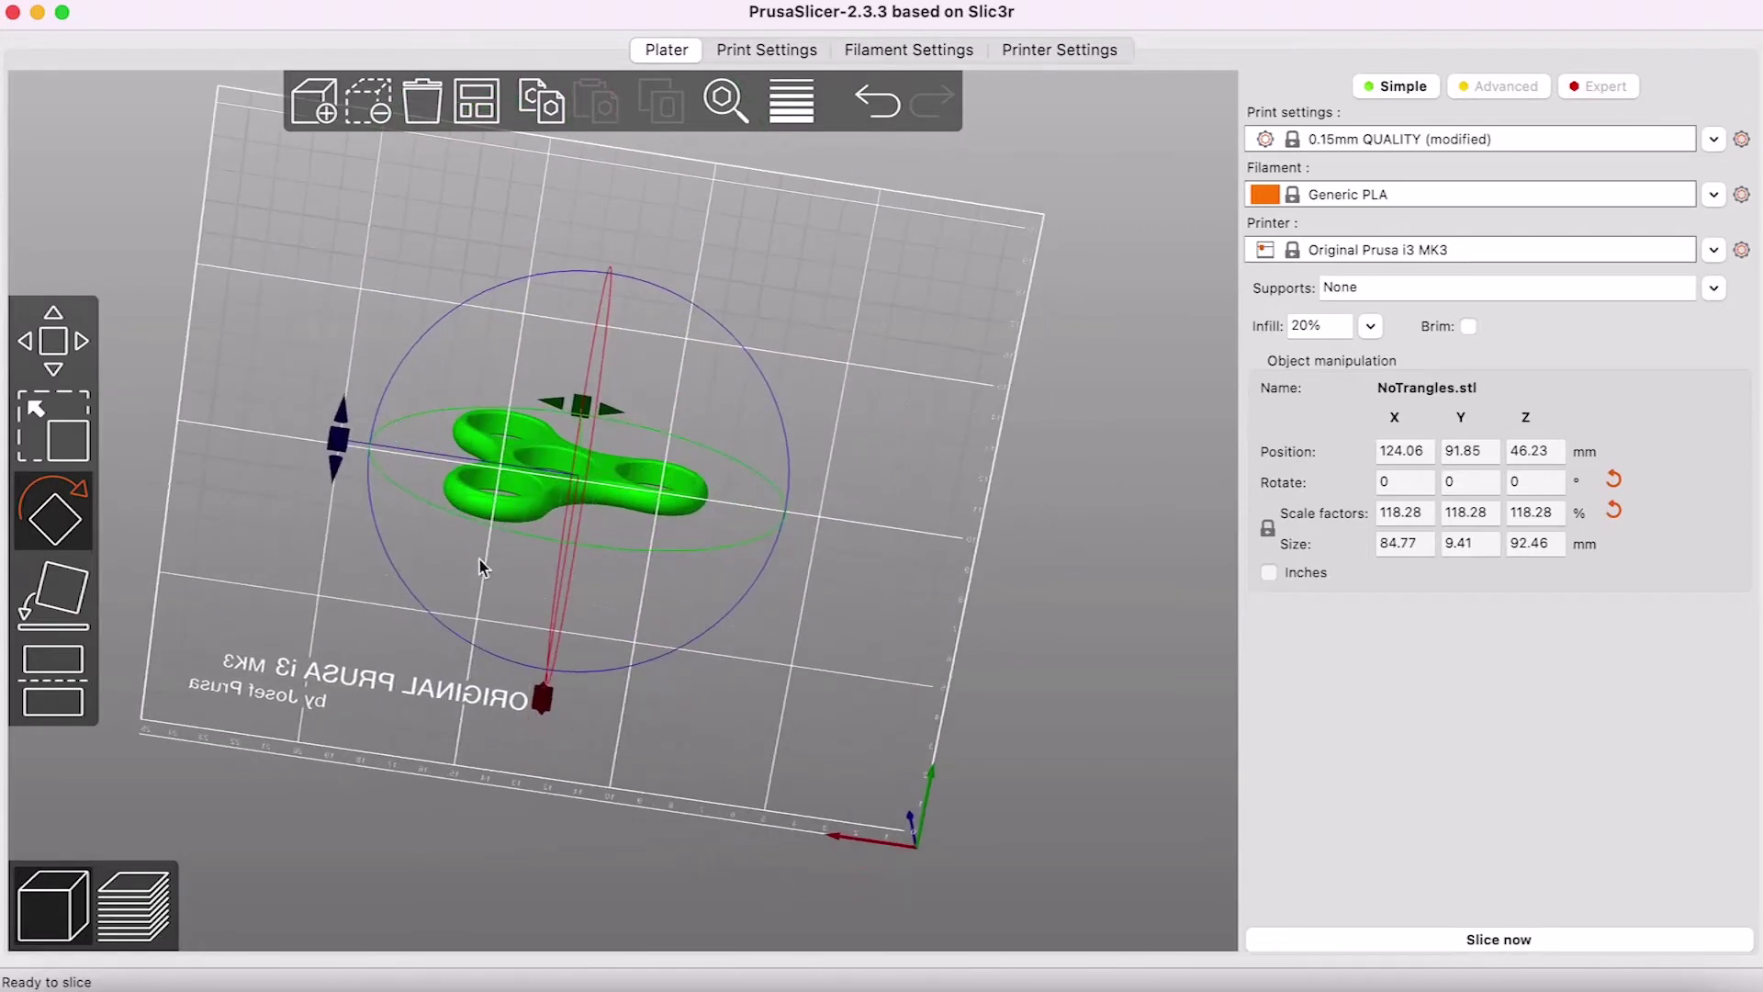
pyautogui.moveTo(895, 384); pyautogui.dragTo(898, 470)
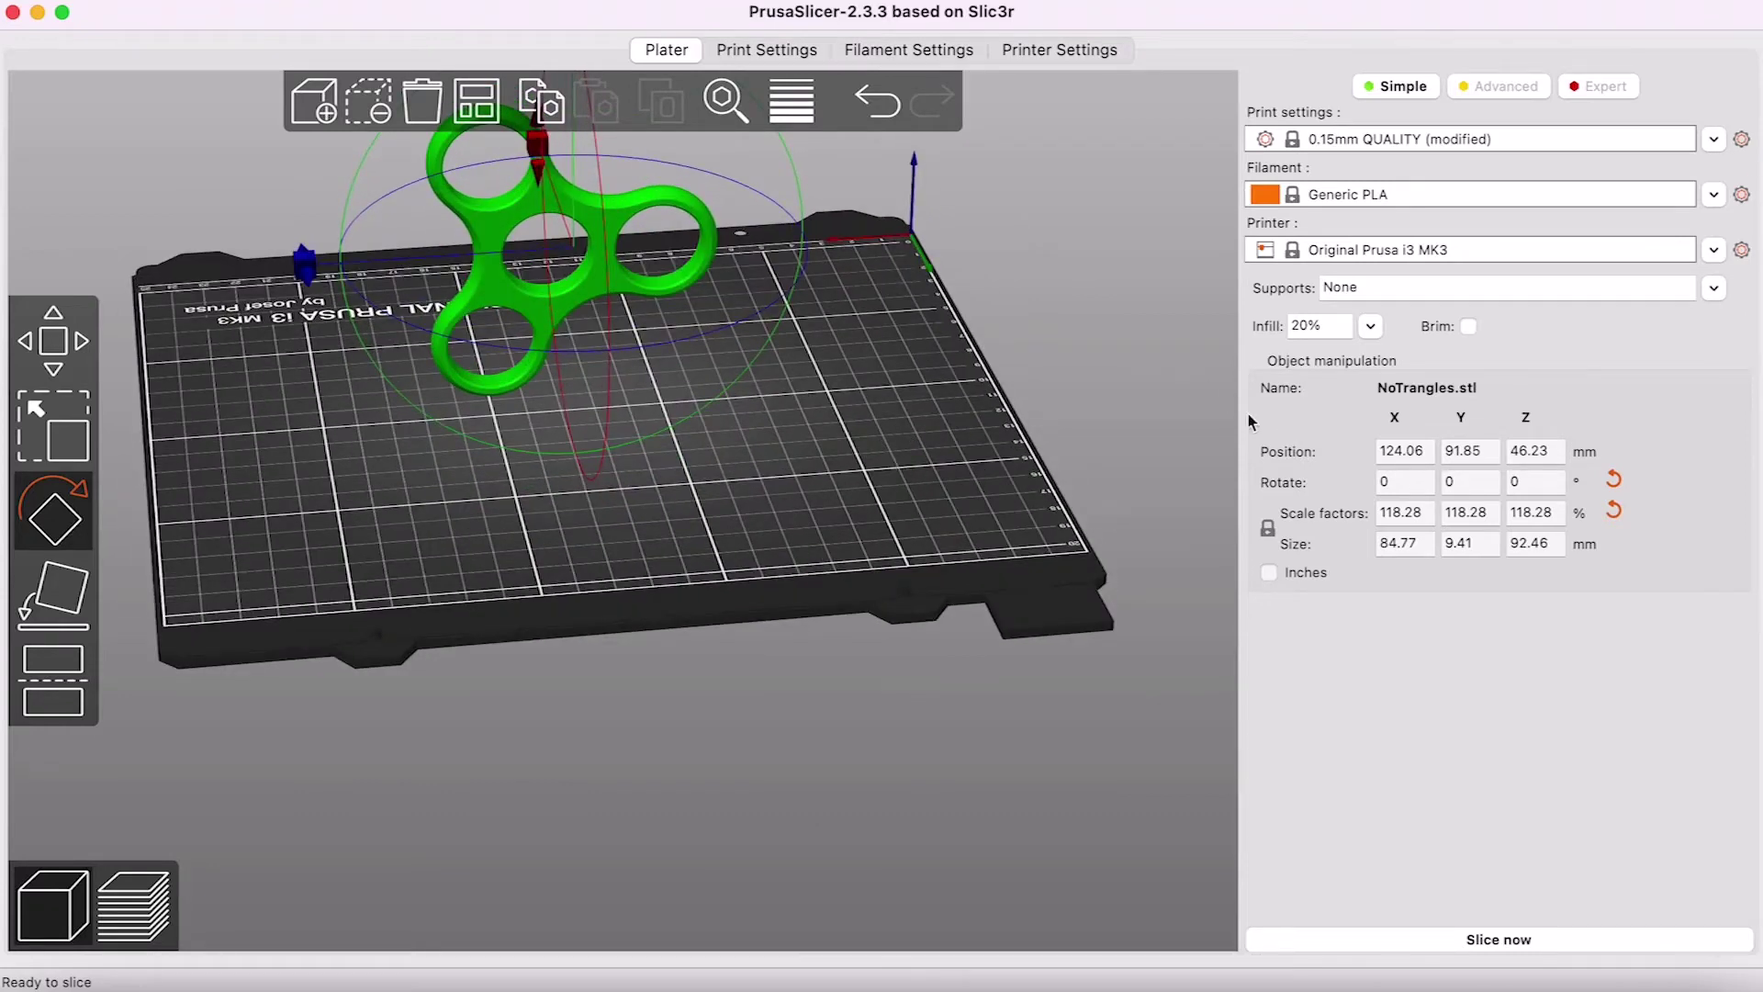
# Enable a brim and slice the spinner, giving a 2h45m estimate and 11.92 g of filament.
pyautogui.click(1468, 326)
pyautogui.click(1448, 942)
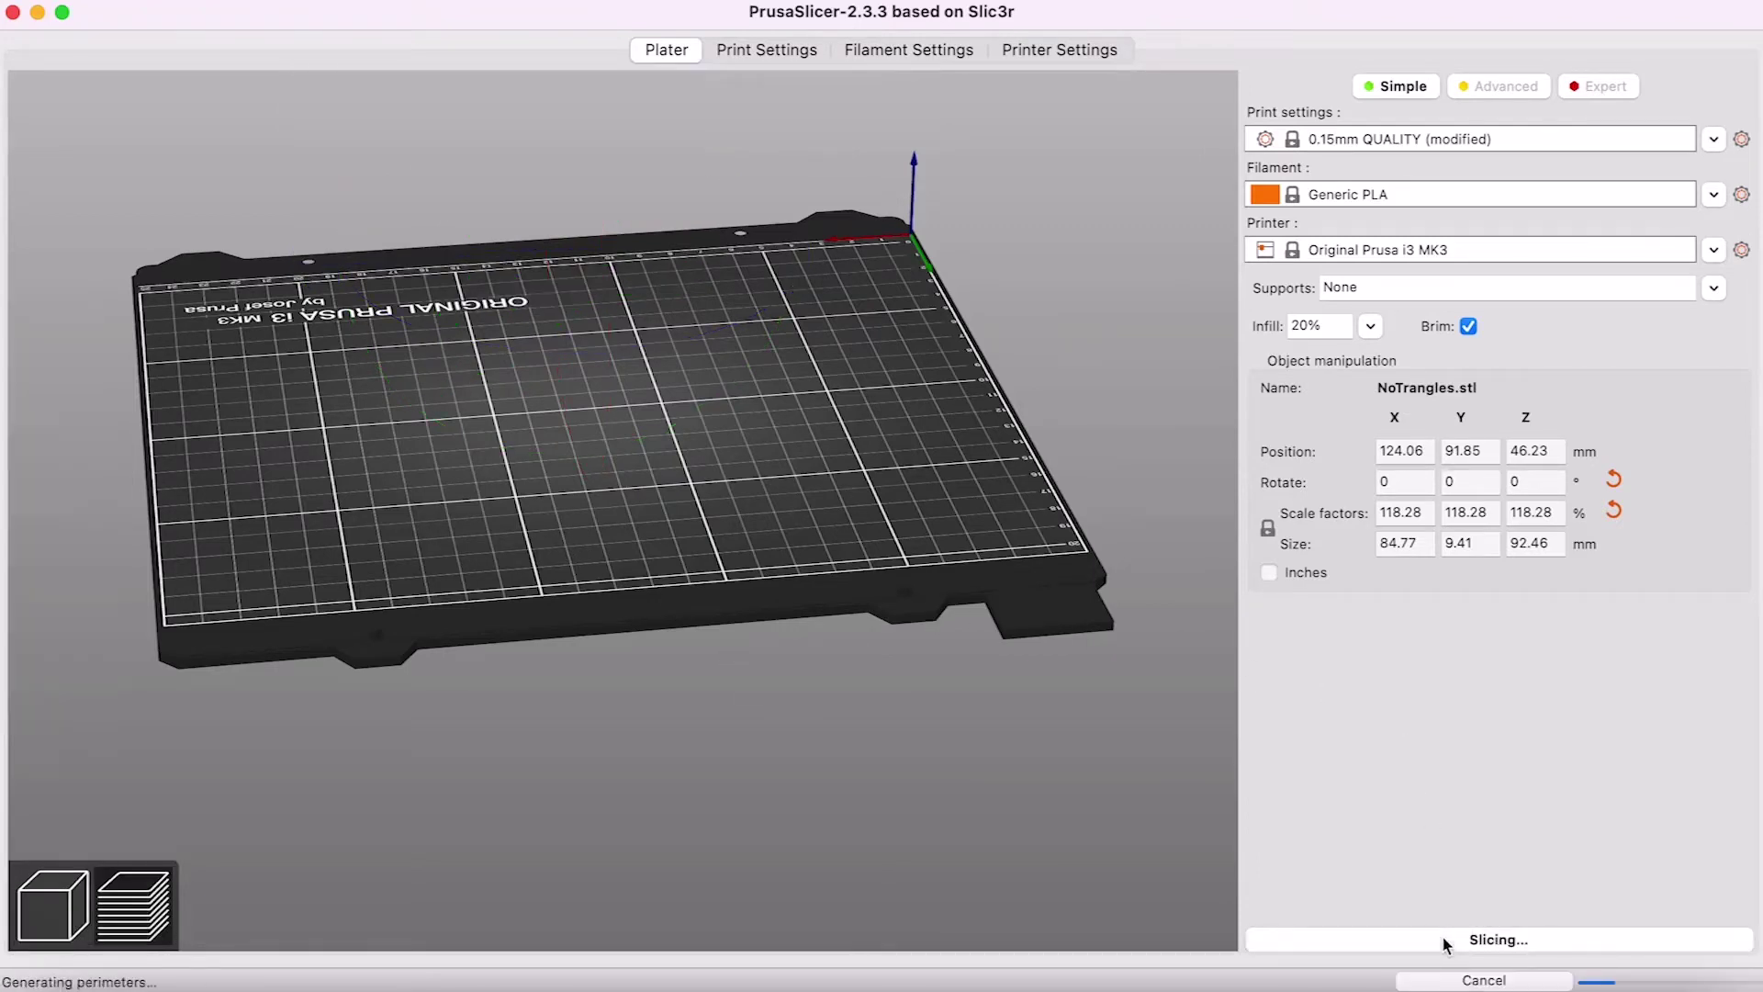
pyautogui.scroll(3, 344, 334)
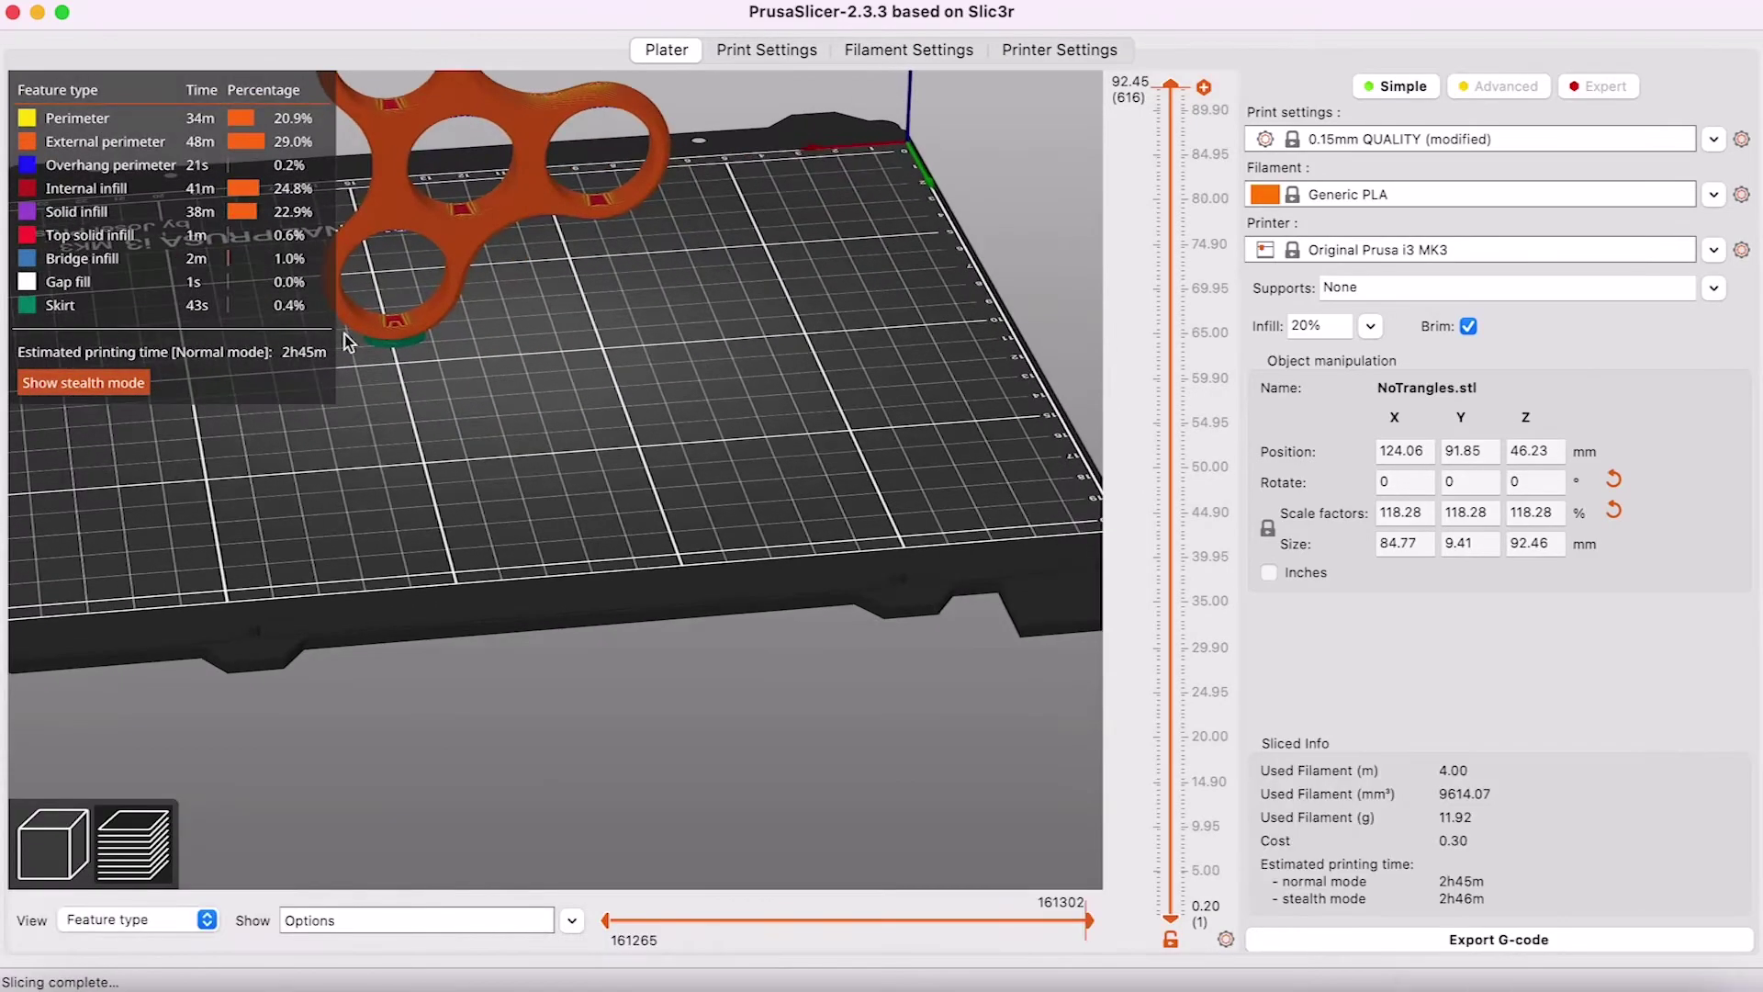
pyautogui.moveTo(439, 296); pyautogui.dragTo(551, 287)
# Show only the sliced layers up to 37.10 mm in the preview.
pyautogui.scroll(5, 586, 327)
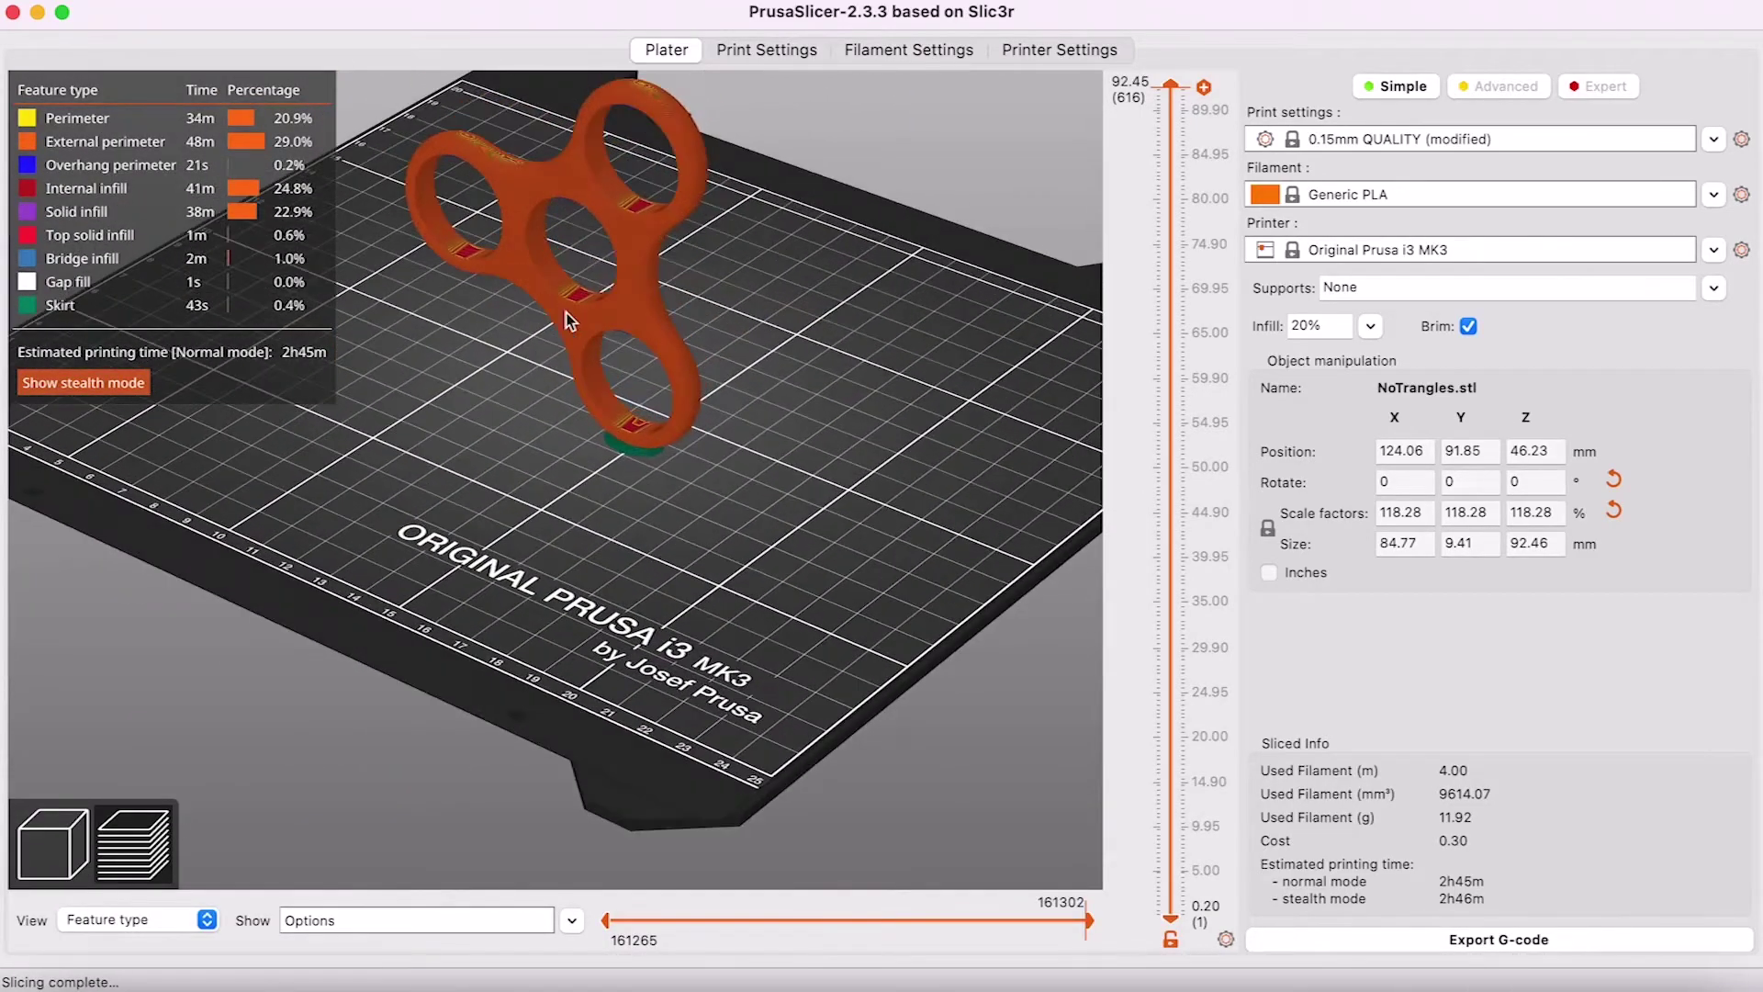
pyautogui.scroll(6, 614, 357)
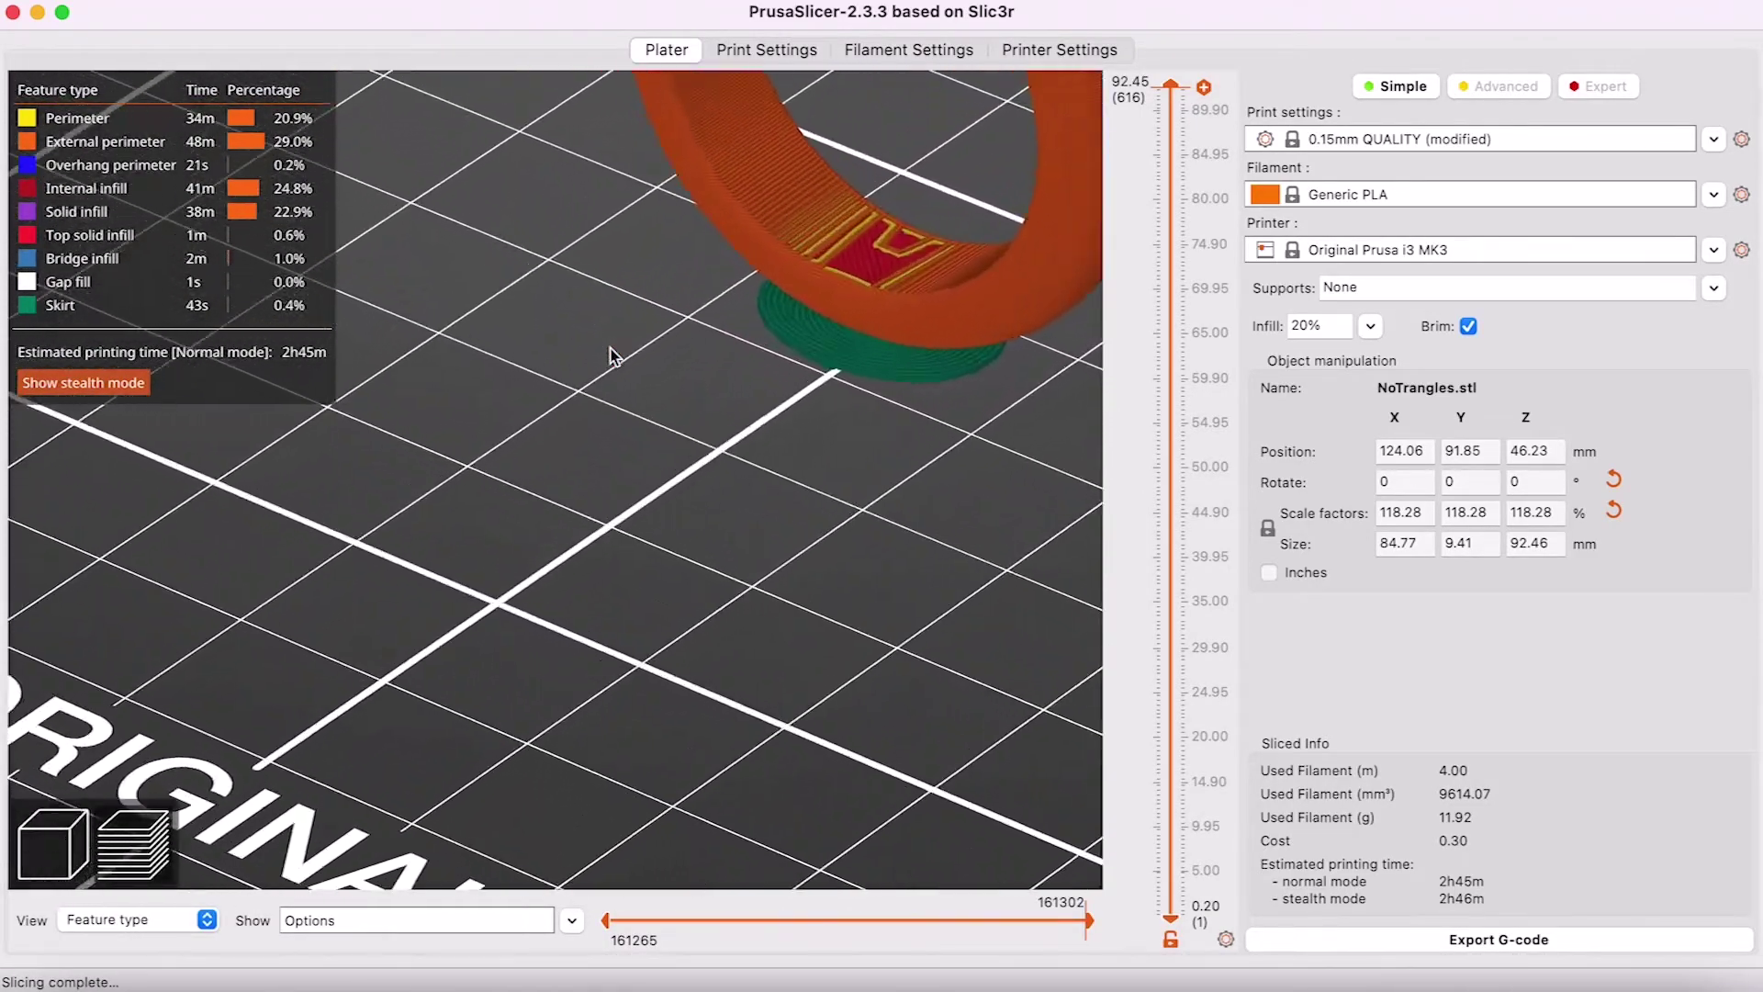
pyautogui.click(843, 424)
pyautogui.moveTo(843, 424); pyautogui.dragTo(882, 386)
pyautogui.moveTo(1173, 85); pyautogui.dragTo(1170, 915)
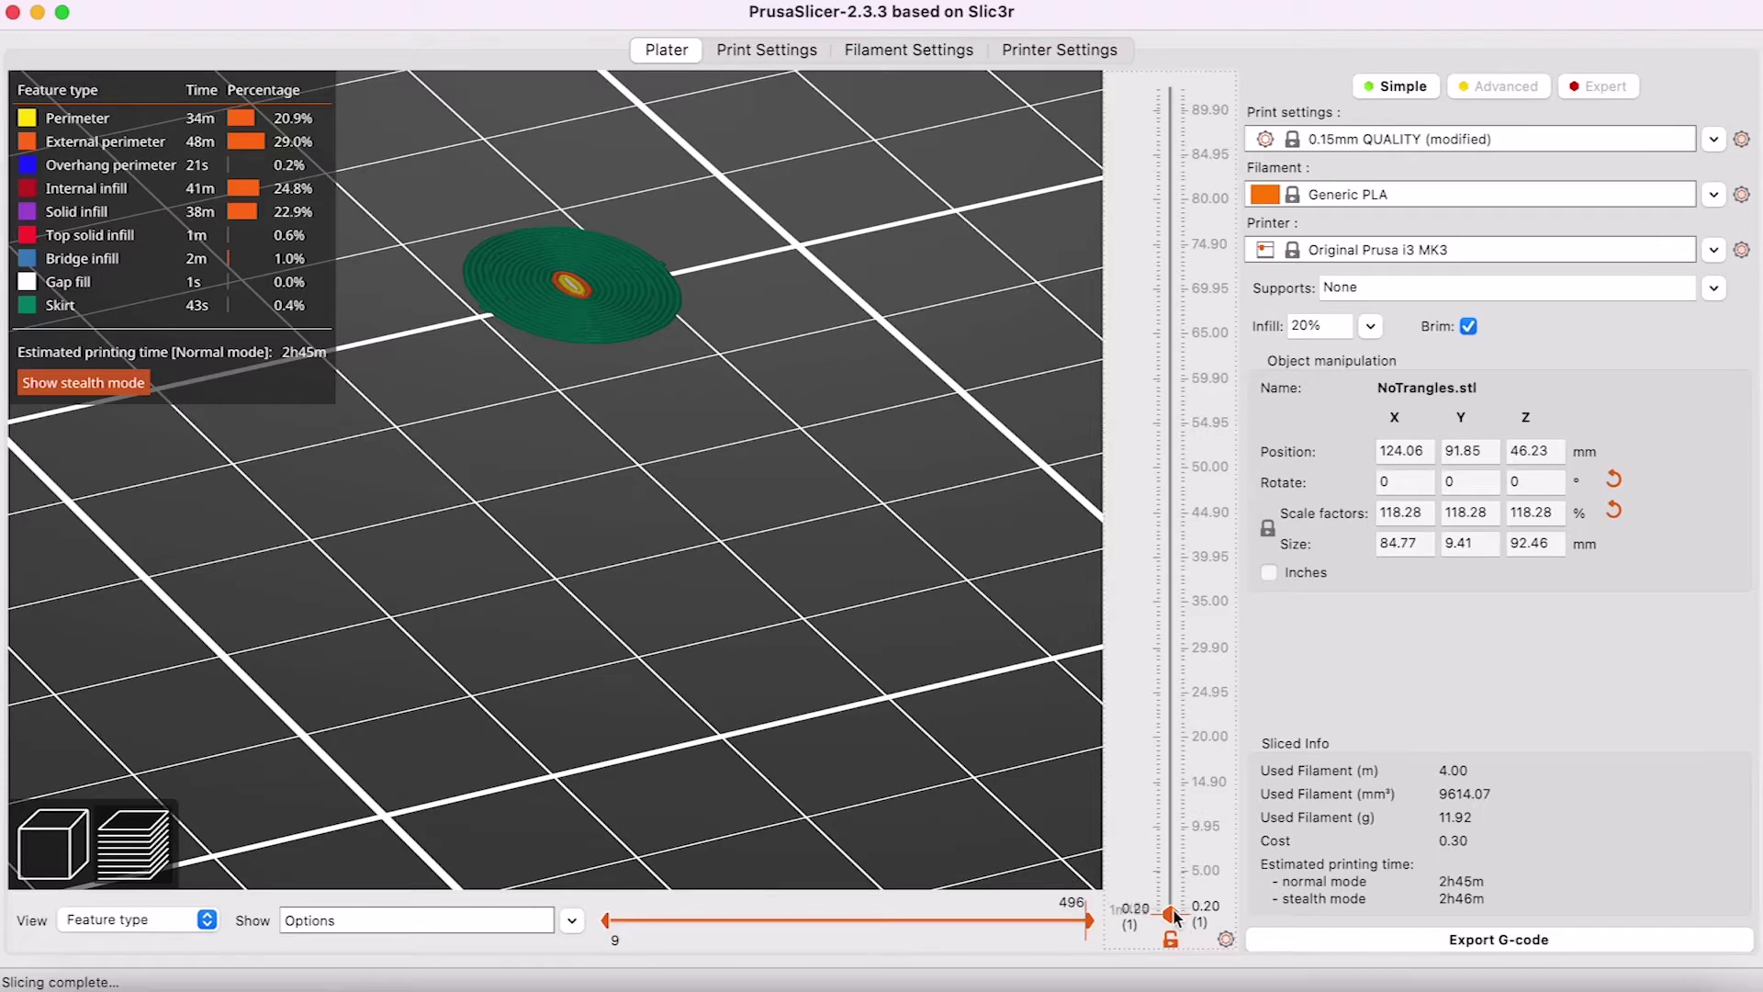
# Reveal every sliced layer up to 92.45 mm and view the spinner from a low side angle.
pyautogui.moveTo(1173, 915); pyautogui.dragTo(1186, 89)
pyautogui.scroll(-6, 636, 317)
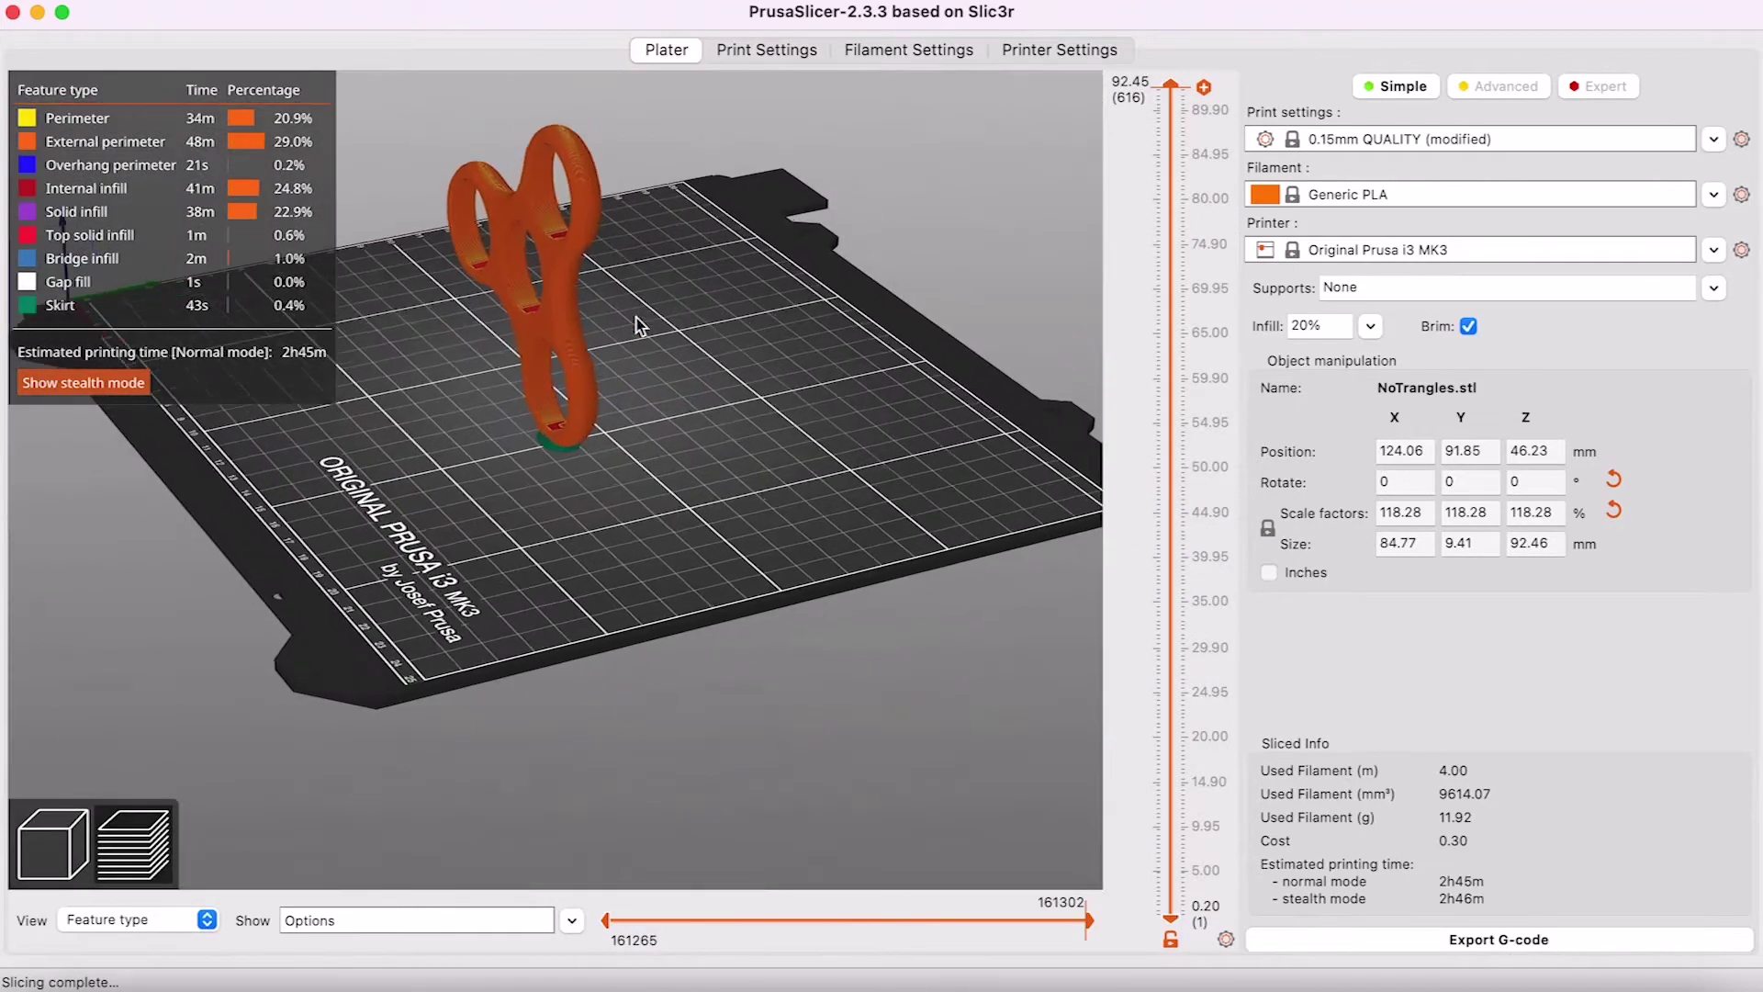
pyautogui.scroll(2, 636, 318)
pyautogui.moveTo(637, 318)
pyautogui.mouseDown()
pyautogui.moveTo(618, 315)
pyautogui.moveTo(637, 336)
pyautogui.moveTo(681, 327)
pyautogui.moveTo(654, 317)
pyautogui.mouseUp()
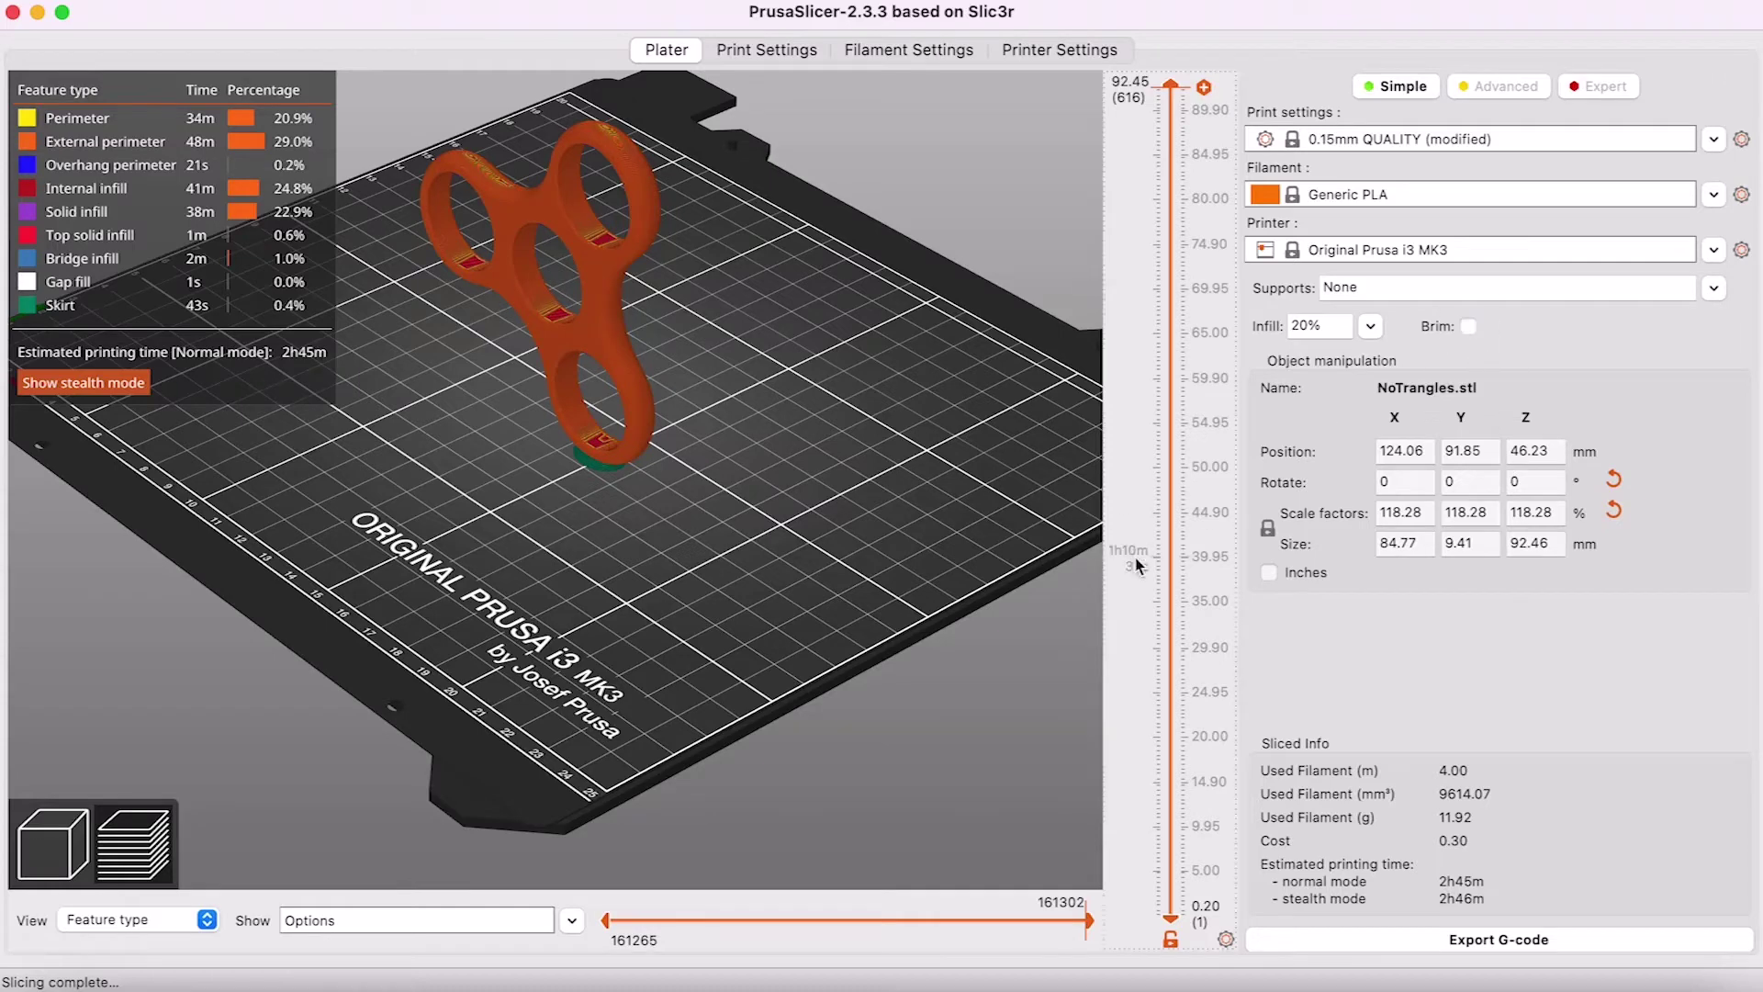
# Turn the brim off and rotate the spinner 90° about X so it lies down, 9.41 mm tall.
pyautogui.click(1468, 326)
pyautogui.click(52, 904)
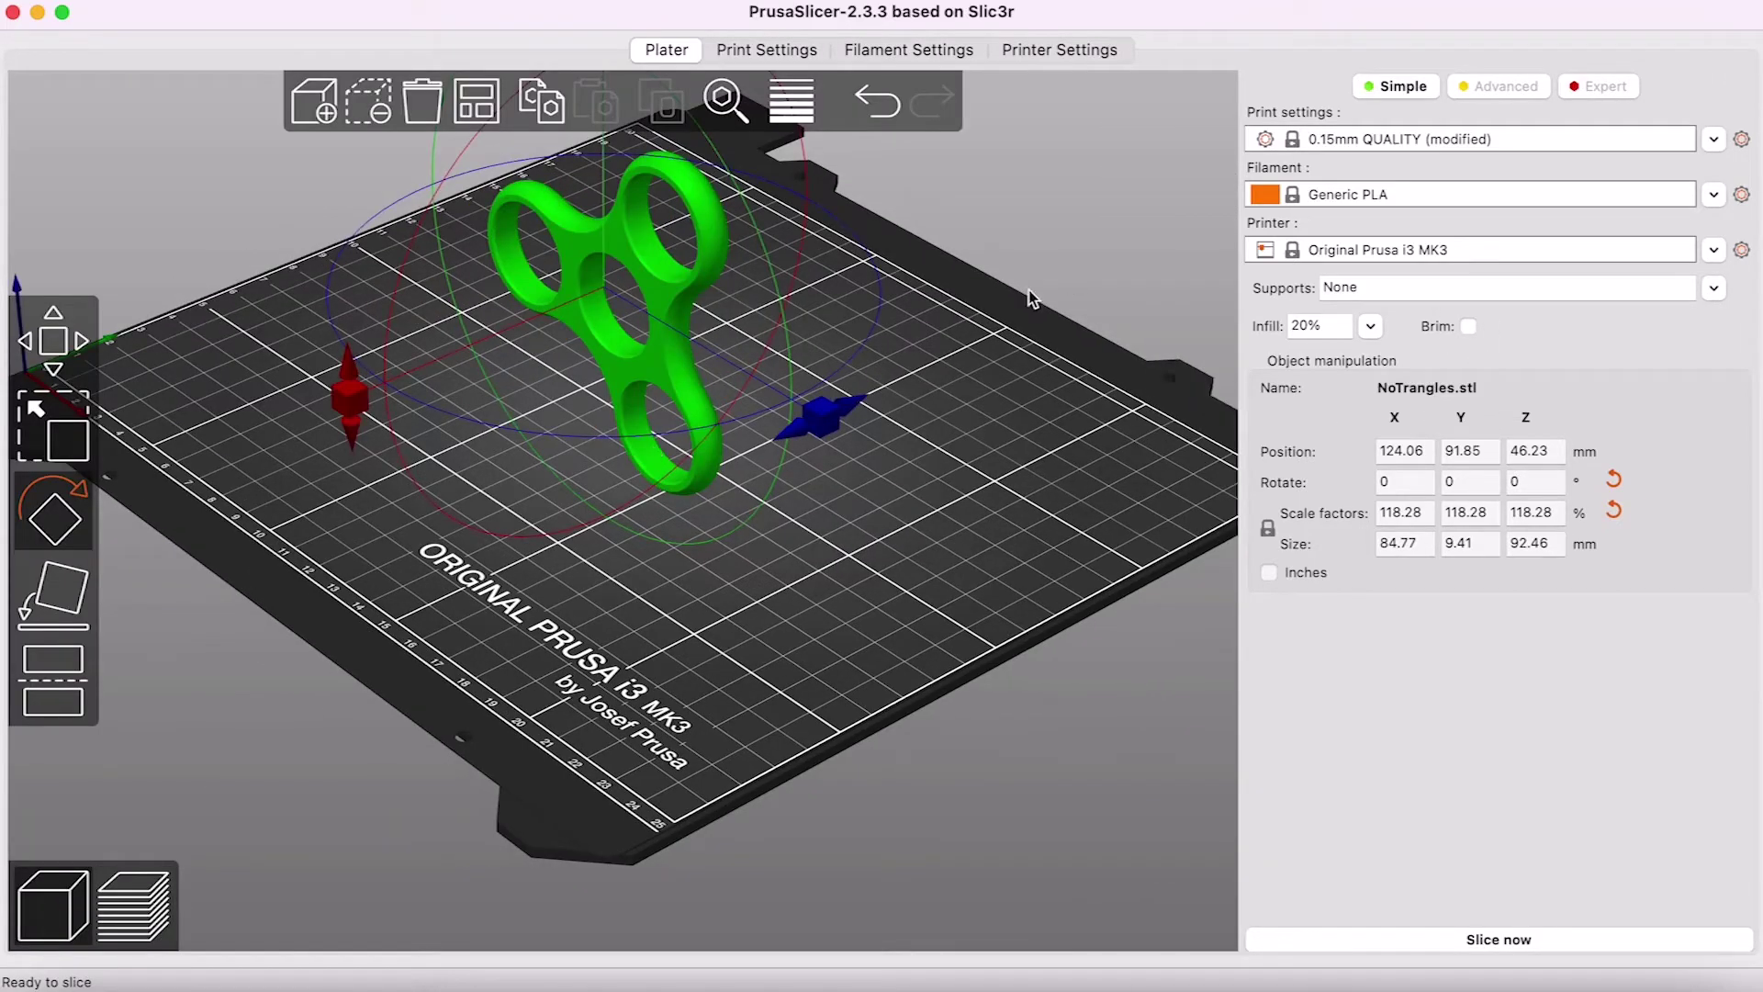
pyautogui.moveTo(1030, 299)
pyautogui.mouseDown()
pyautogui.moveTo(1003, 294)
pyautogui.moveTo(1010, 315)
pyautogui.mouseUp()
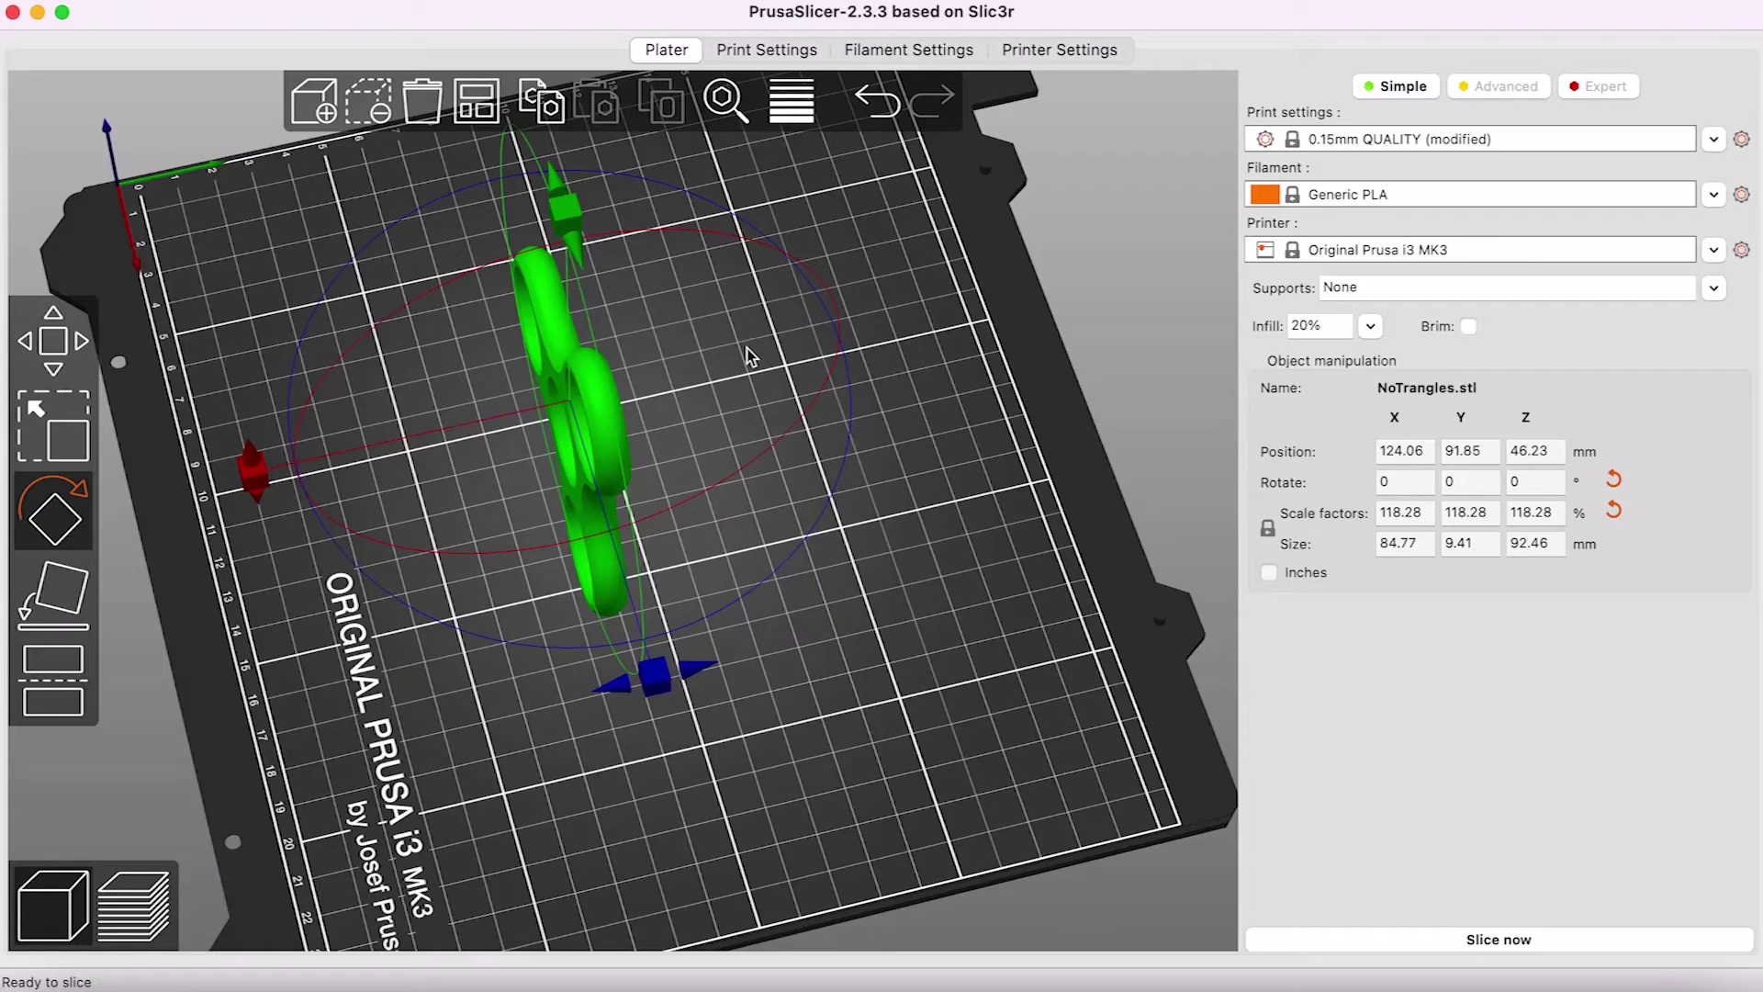
pyautogui.moveTo(884, 352)
pyautogui.mouseDown()
pyautogui.moveTo(886, 394)
pyautogui.moveTo(882, 346)
pyautogui.moveTo(886, 360)
pyautogui.mouseUp()
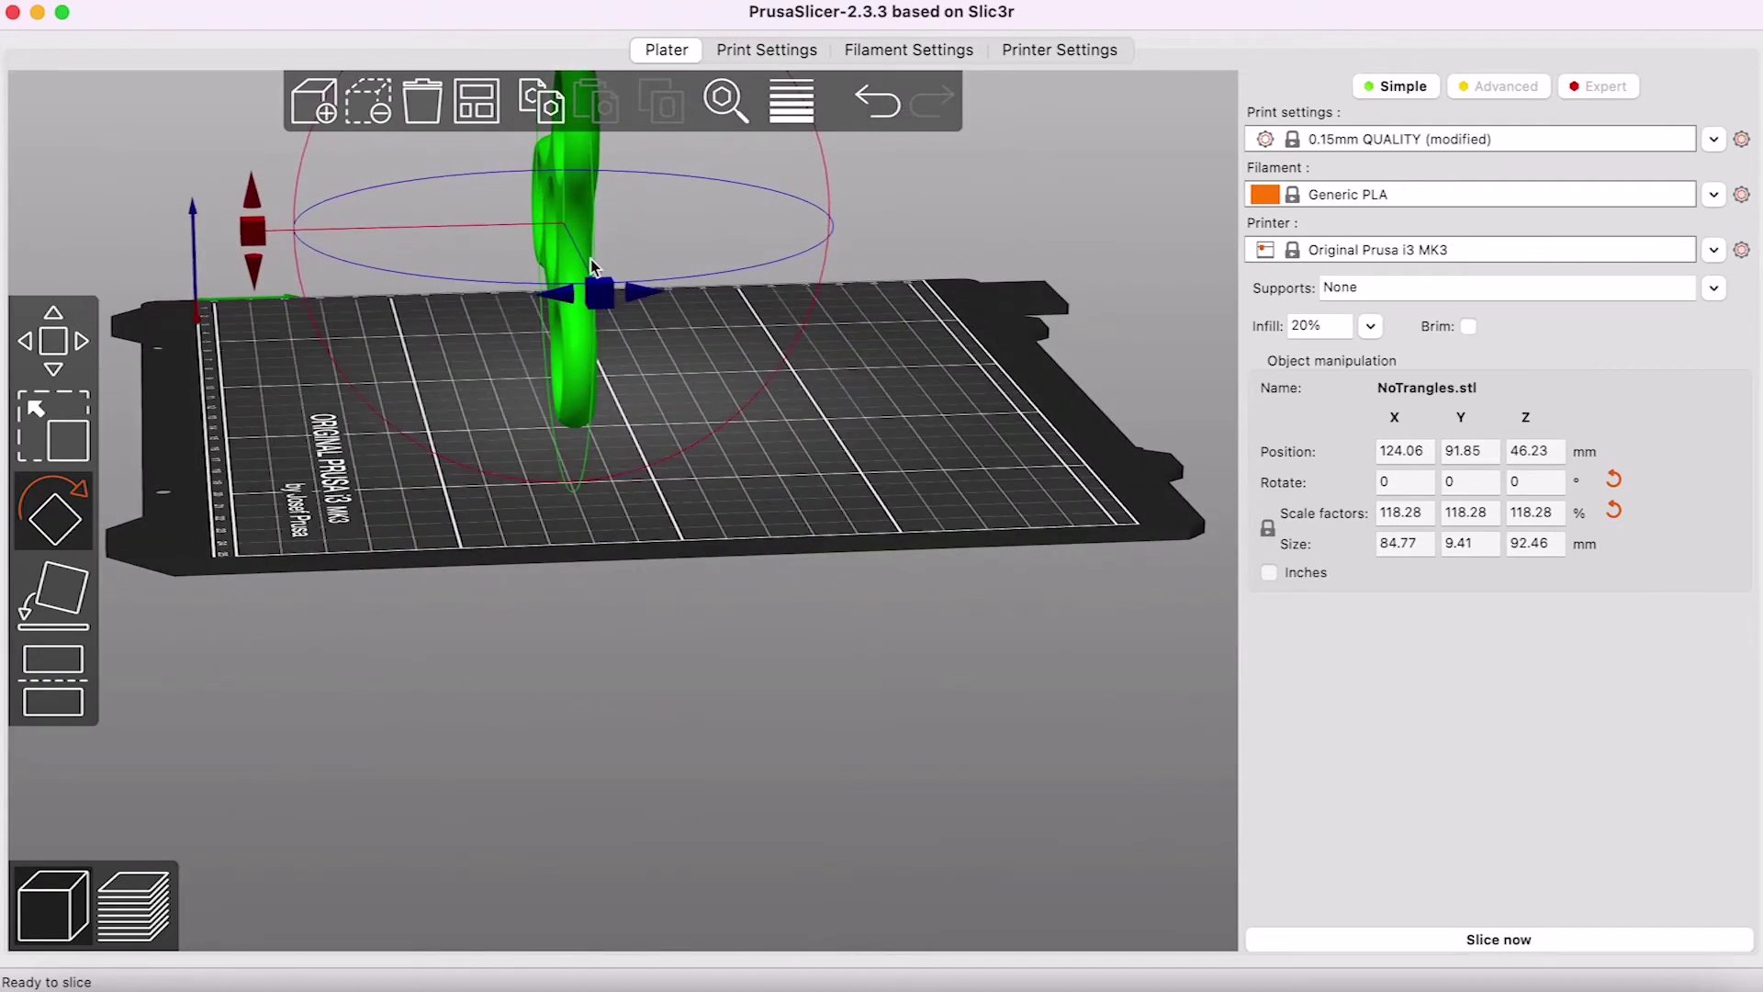
pyautogui.moveTo(249, 232); pyautogui.dragTo(551, 372)
pyautogui.moveTo(945, 630); pyautogui.dragTo(945, 582)
# Lay the spinner on its flat face at 8.28 mm tall and set supports to Everywhere.
pyautogui.click(36, 592)
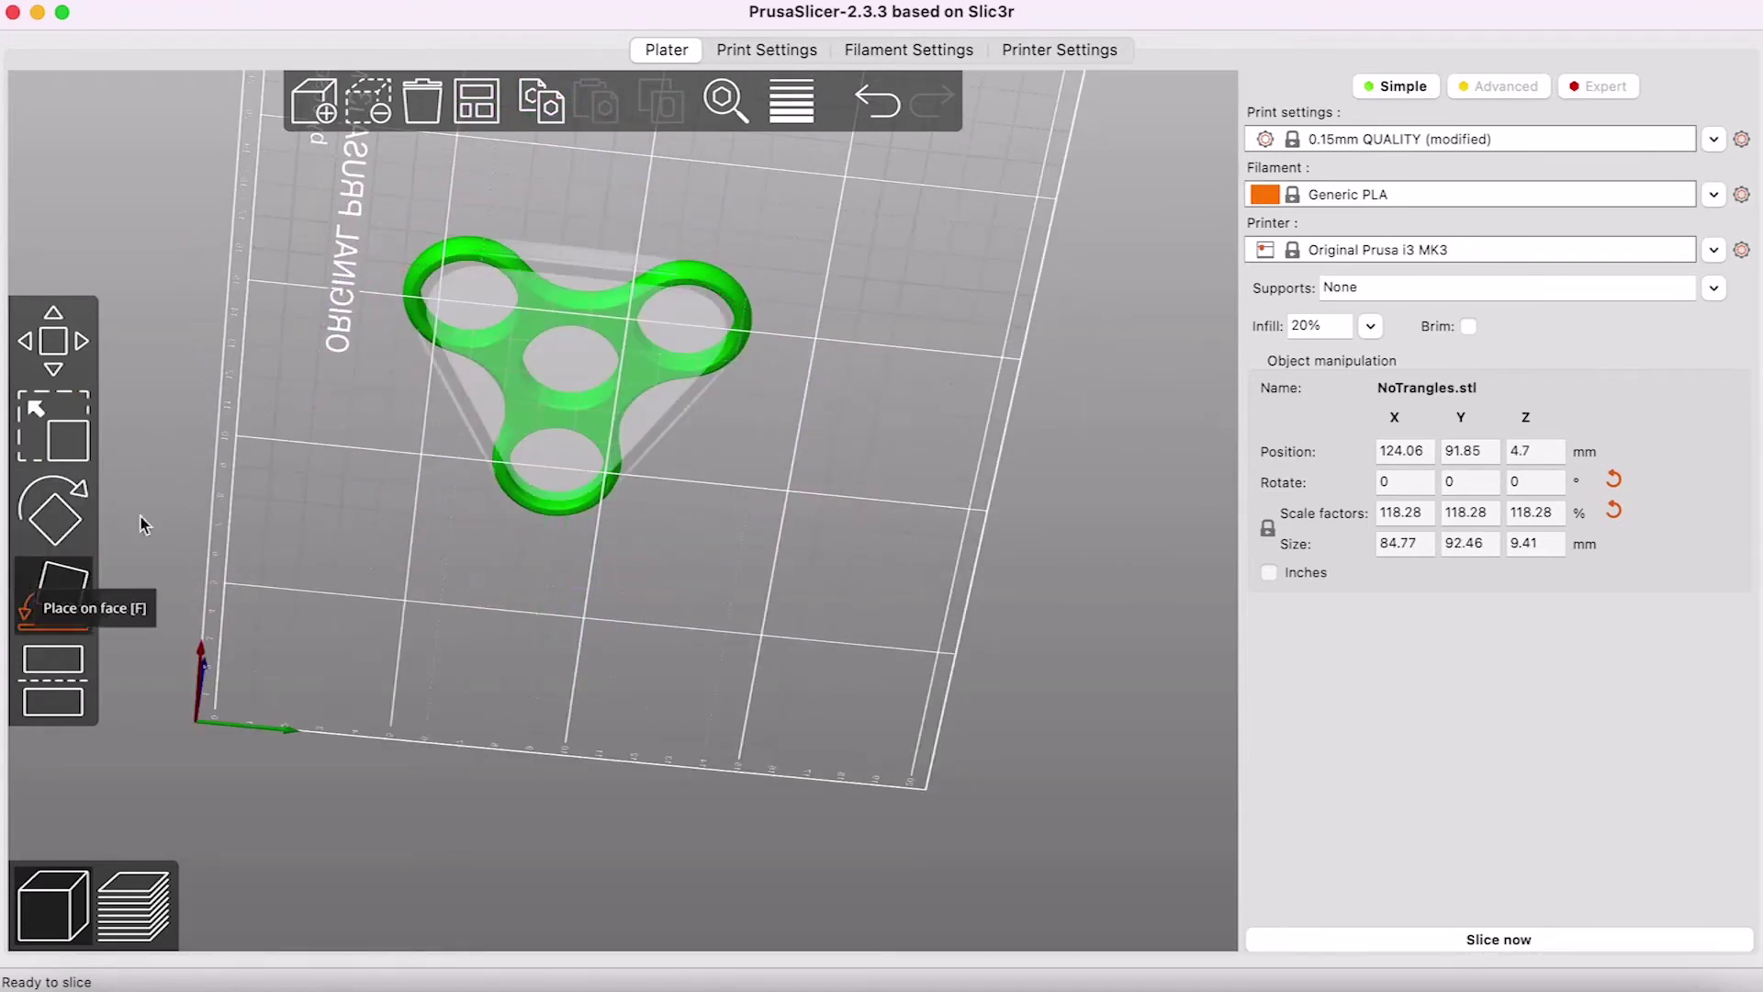
pyautogui.click(498, 356)
pyautogui.click(53, 358)
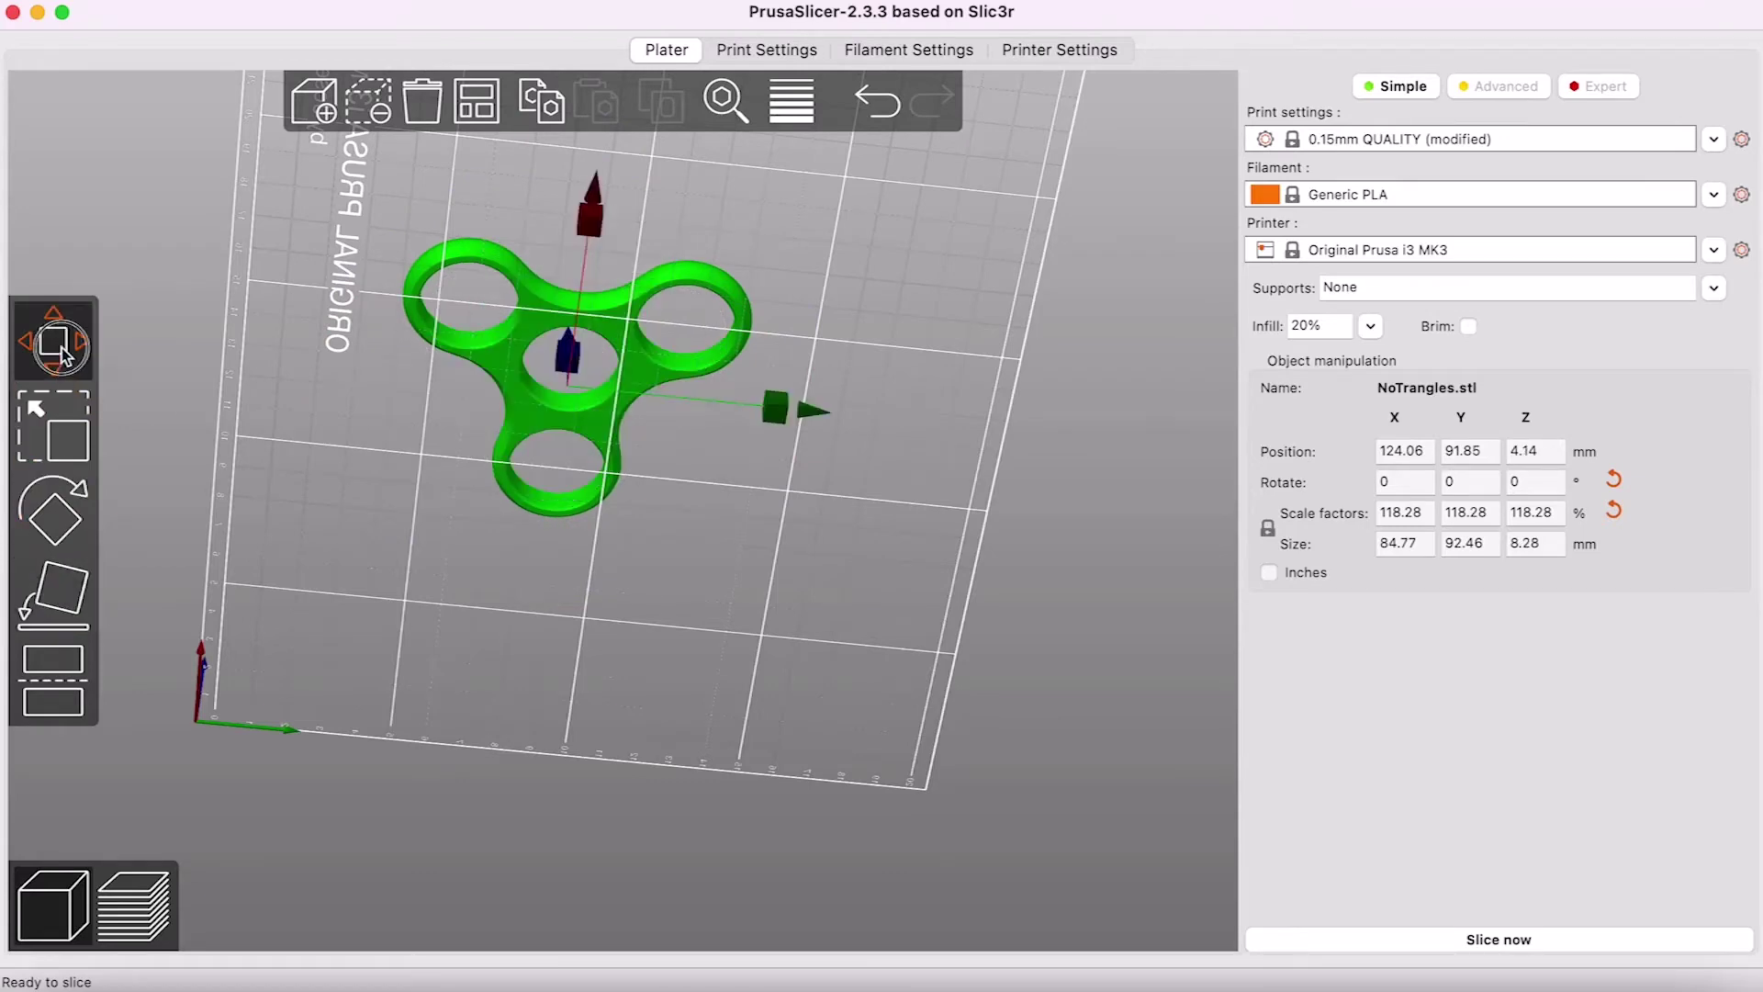
pyautogui.moveTo(916, 315); pyautogui.dragTo(916, 397)
pyautogui.click(1712, 290)
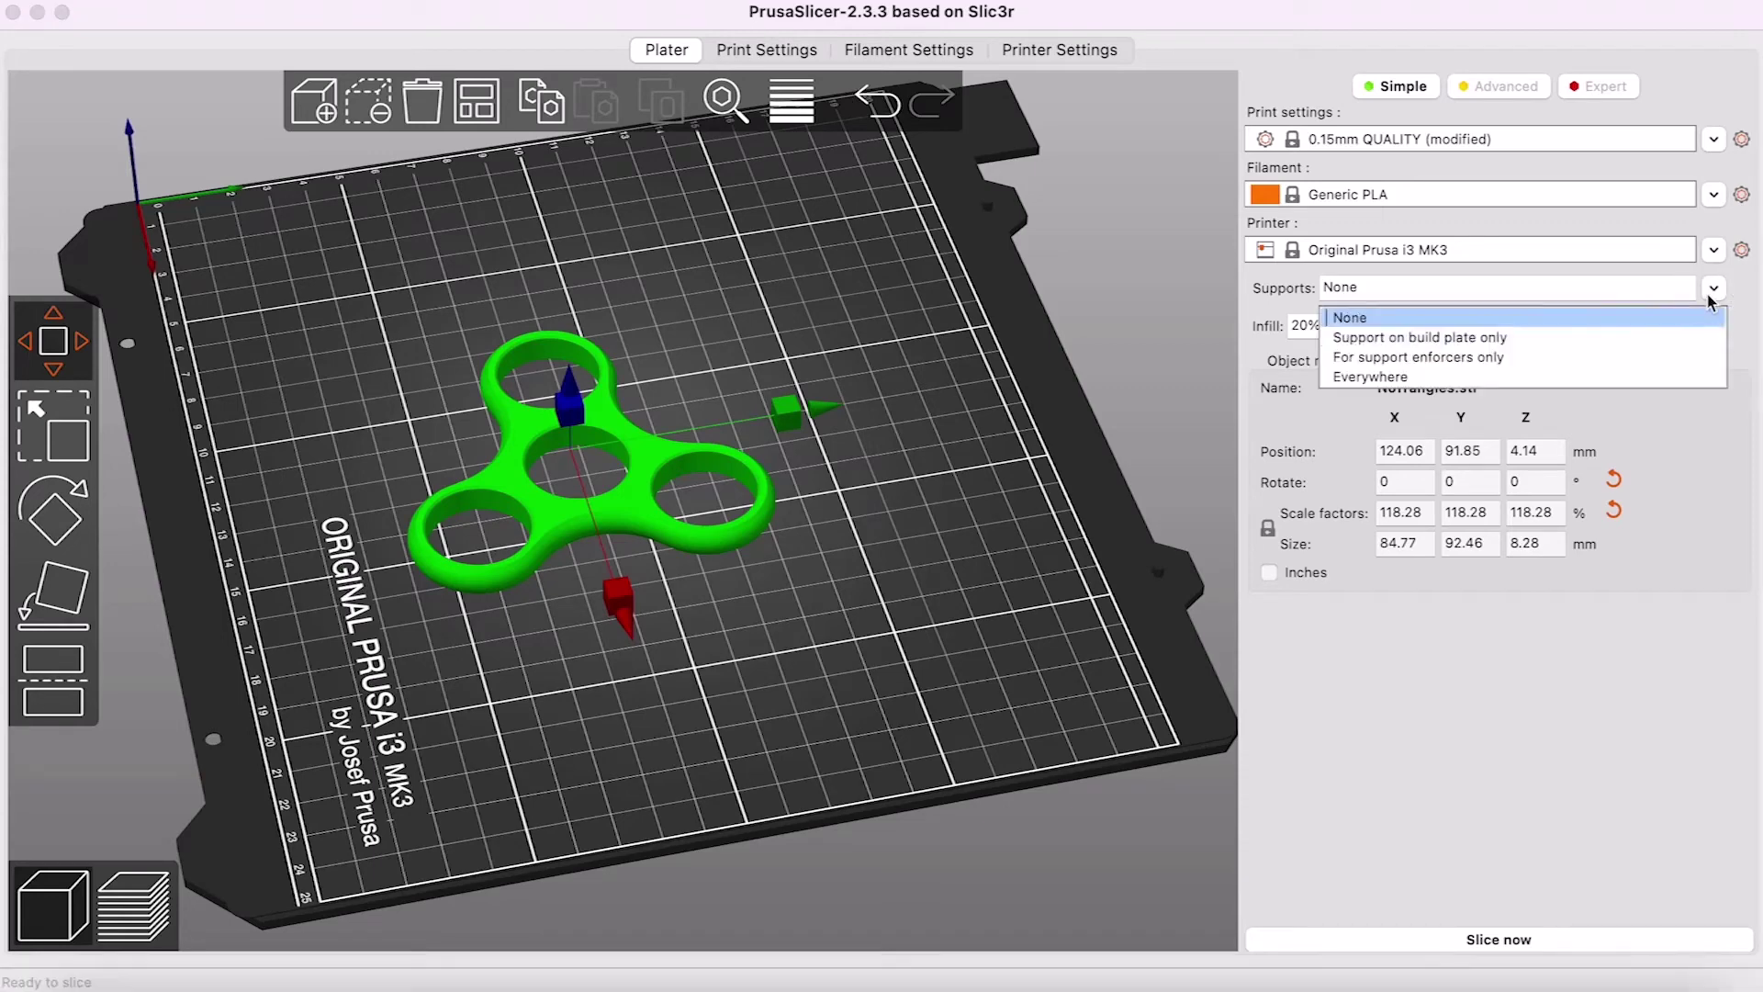
pyautogui.click(1450, 378)
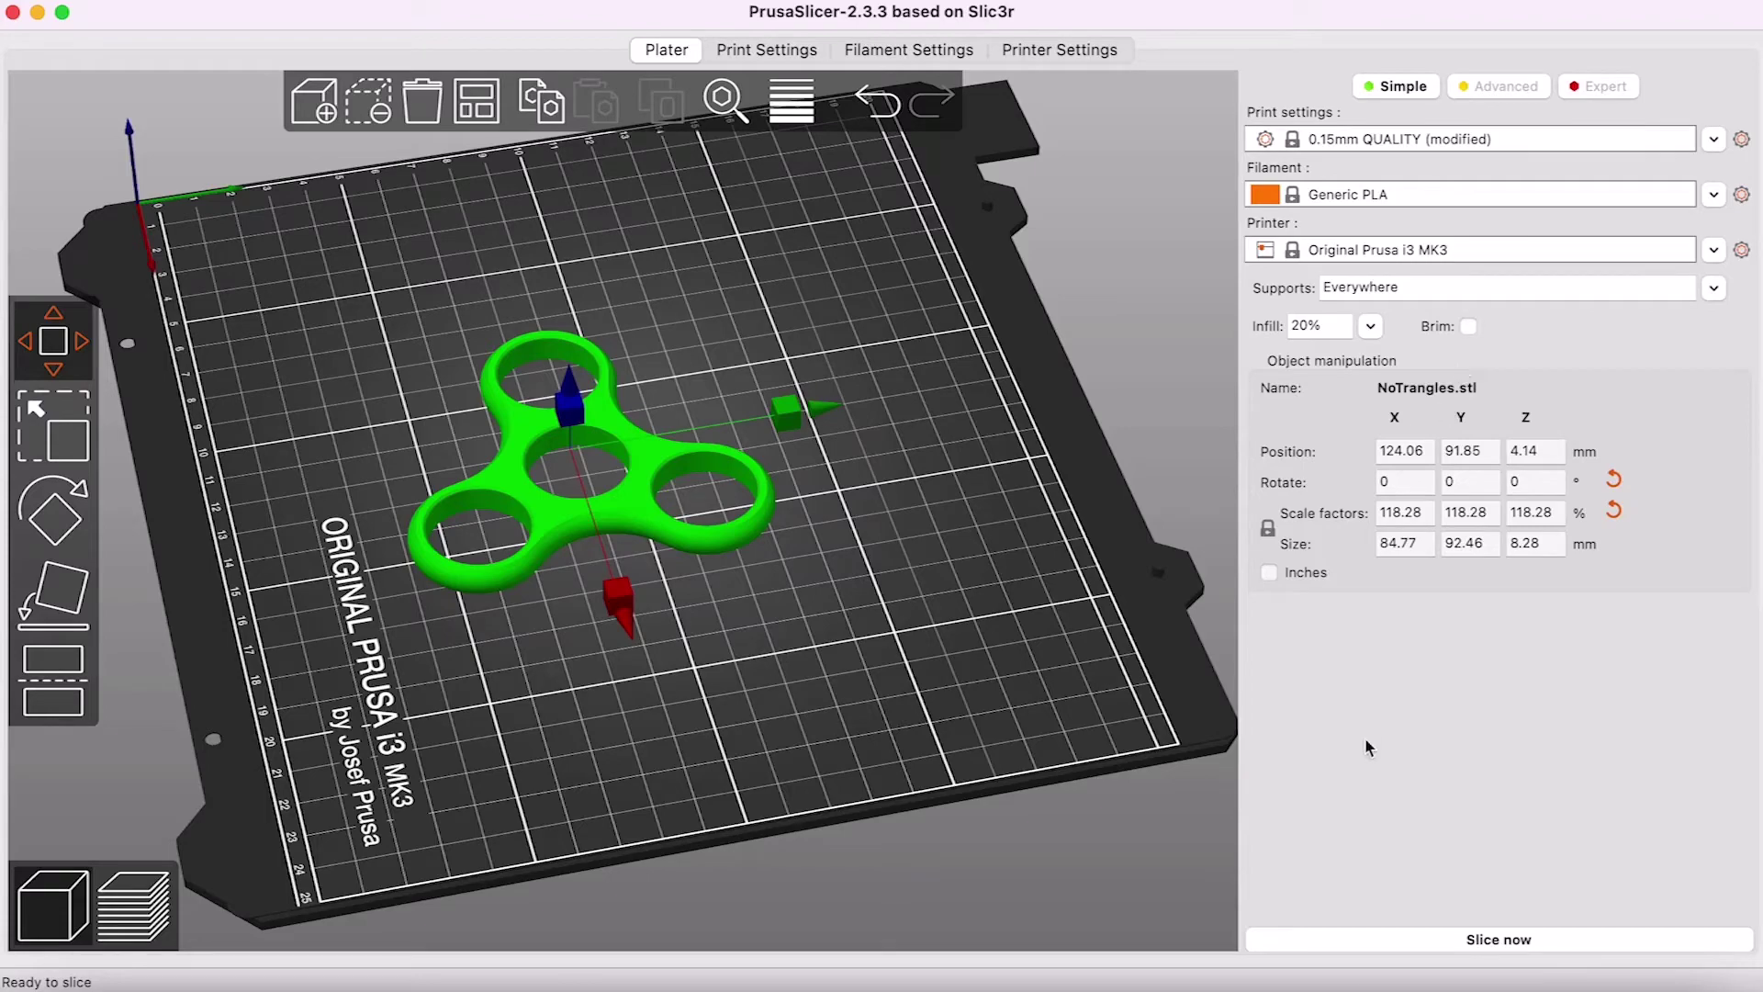
# Slice the flat spinner and confirm no supports: 1h26m, 11.63 g of filament, 55 layers.
pyautogui.click(1502, 930)
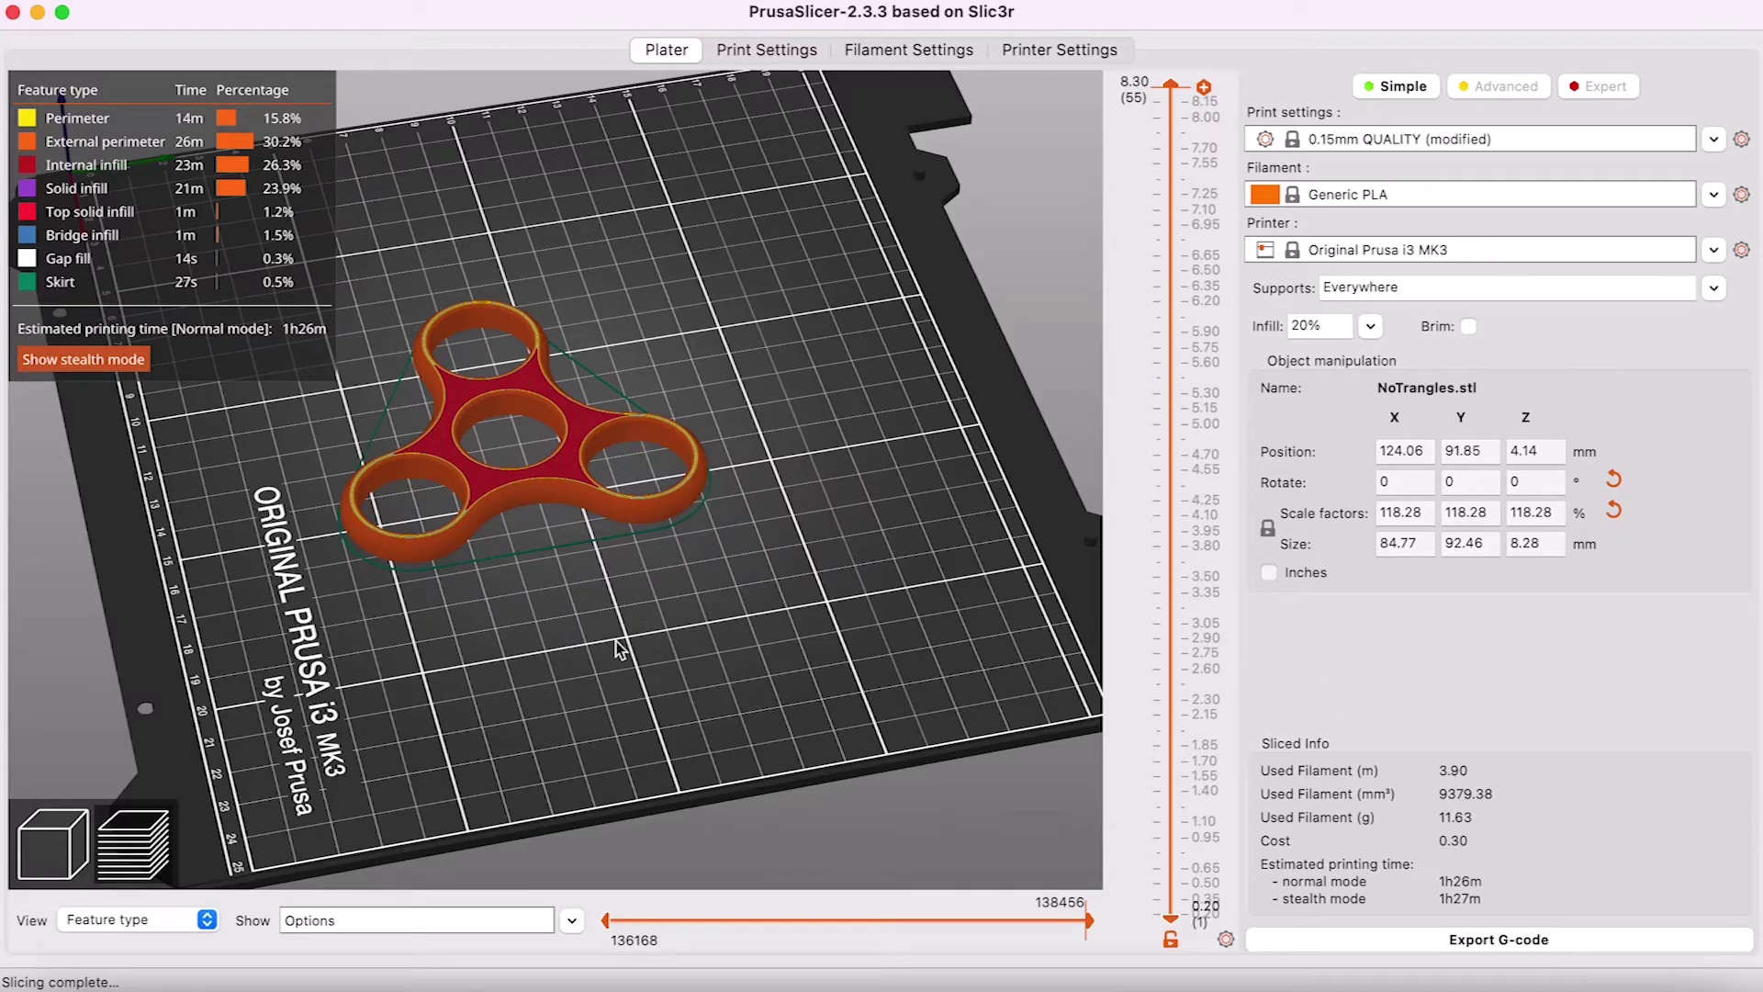
pyautogui.moveTo(620, 650)
pyautogui.mouseDown()
pyautogui.moveTo(610, 618)
pyautogui.moveTo(629, 638)
pyautogui.mouseUp()
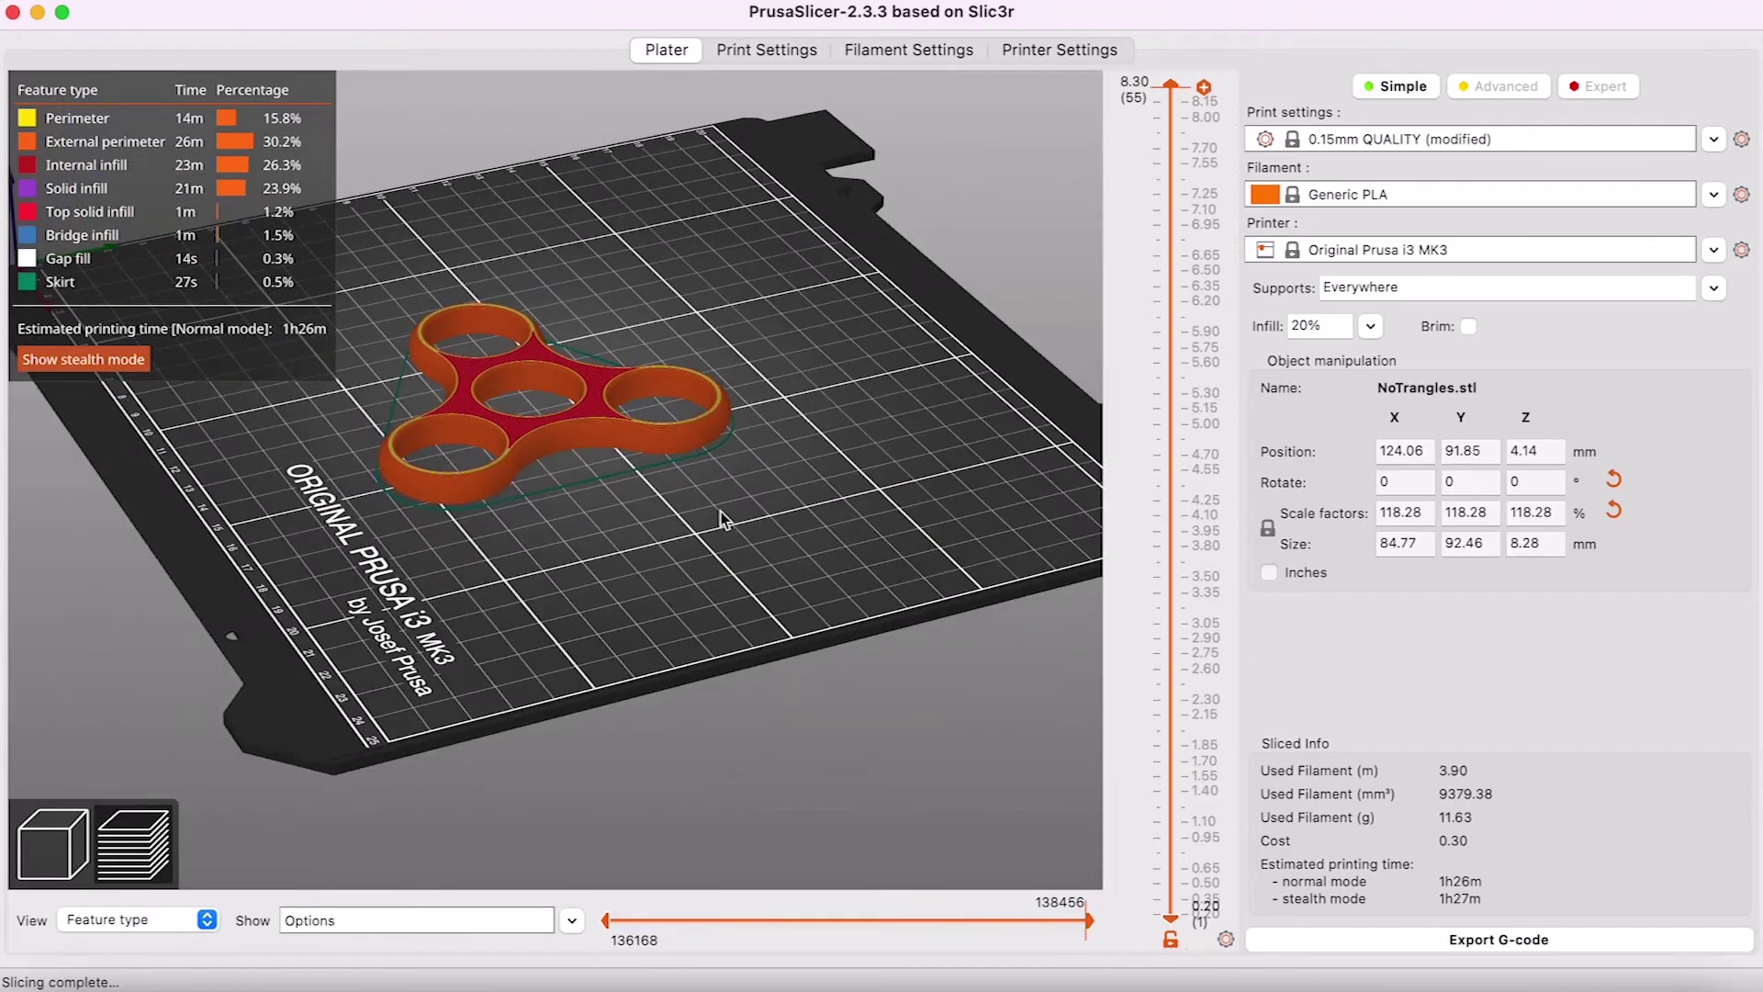
pyautogui.moveTo(555, 505)
pyautogui.mouseDown()
pyautogui.moveTo(554, 423)
pyautogui.moveTo(571, 409)
pyautogui.moveTo(619, 434)
pyautogui.moveTo(591, 511)
pyautogui.moveTo(553, 522)
pyautogui.mouseUp()
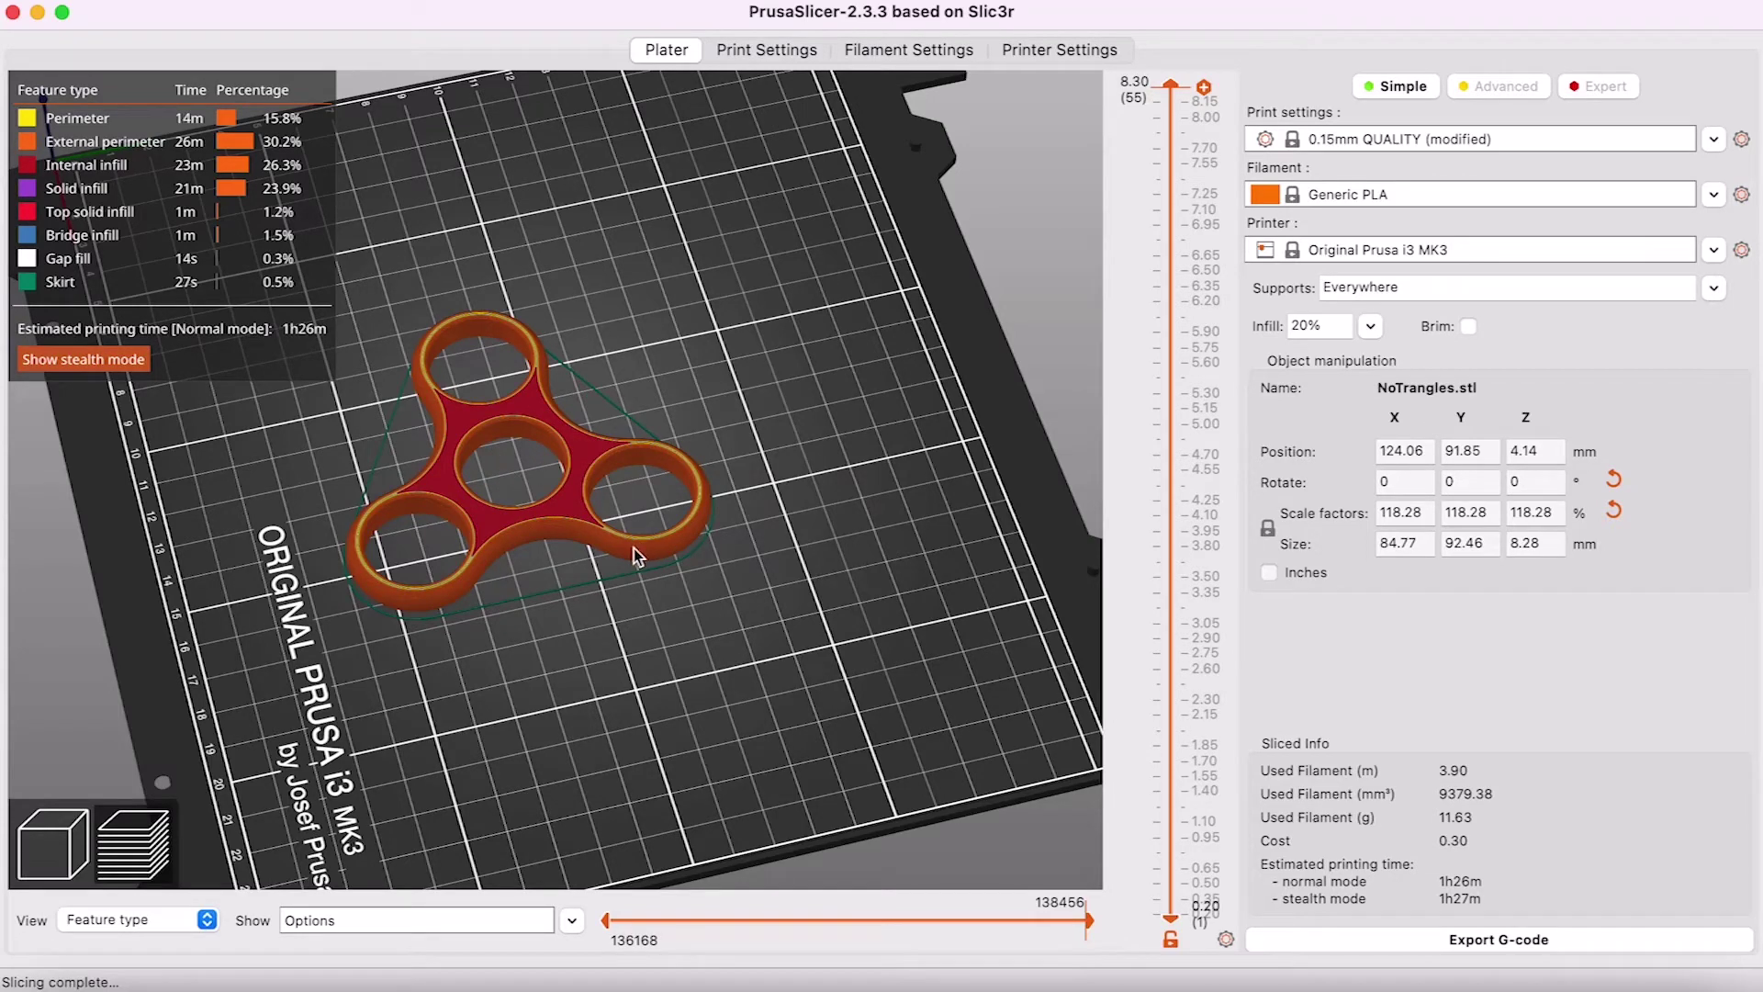
pyautogui.moveTo(577, 632); pyautogui.dragTo(576, 556)
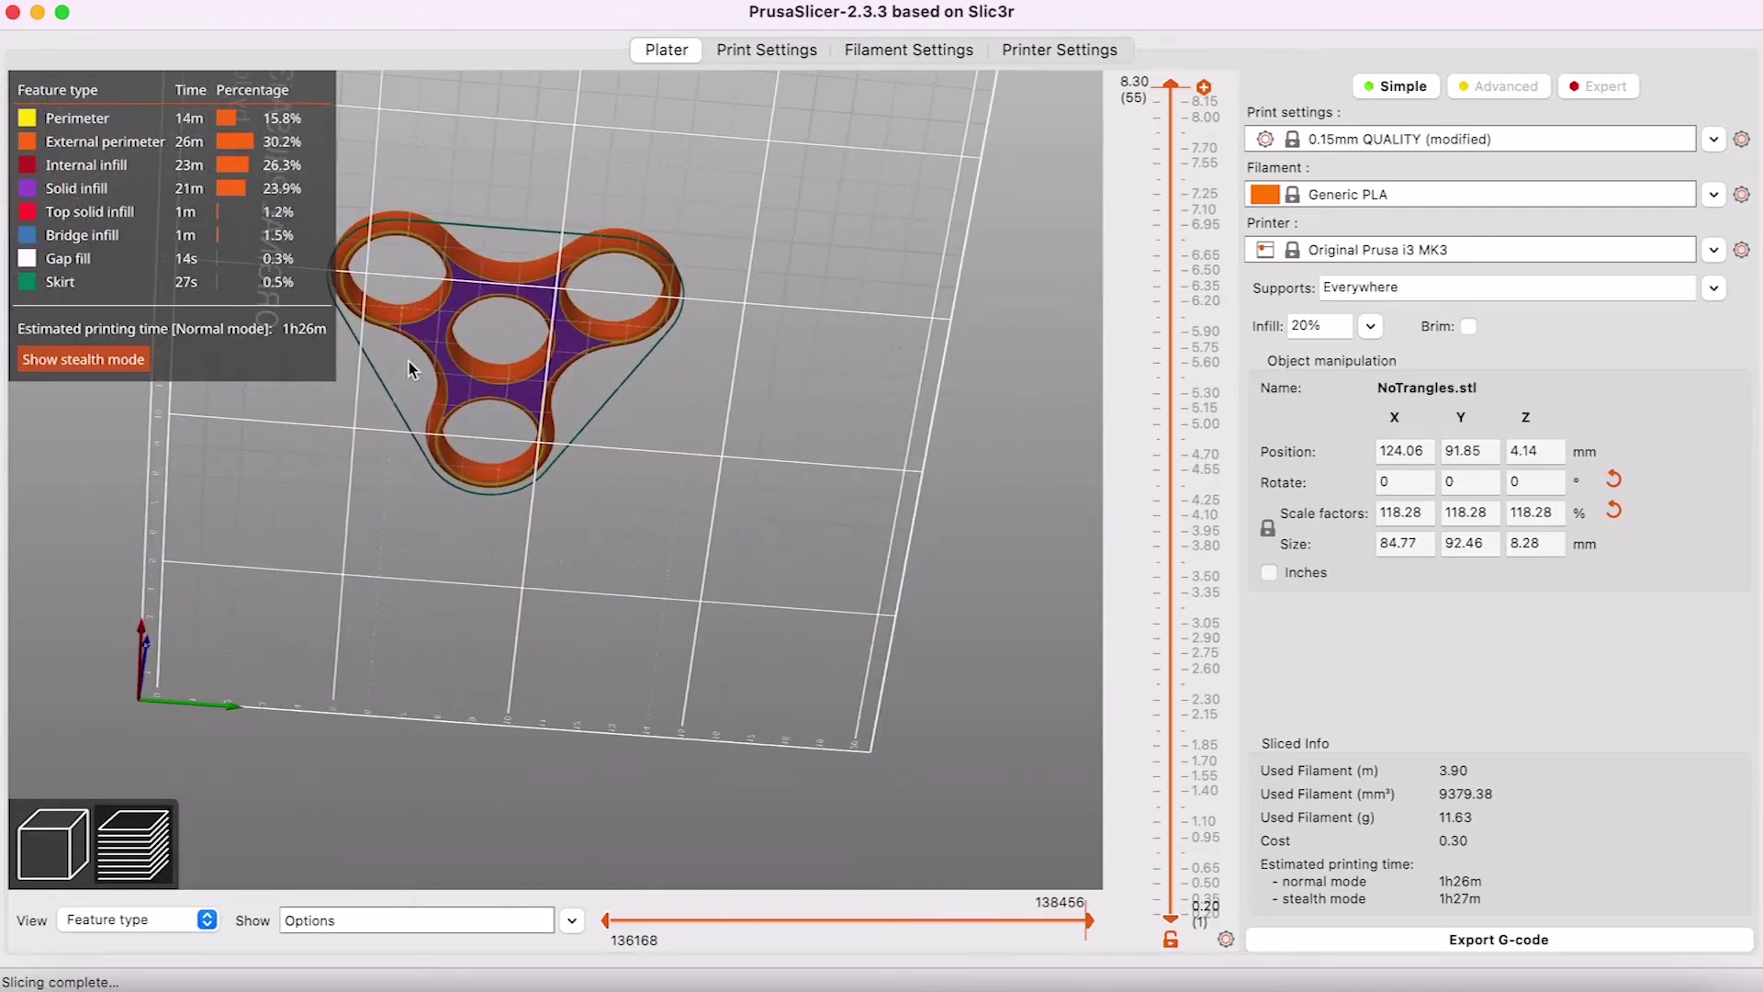
pyautogui.moveTo(536, 167); pyautogui.dragTo(558, 246)
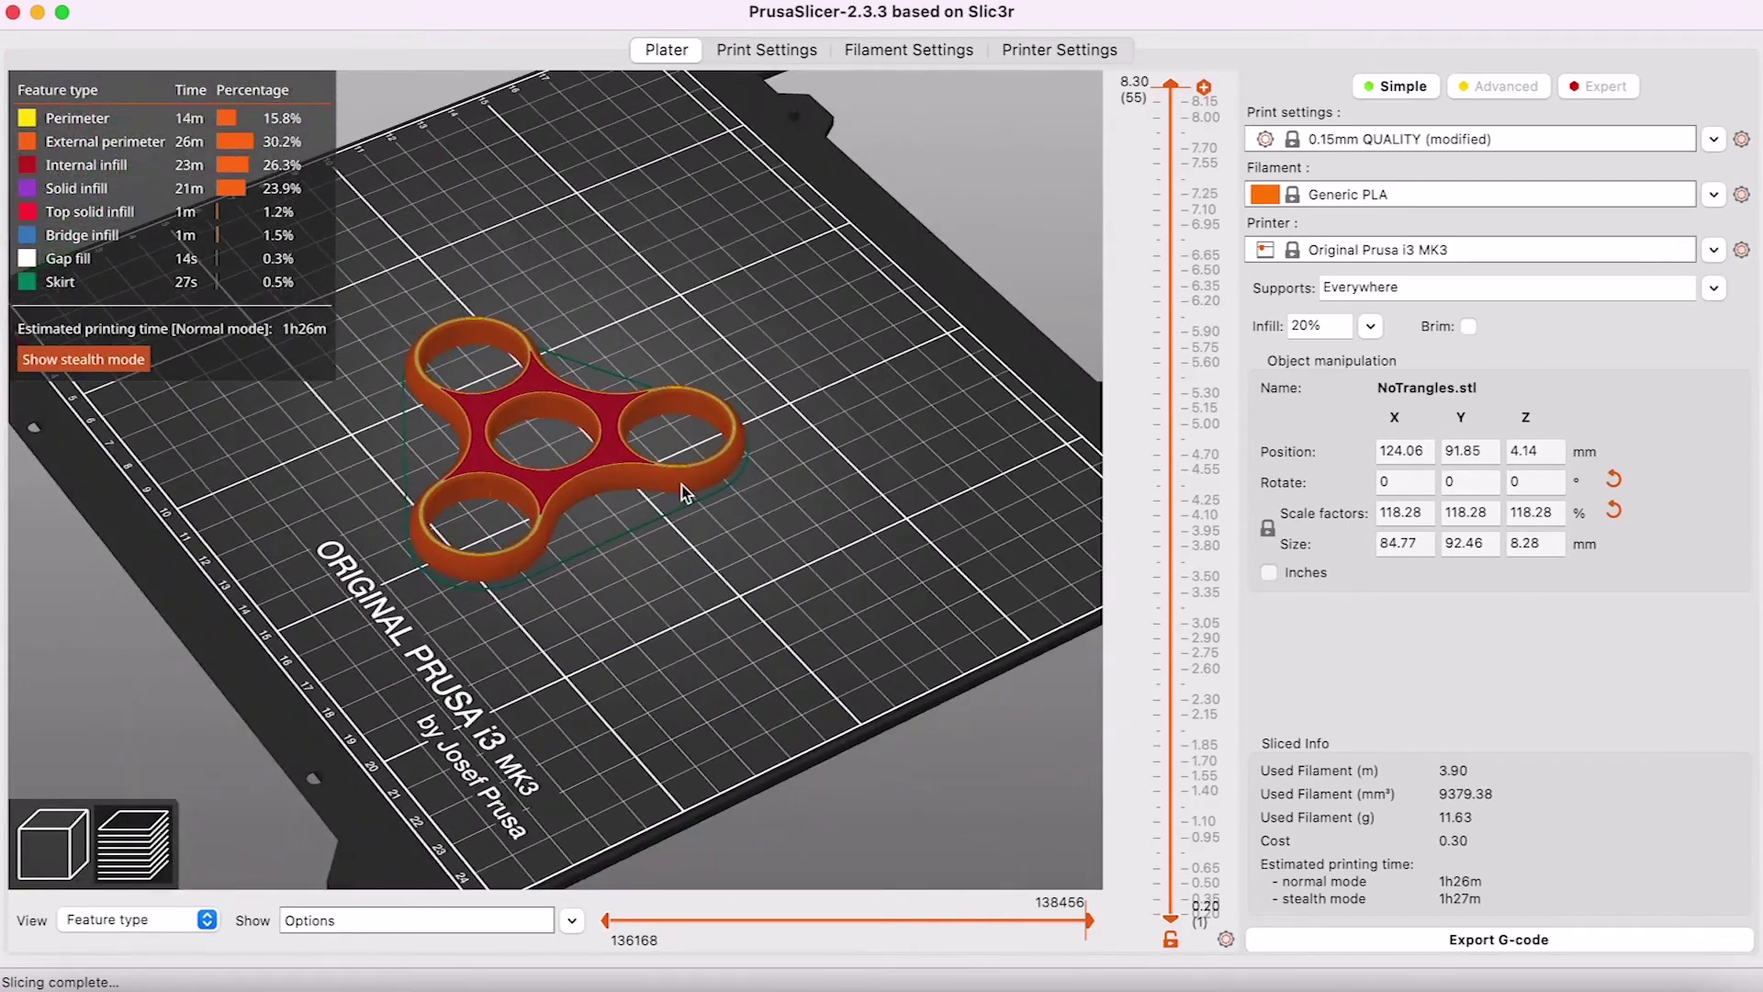